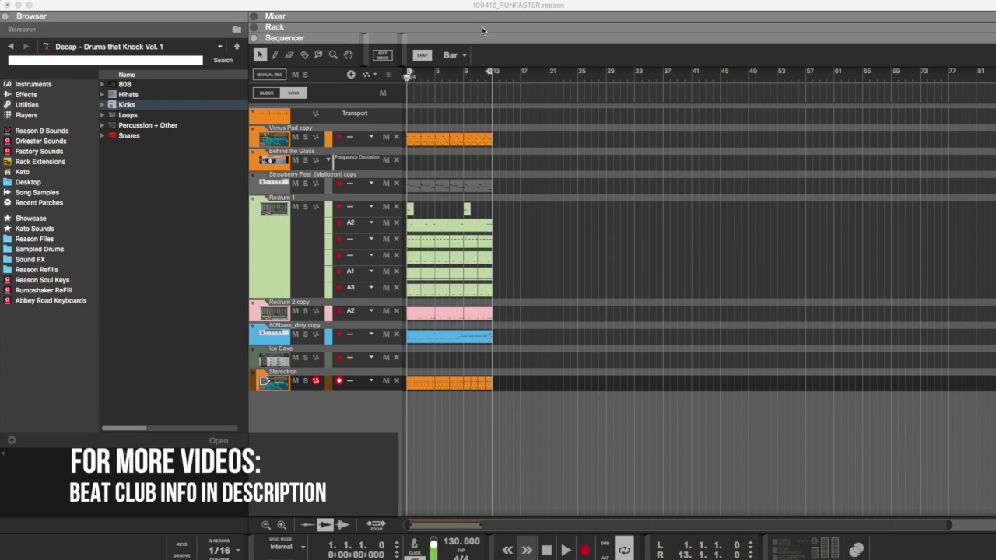
- Set the playhead to bar 1, clear the clip selection and play the full beat arrangement
left_click(529, 46)
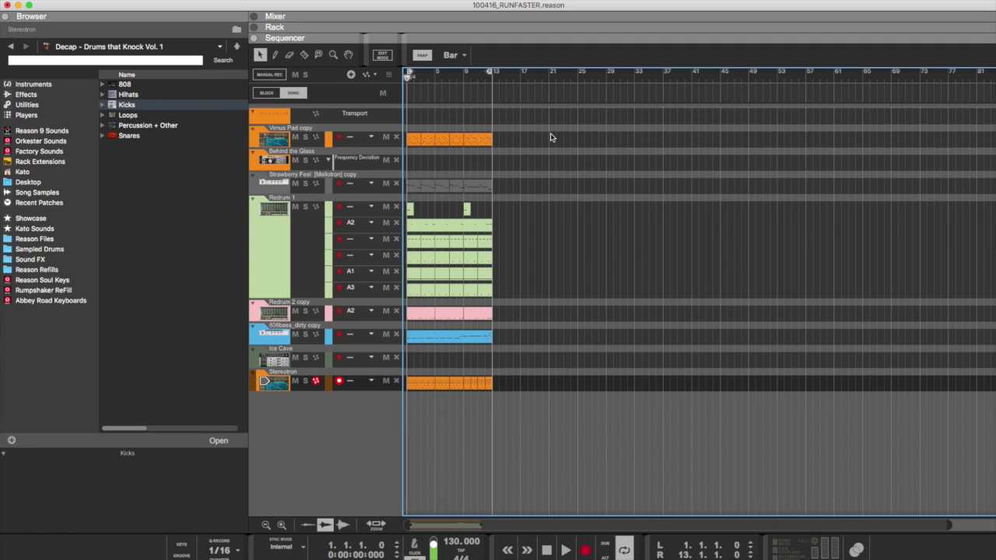
left_click(434, 78)
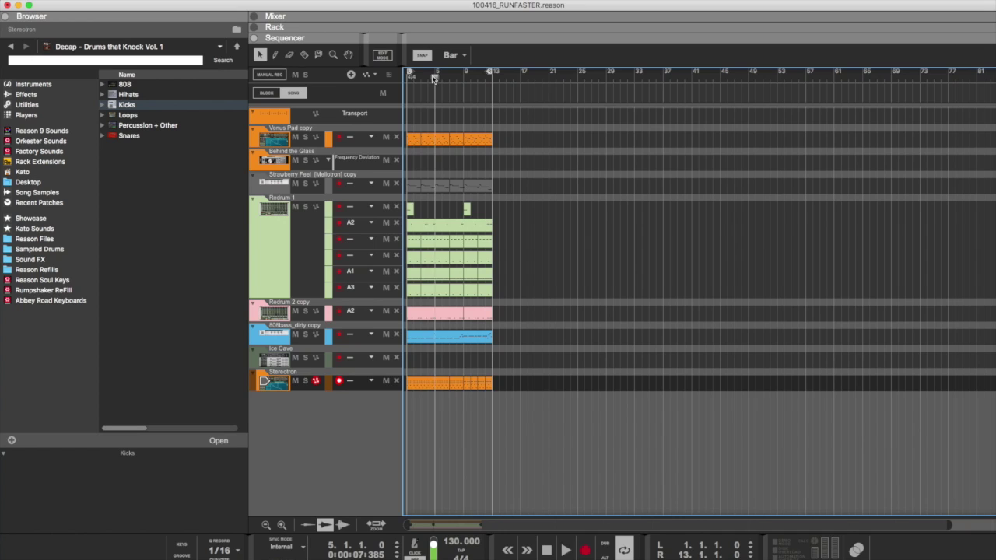
left_click(406, 78)
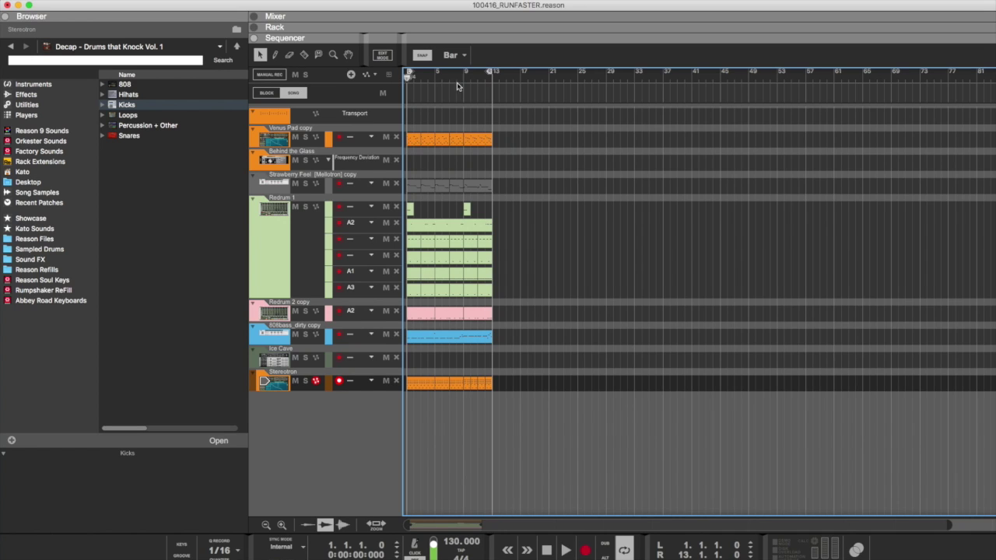
left_click_drag(448, 79, 391, 79)
left_click_drag(514, 132, 383, 506)
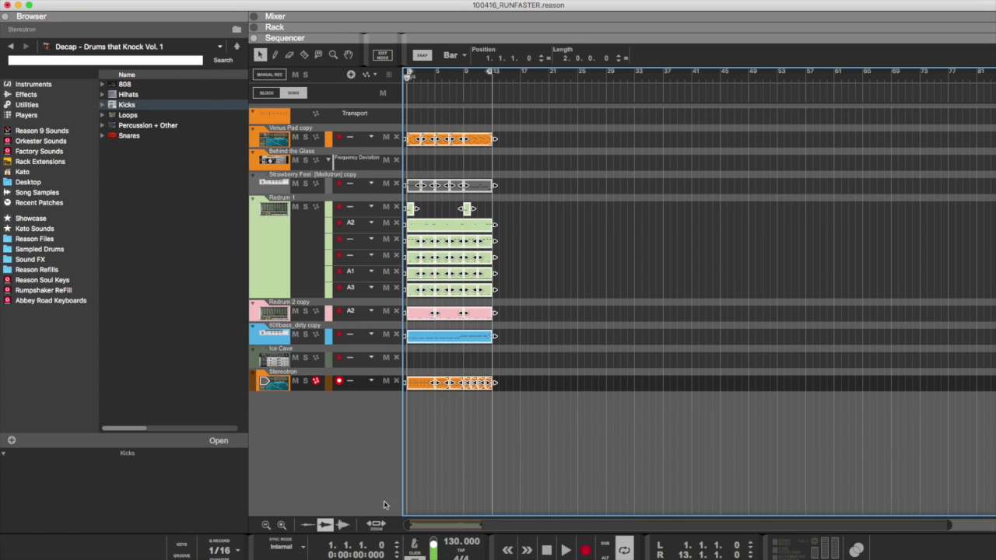
left_click(620, 303)
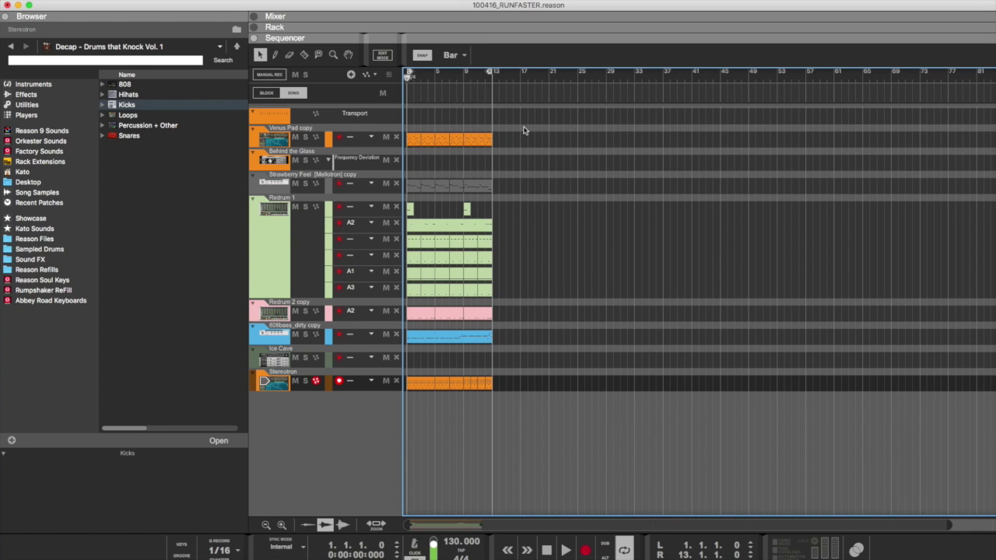
key("space")
- Solo the Venus Pad copy track and show its NN-XT sampler in the rack
left_click_drag(953, 526, 666, 518)
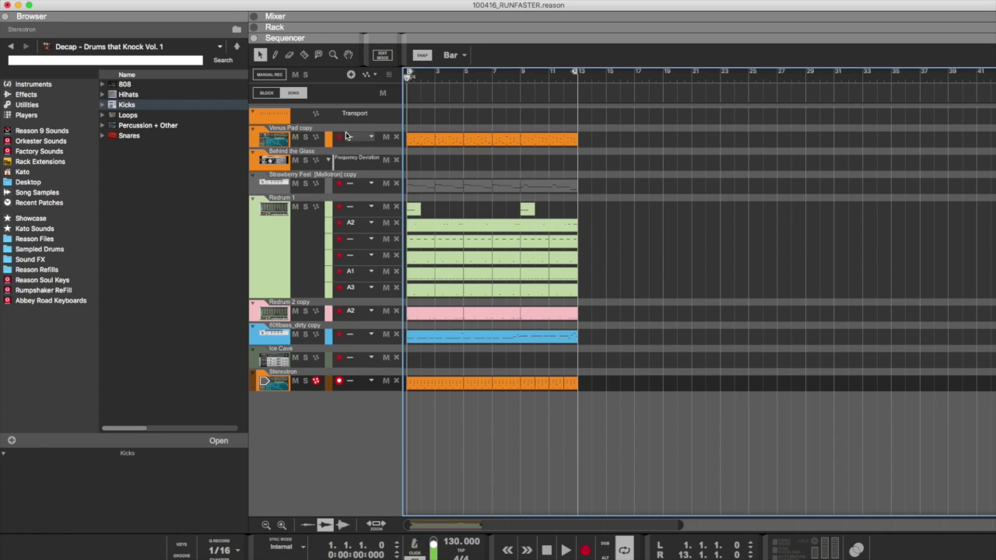
left_click(304, 129)
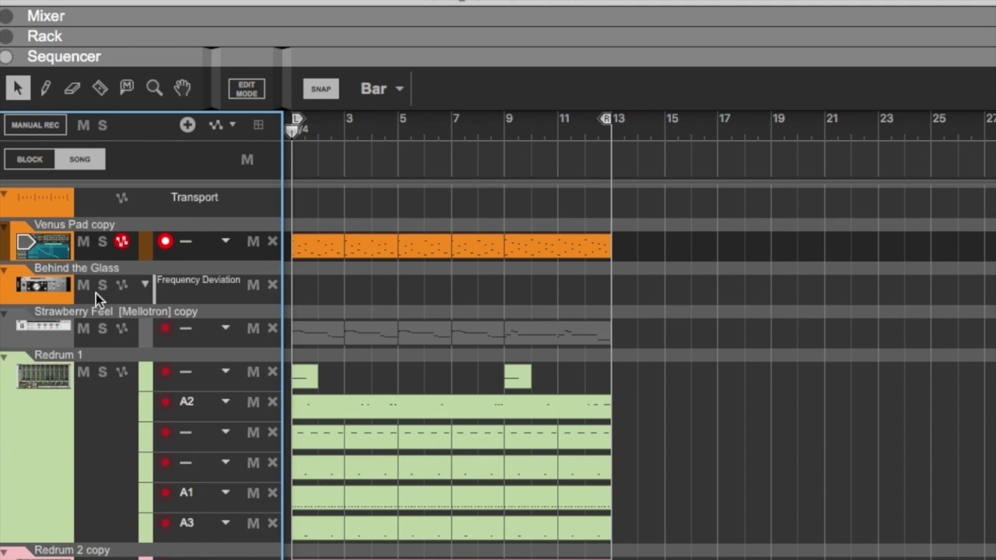
left_click(102, 242)
left_click(7, 36)
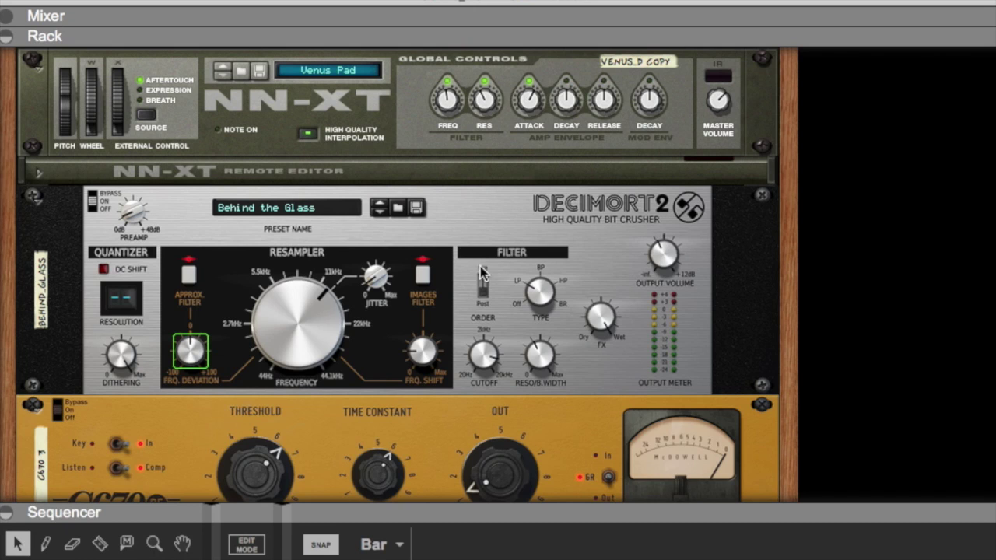
scroll(453, 286, "up", 2)
left_click(393, 253)
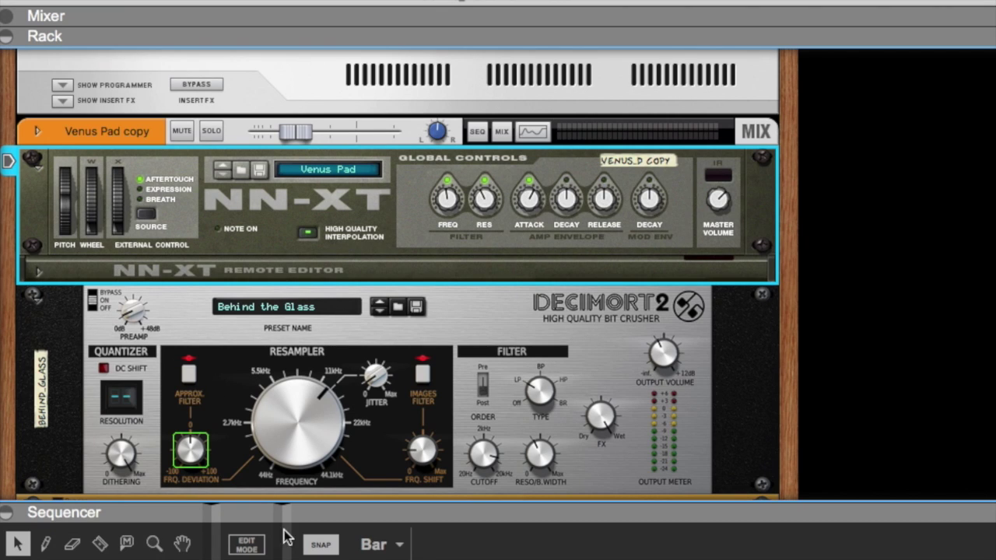
- Examine the NN-XT sampler with the Venus Pad patch and the Decimort 2 bit crusher beneath it
left_click(182, 320)
left_click(197, 284)
left_click(197, 291)
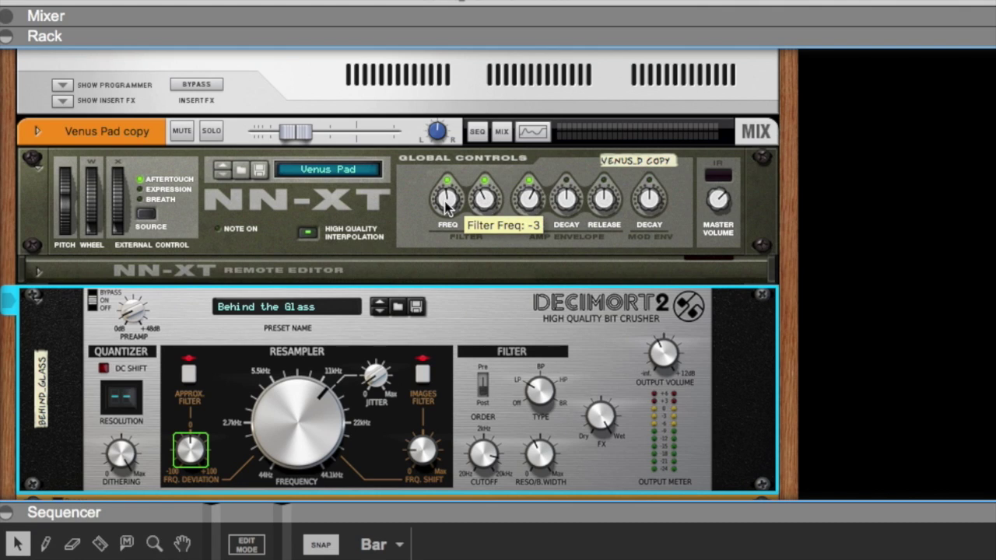
left_click(474, 273)
left_click(491, 299)
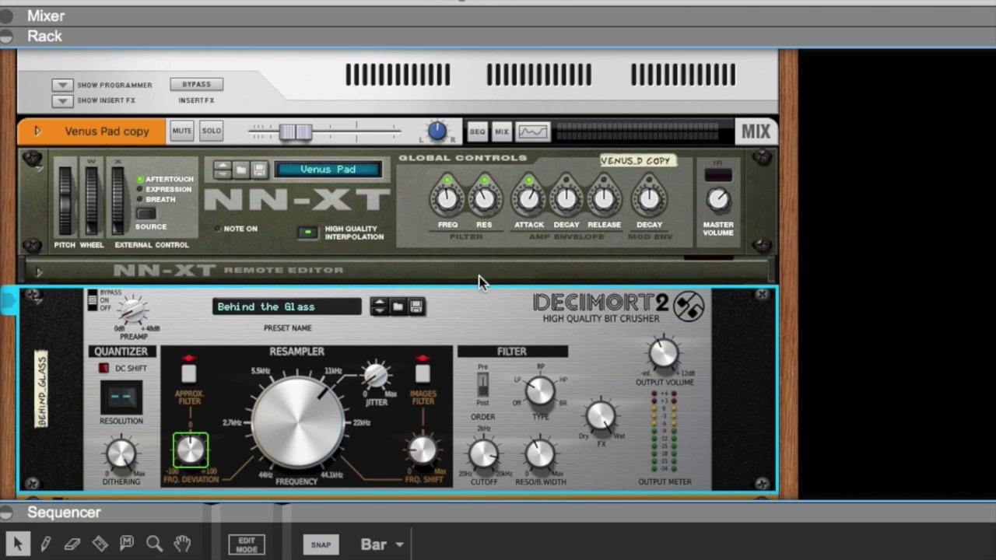
left_click(491, 263)
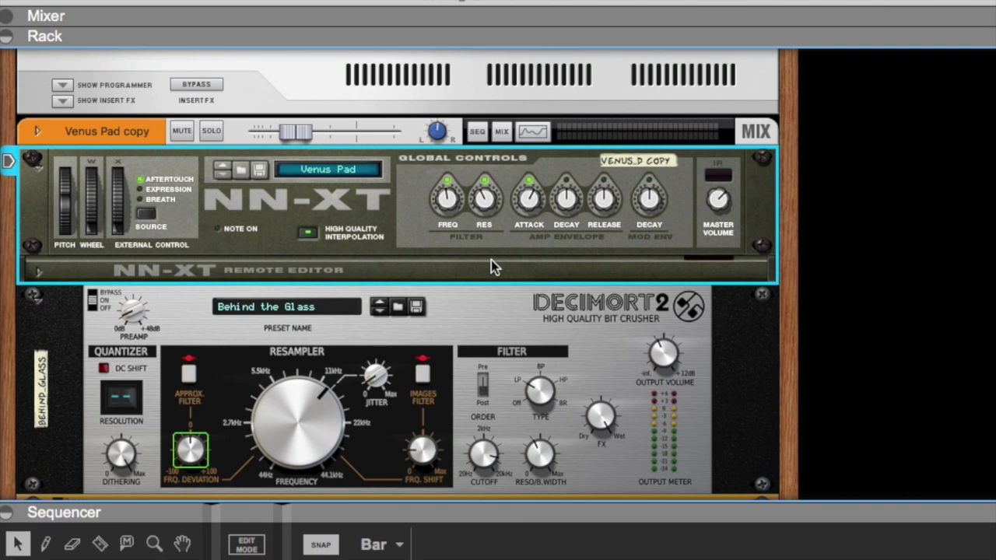
left_click(488, 295)
left_click(491, 255)
left_click(494, 295)
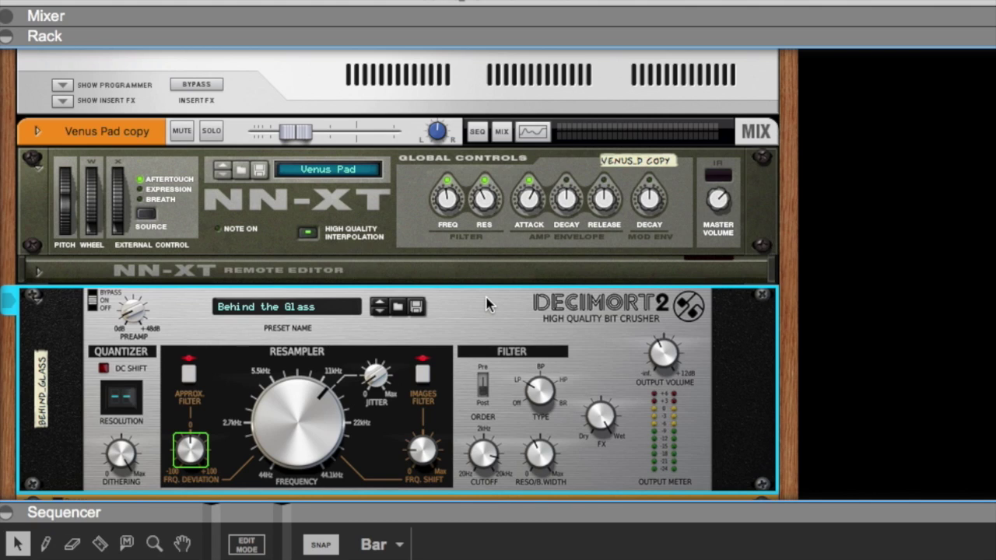
left_click(490, 269)
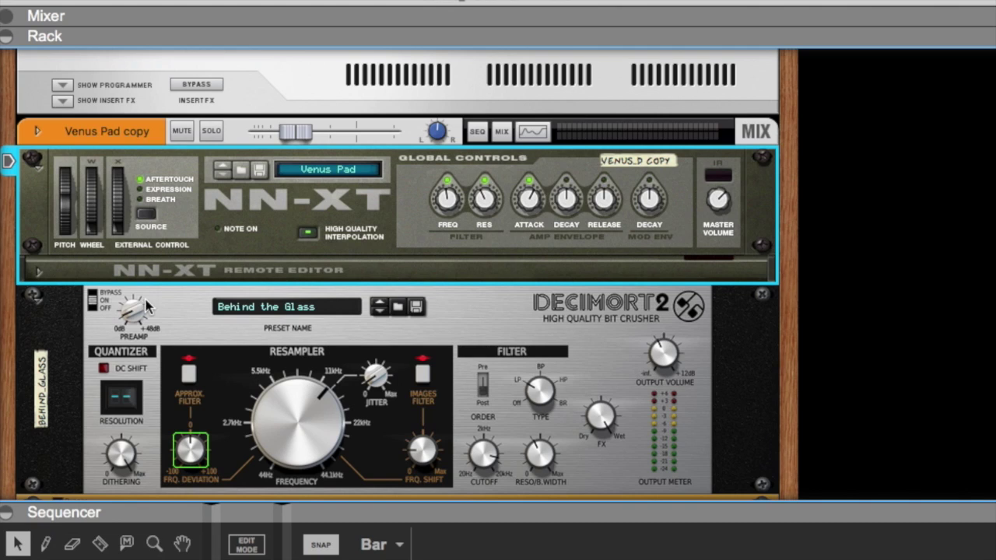
left_click(180, 305)
scroll(180, 326, "down", 2)
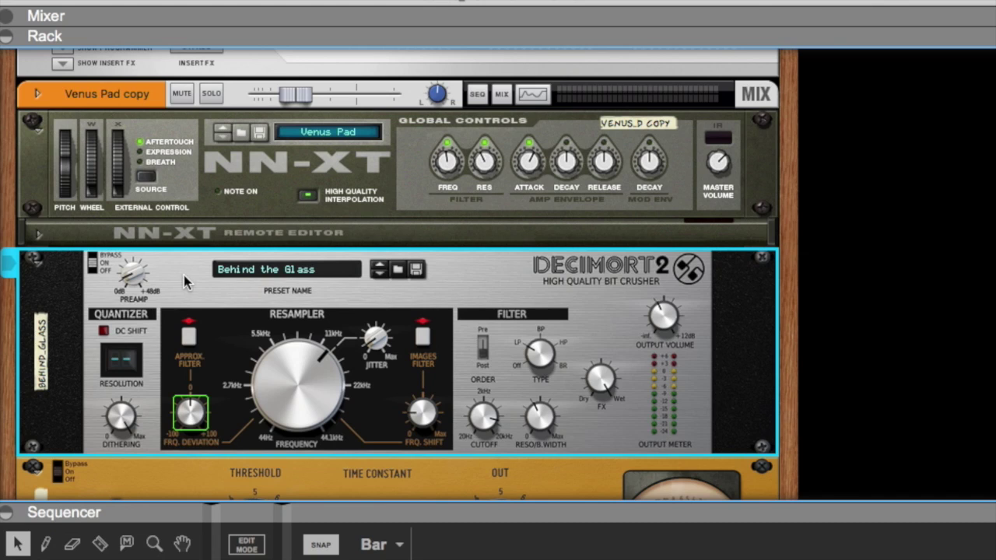
- Play the soloed Venus Pad with Decimort 2 bypassed and re-enabled to compare the sound, and return the playhead to bar 1
left_click(294, 230)
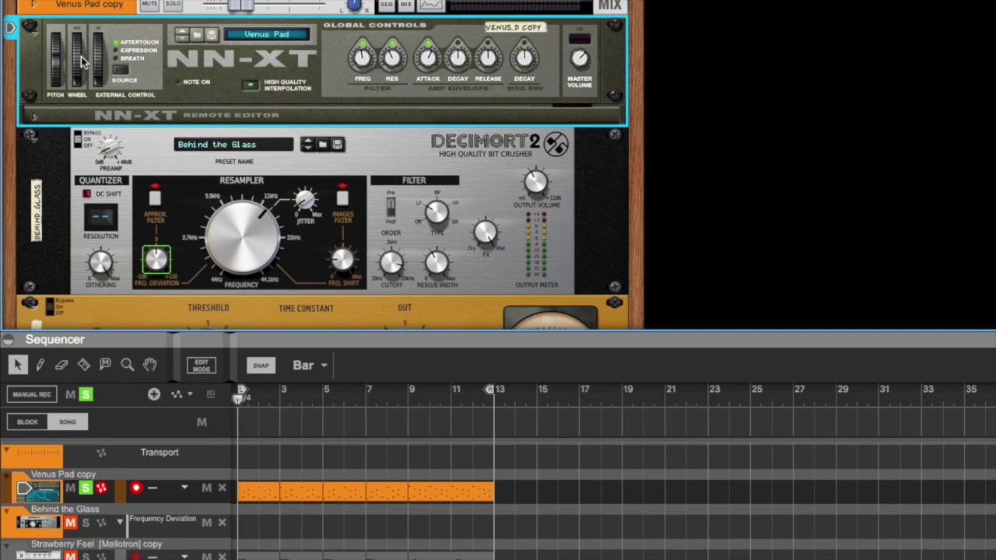
key("space")
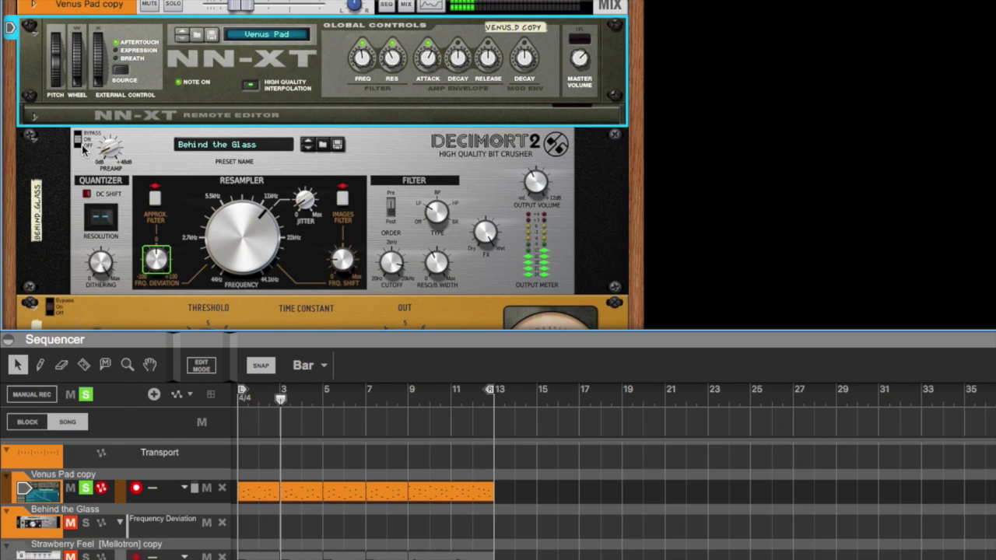
left_click(77, 139)
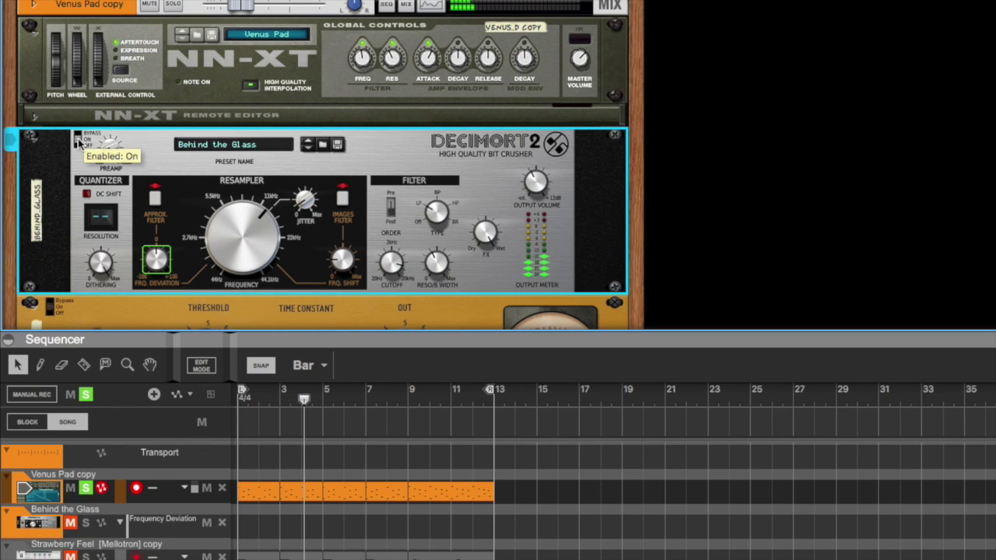
left_click(77, 138)
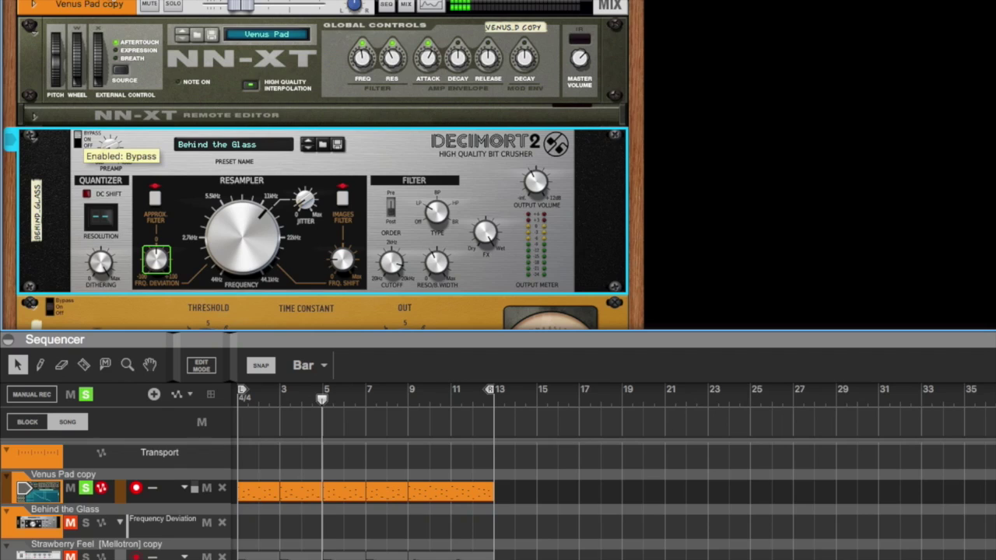
left_click(77, 141)
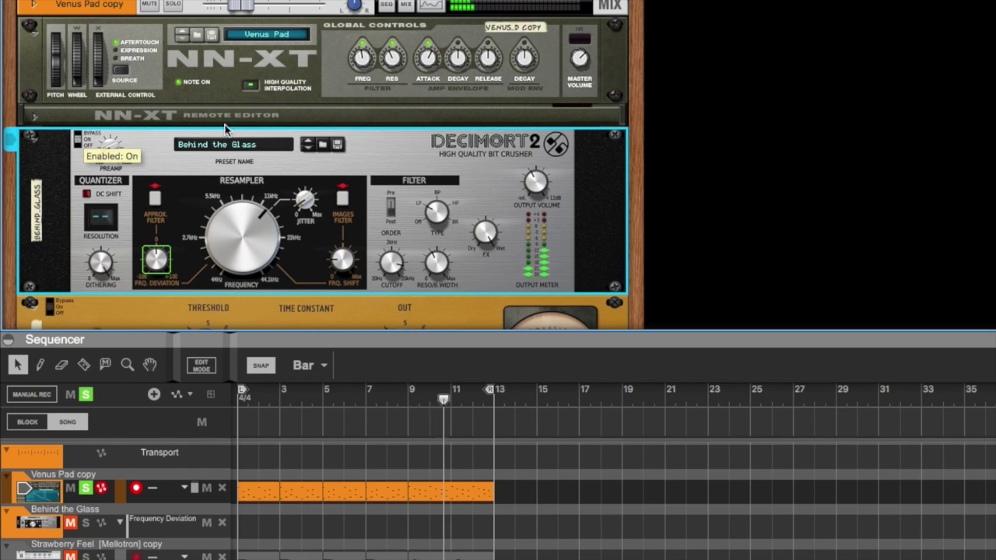
left_click(394, 109)
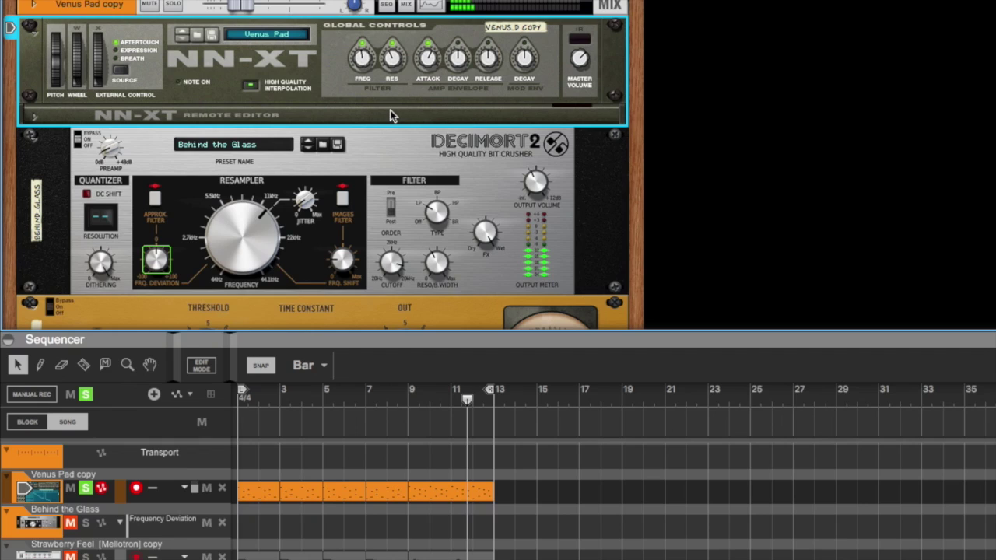
left_click(391, 140)
key("space")
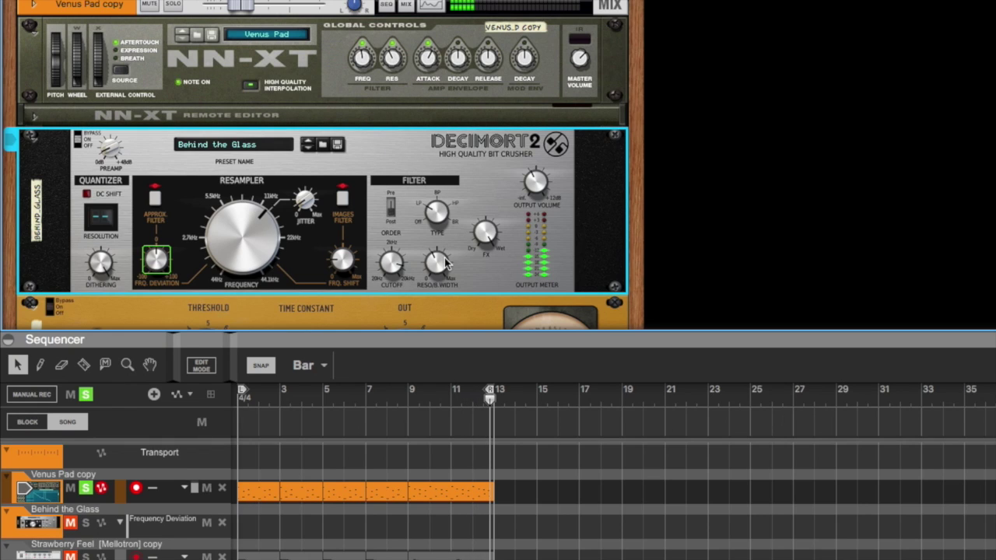
left_click_drag(368, 402, 75, 400)
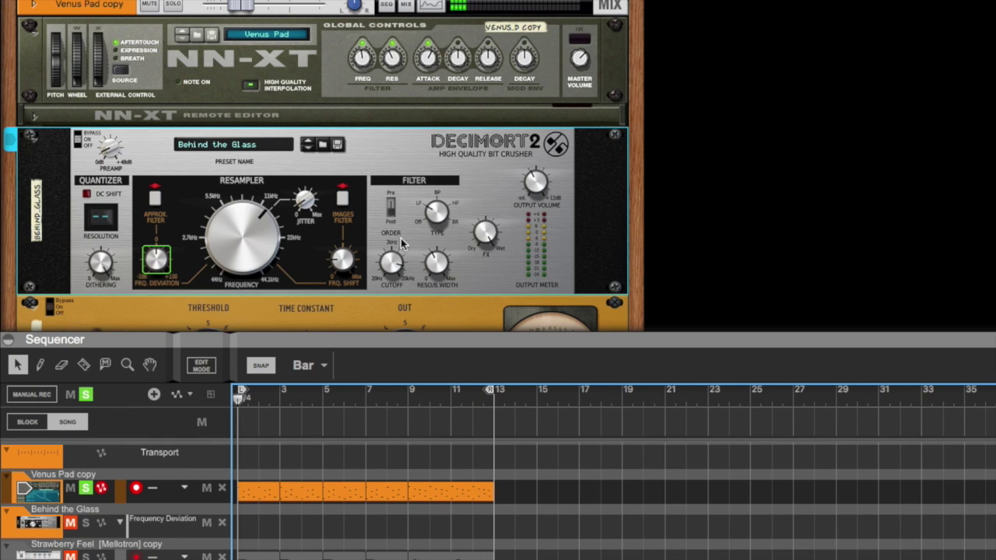
- Expand the NN-XT remote editor of the Venus Pad and bring its LFO 1 section into view
left_click(393, 140)
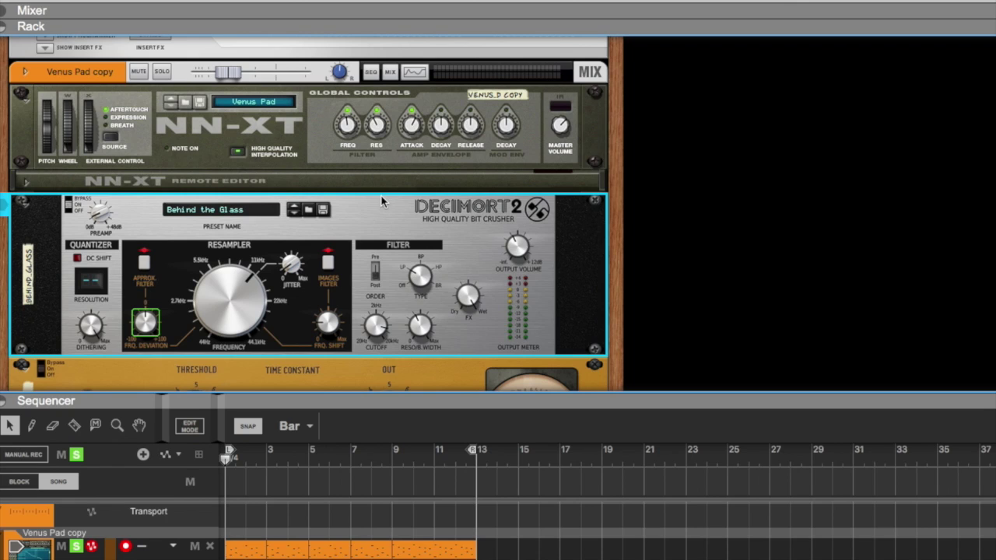
key("Up")
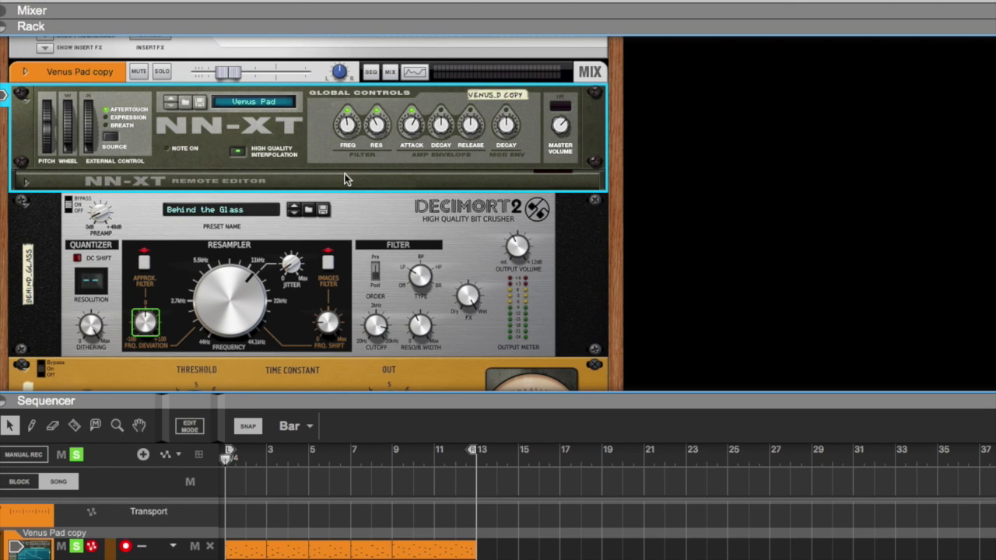
left_click(24, 186)
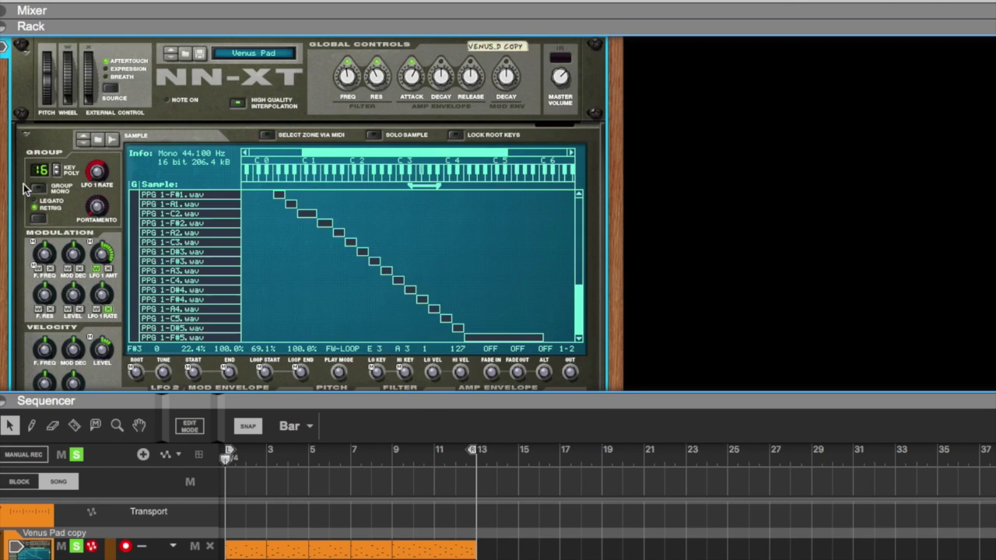
scroll(460, 269, "down", 3)
scroll(459, 269, "down", 5)
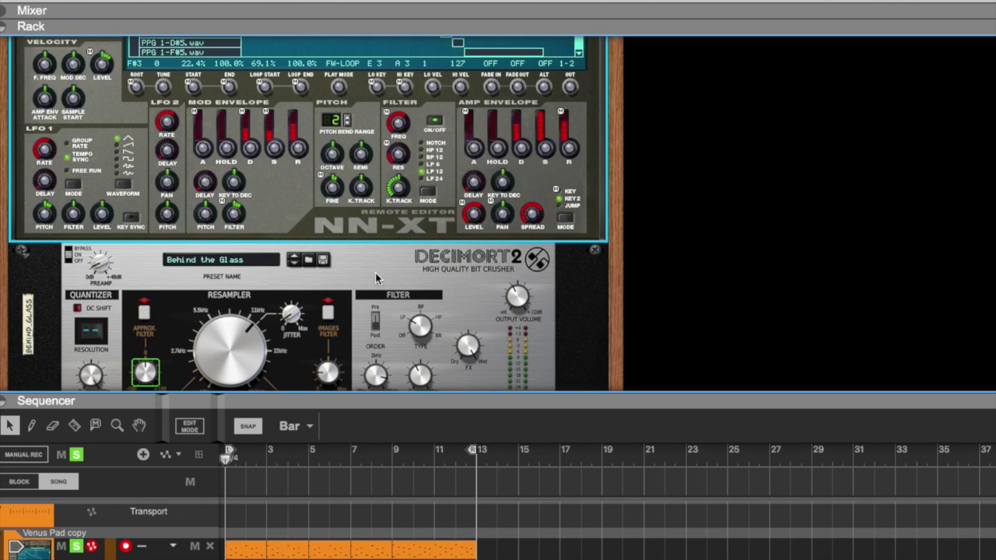
scroll(340, 186, "up", 1)
scroll(340, 187, "up", 3)
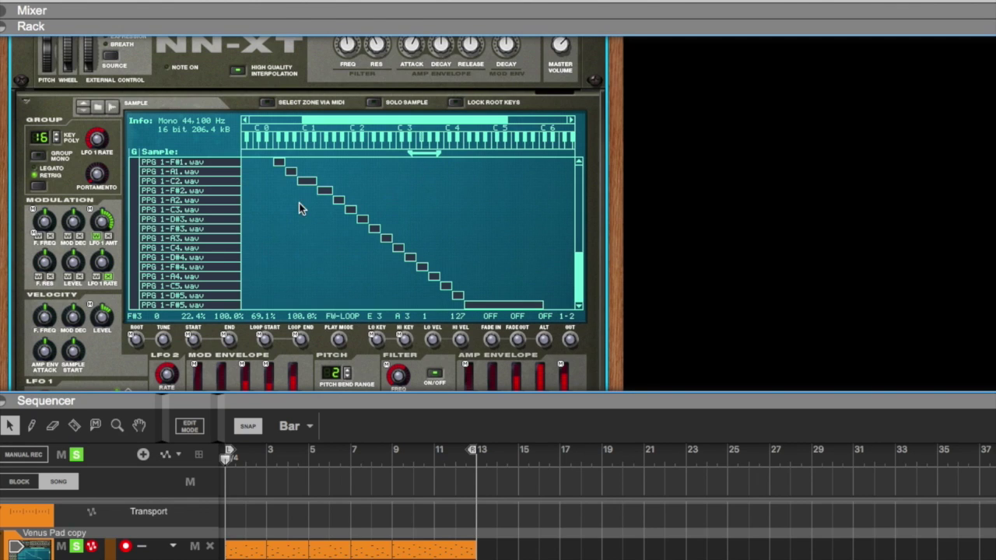
scroll(166, 307, "down", 3)
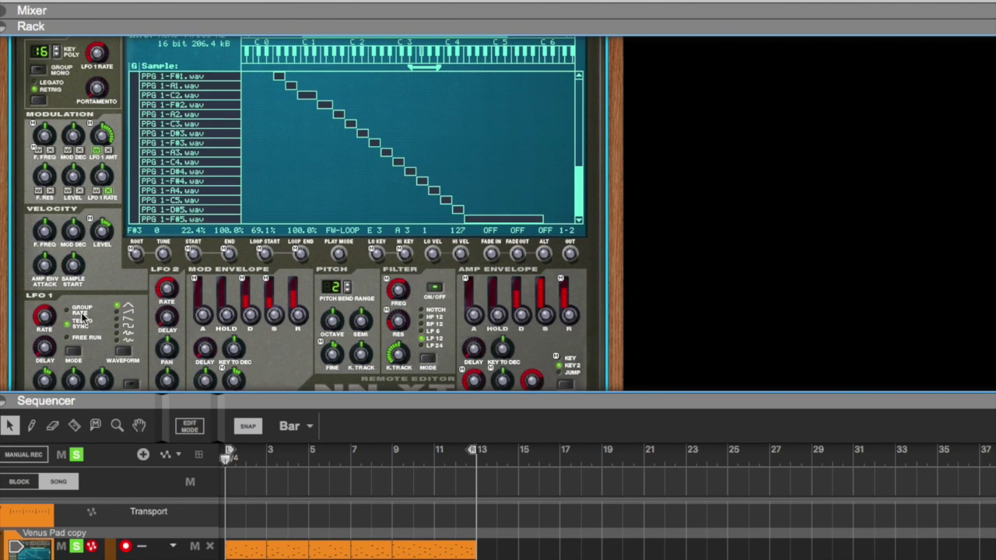
scroll(83, 313, "down", 1)
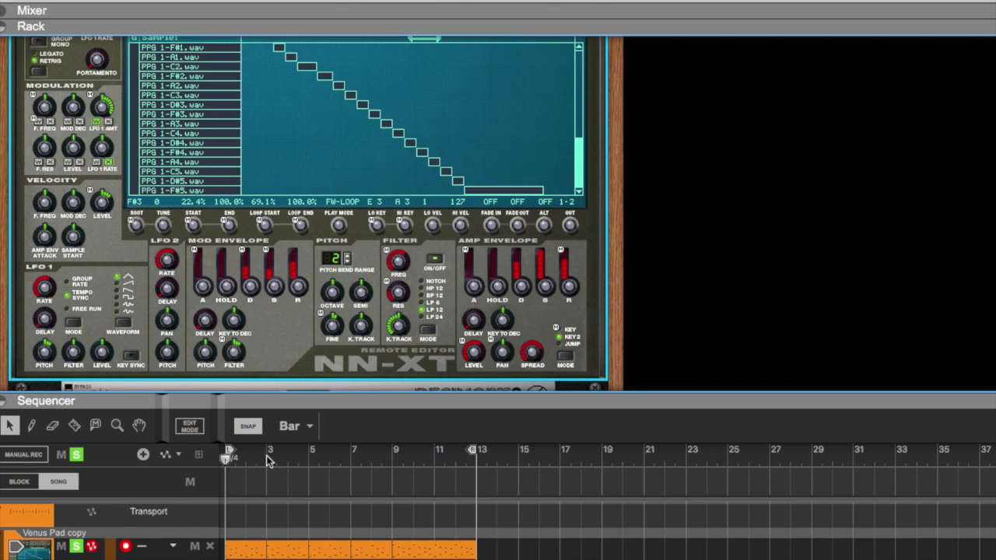
- Play the opening bars of the soloed Venus Pad part and return the playhead to bar 1
left_click_drag(251, 460, 153, 465)
key("space")
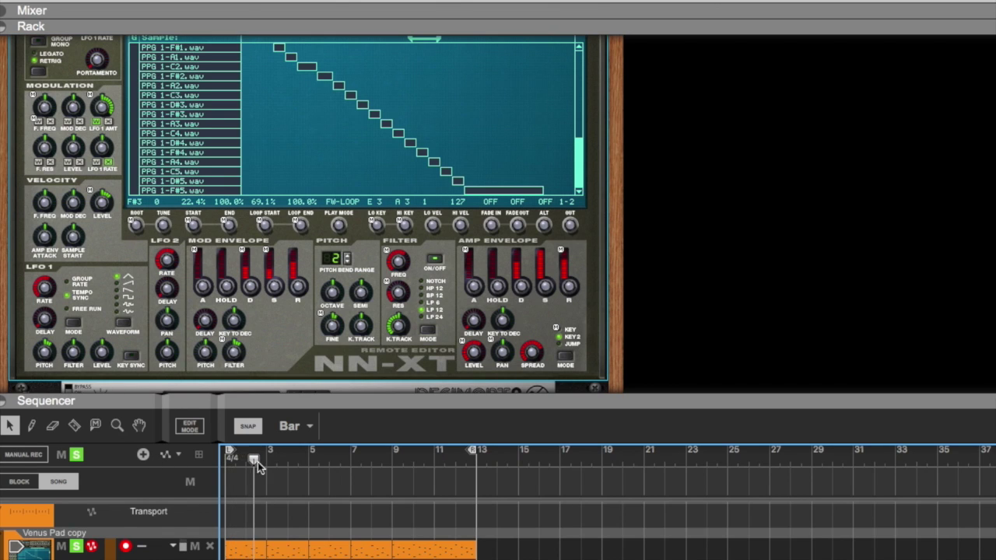
left_click_drag(248, 460, 213, 460)
left_click_drag(247, 458, 209, 459)
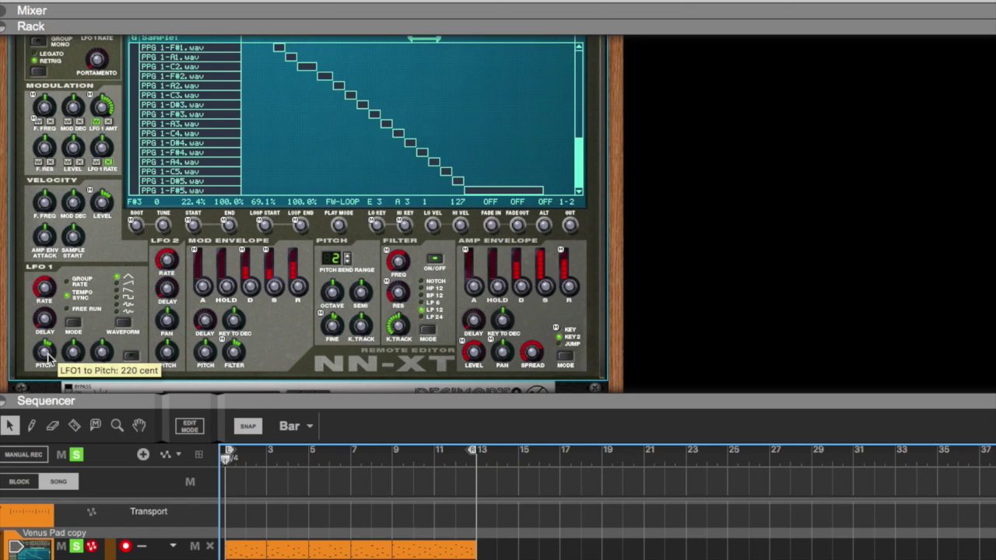
- Play the opening bars of the soloed Venus Pad twice to hear the LFO 1 pitch modulation, and return the playhead to bar 1
key("space")
left_click_drag(48, 357, 49, 321)
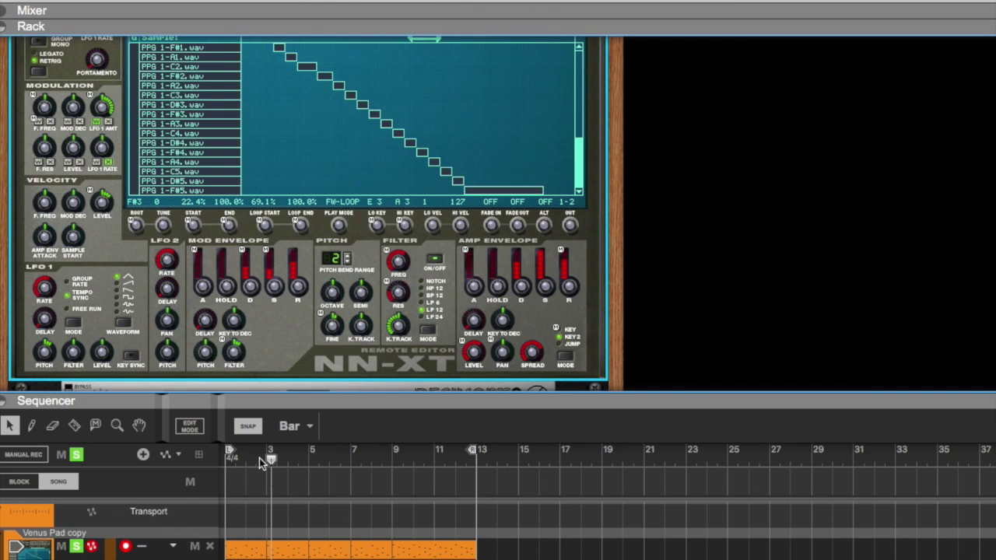
left_click(259, 458)
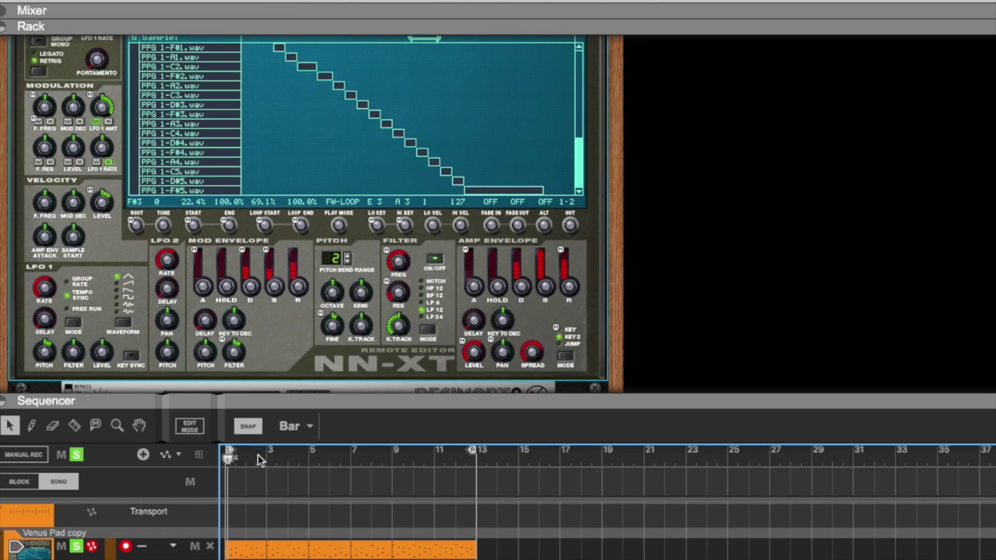
mouse_move(49, 355)
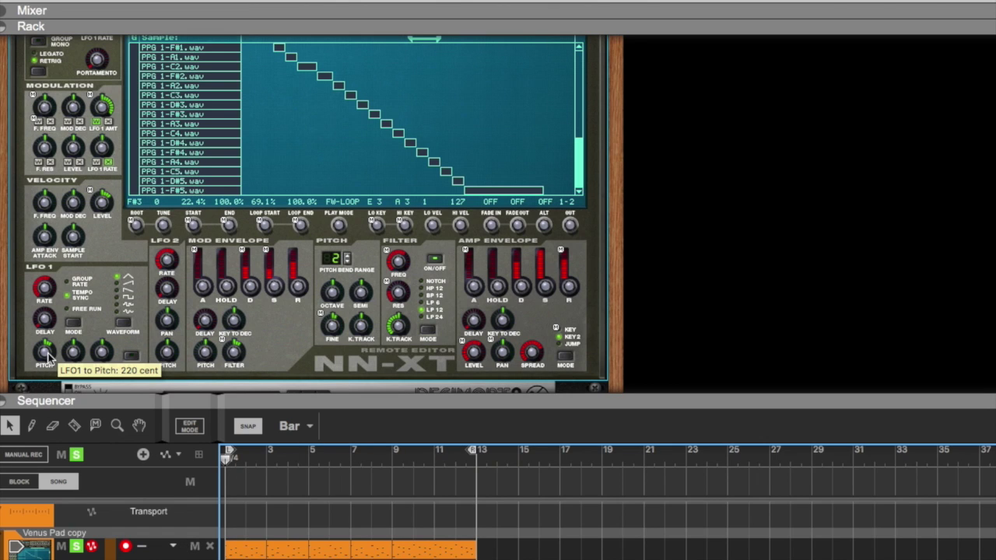
key("space")
left_click_drag(48, 355, 45, 509)
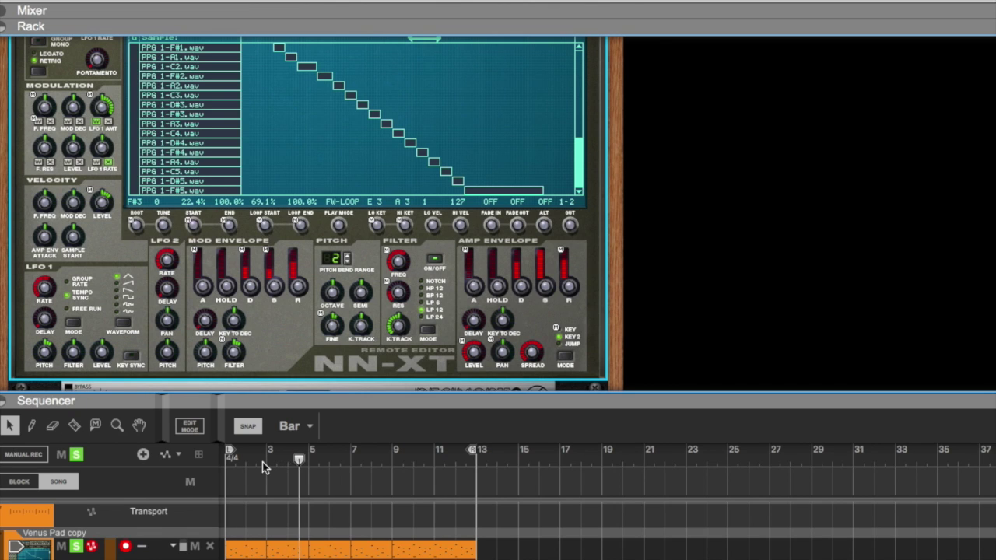
key("space")
left_click(225, 458)
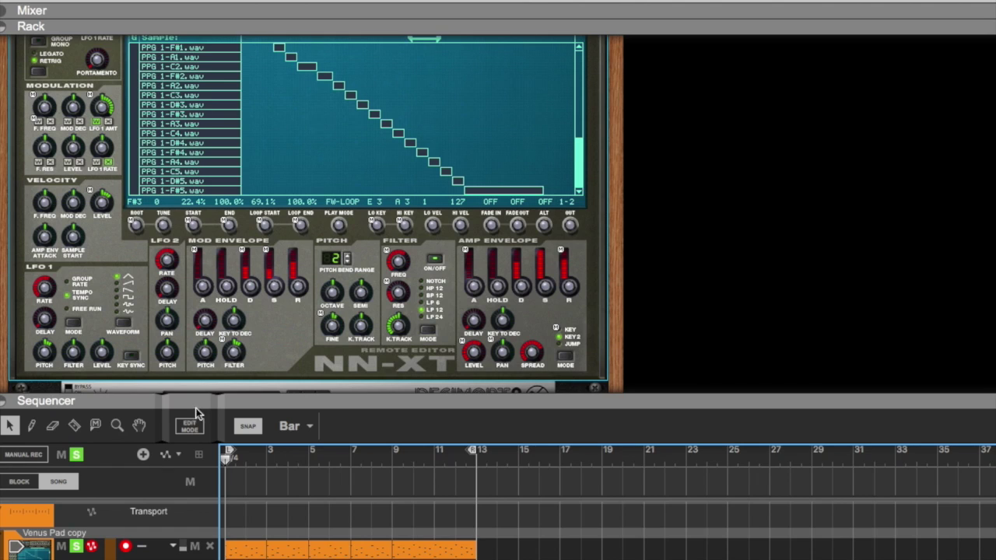
- Collapse the Venus Pad's NN-XT remote editor and show the mixer in place of the rack
scroll(285, 309, "up", 5)
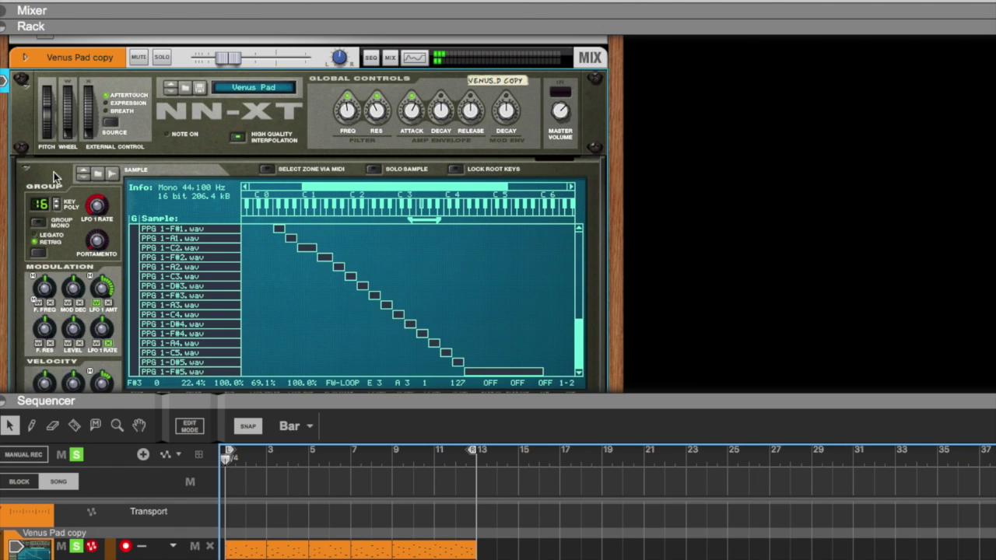
left_click(26, 168)
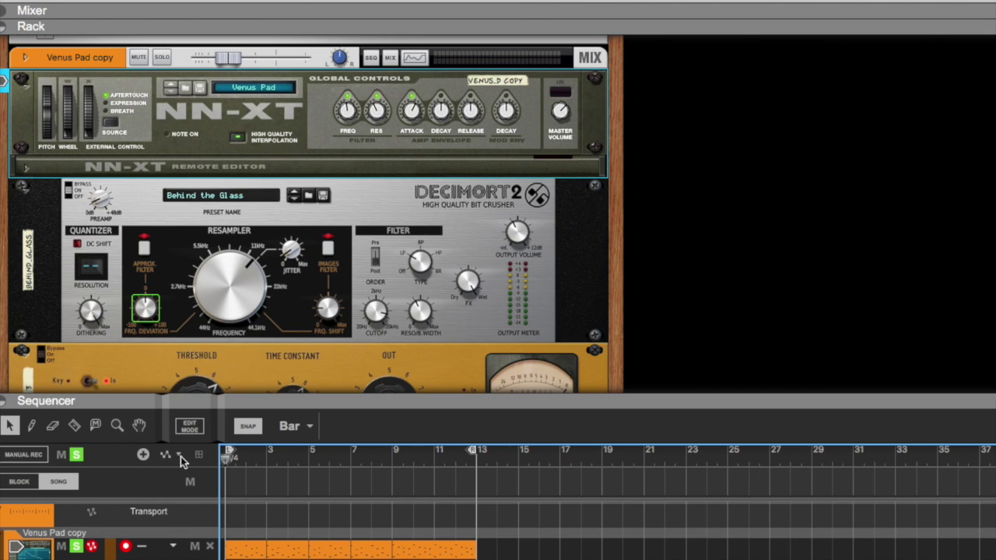
left_click_drag(267, 460, 194, 460)
left_click(4, 27)
left_click(3, 9)
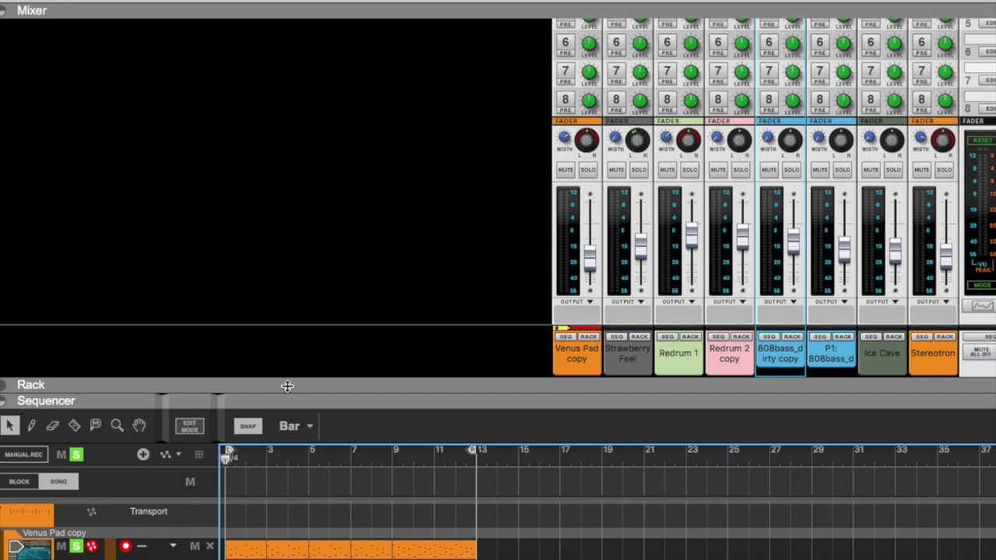
- Examine the low-pass and high-pass filters and the dynamics section of the Venus Pad's mixer channel
scroll(571, 225, "up", 5)
scroll(571, 225, "up", 6)
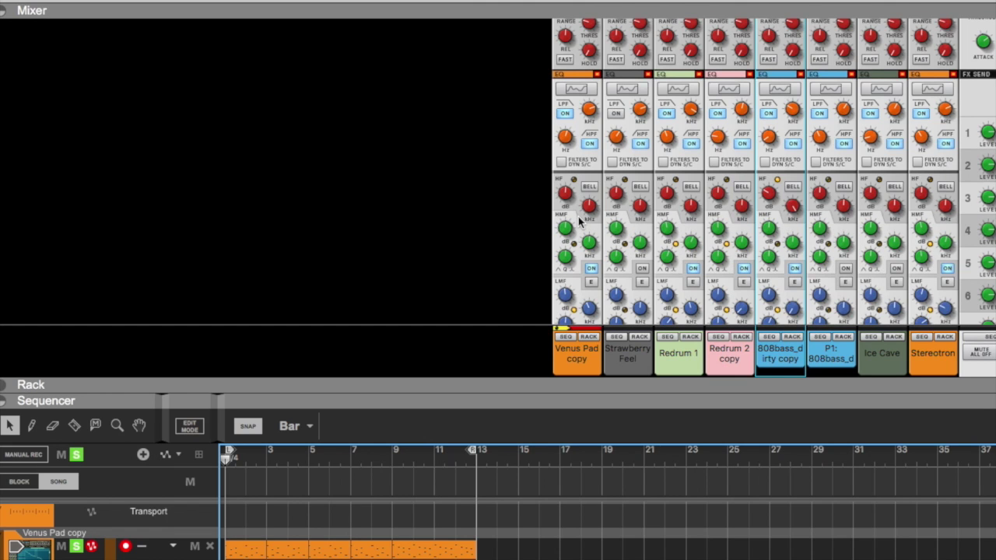
scroll(585, 224, "up", 3)
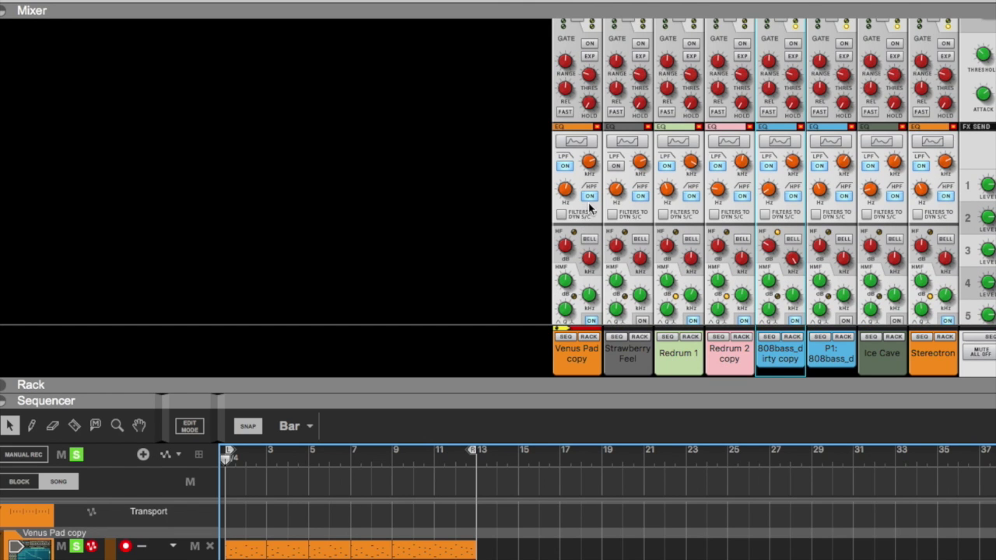
left_click(288, 460)
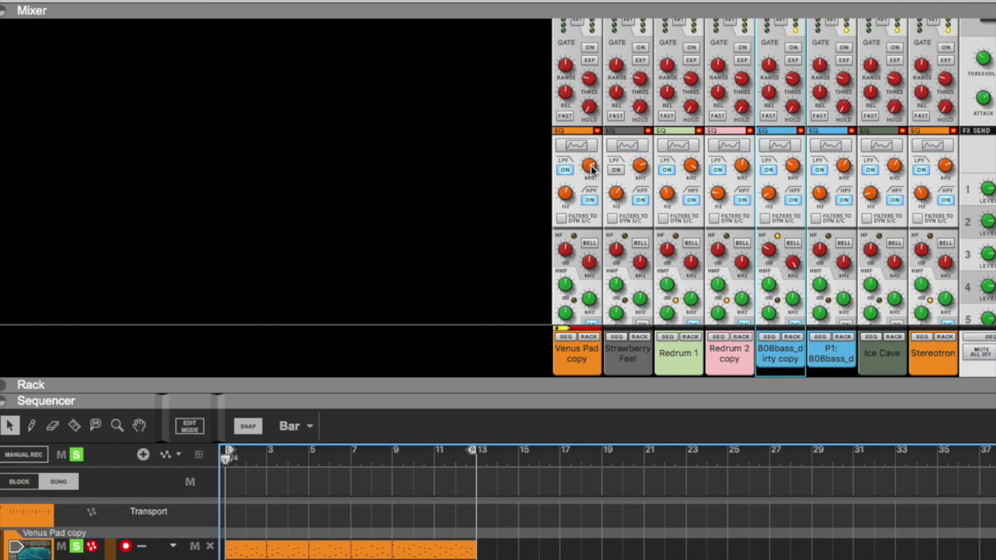
scroll(593, 222, "up", 5)
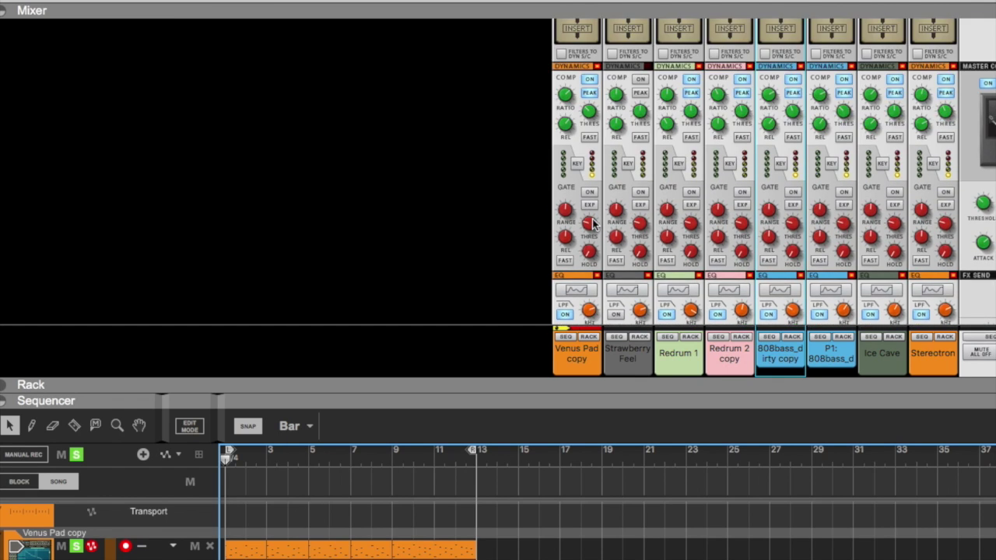
scroll(593, 223, "up", 1)
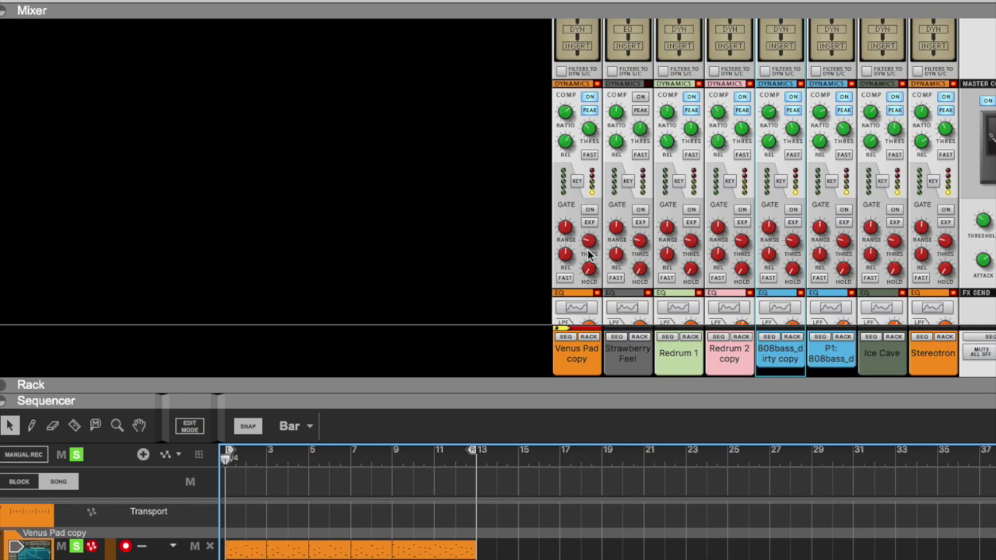
- Play the soloed Venus Pad while switching its channel's high-pass and low-pass filters off and on to compare the sound
scroll(589, 255, "down", 6)
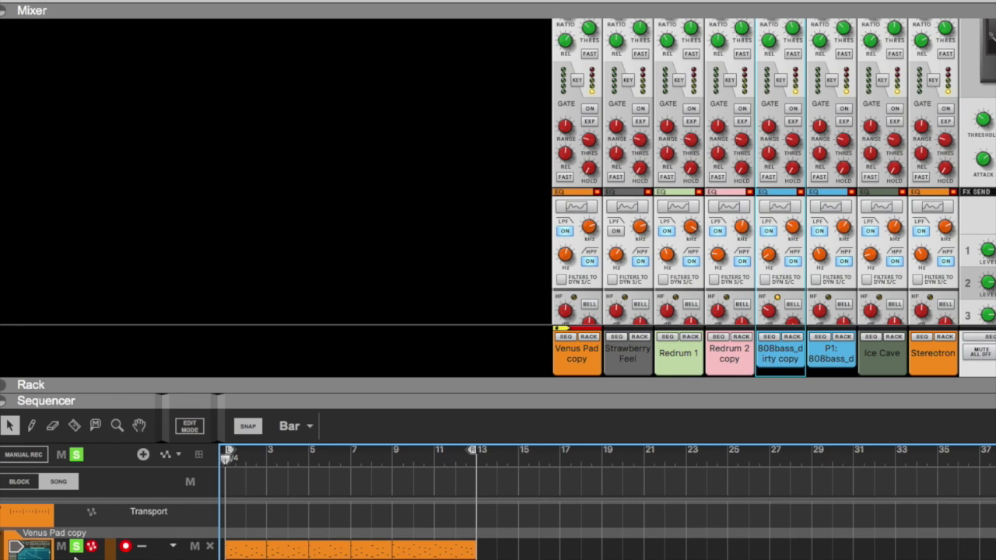
left_click(590, 262)
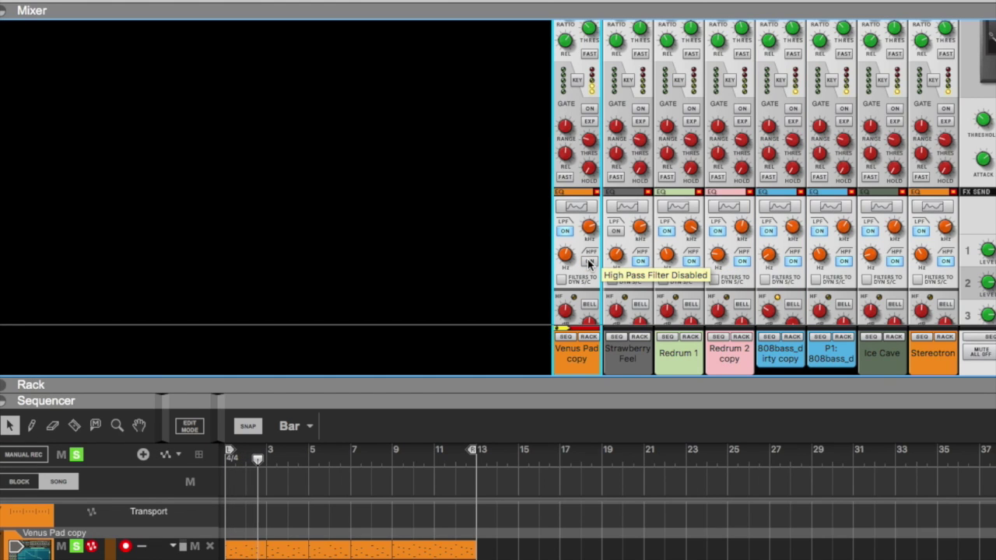
left_click(589, 262)
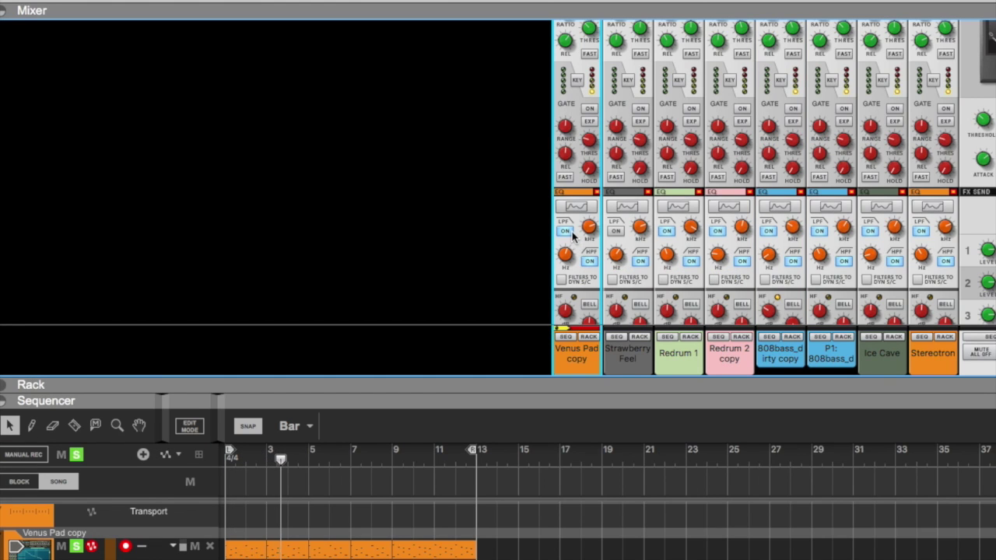
left_click(573, 235)
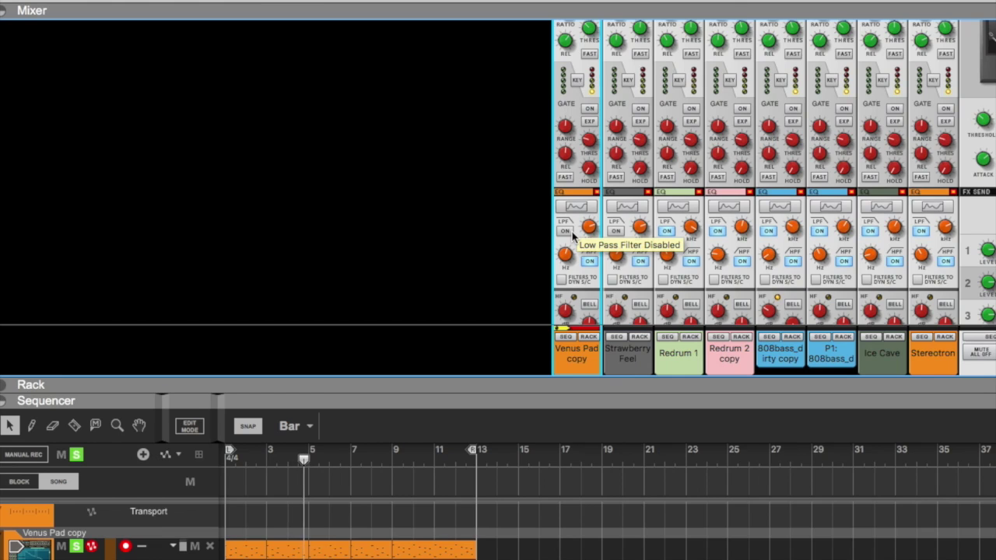
left_click(573, 235)
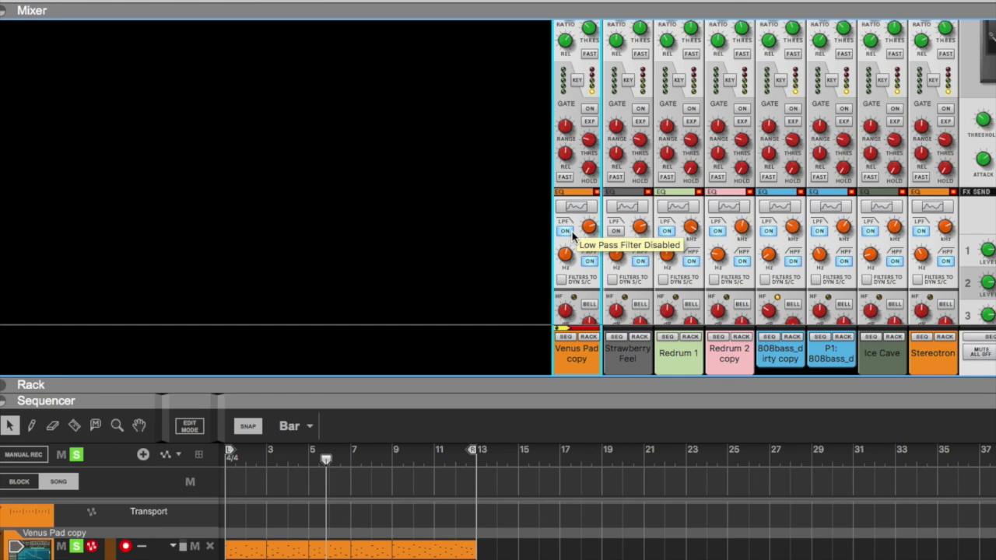
left_click(319, 458)
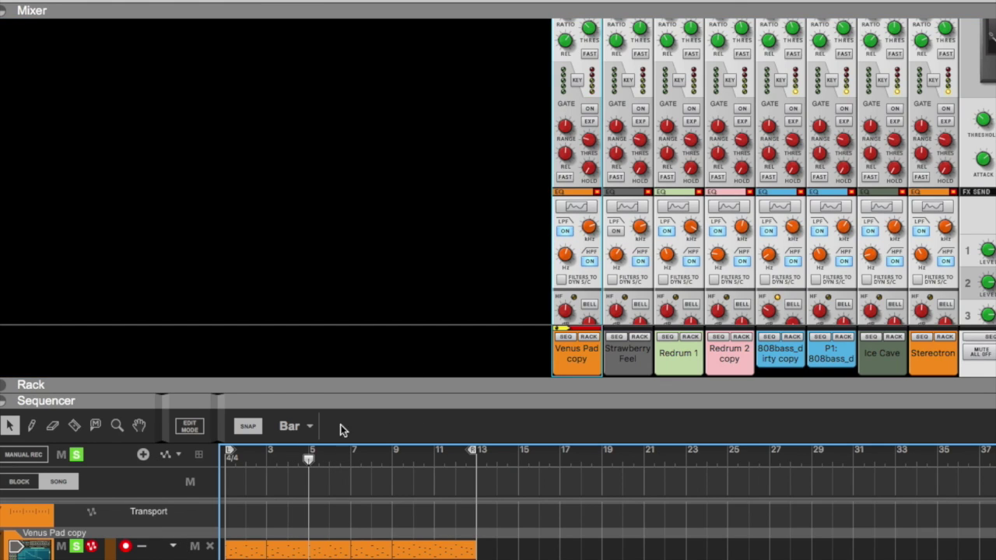
left_click(566, 231)
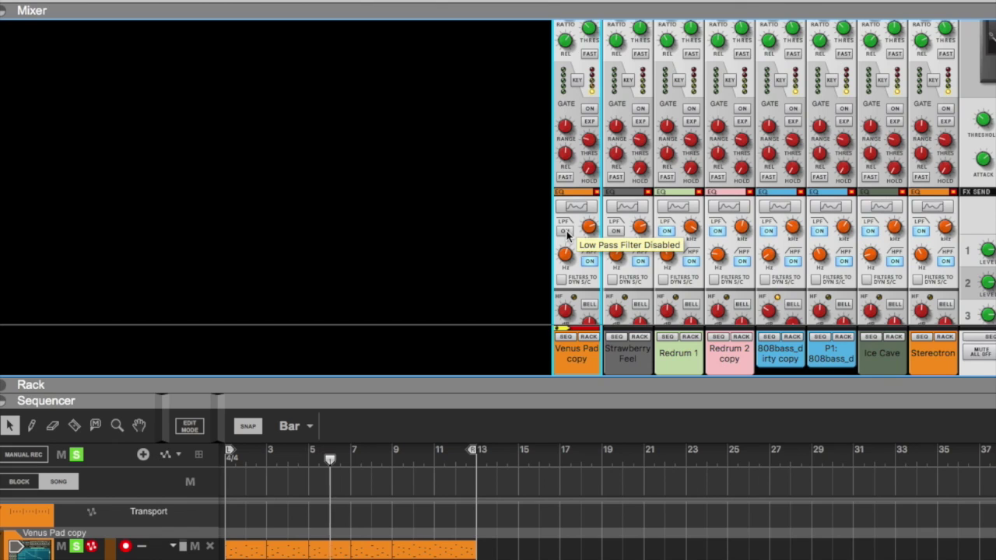
- Examine the Venus Pad channel's compressor ratio and threshold and its signal path order of EQ, dynamics and insert
scroll(591, 237, "up", 2)
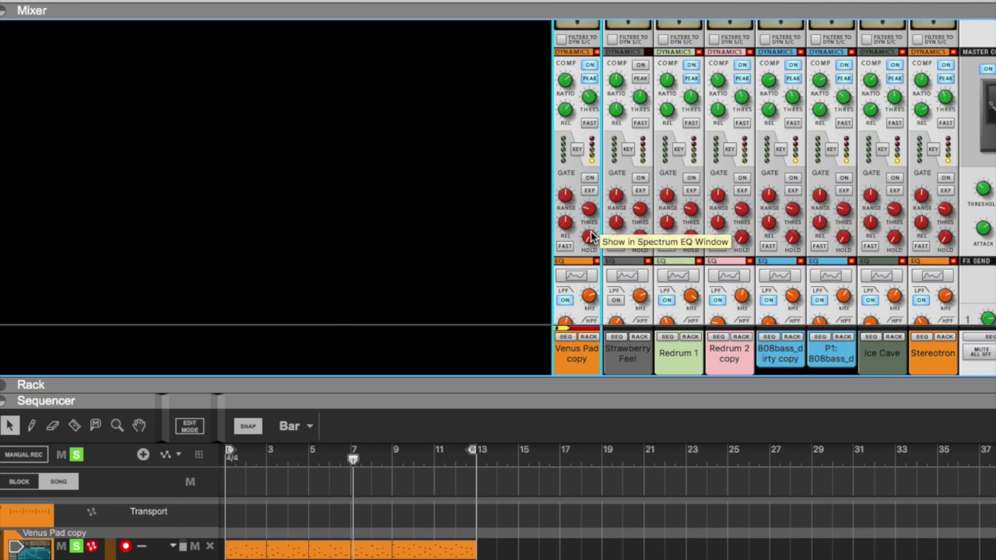
mouse_move(593, 101)
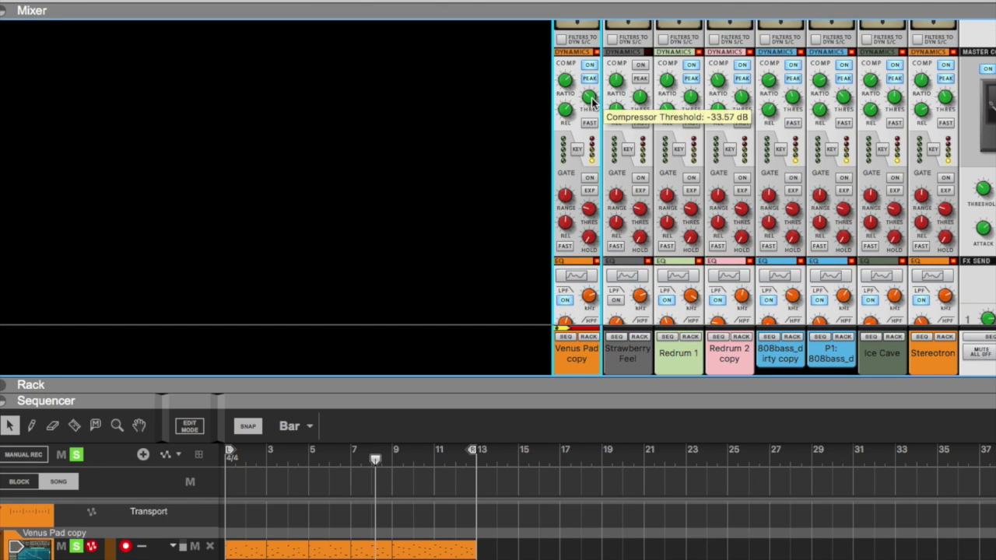
mouse_move(569, 81)
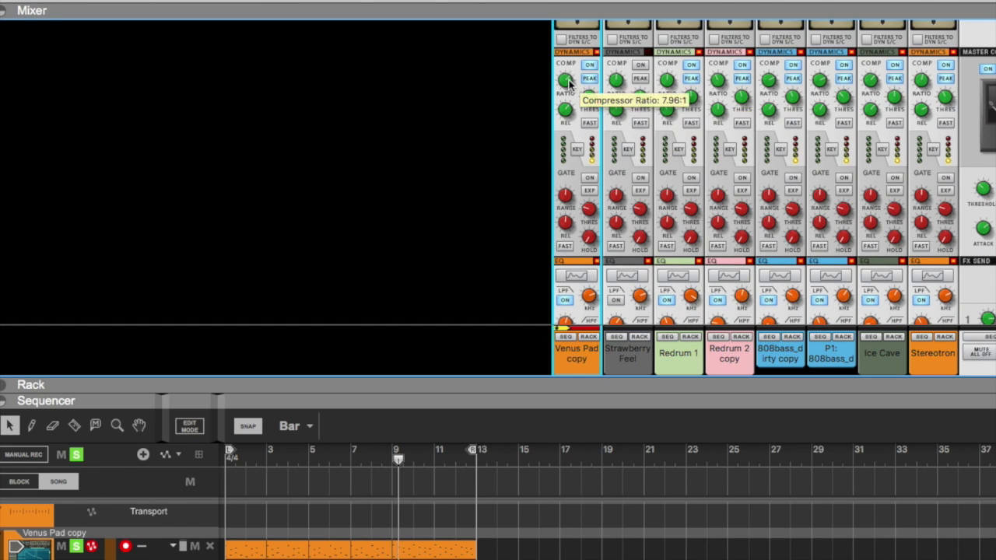
mouse_move(589, 102)
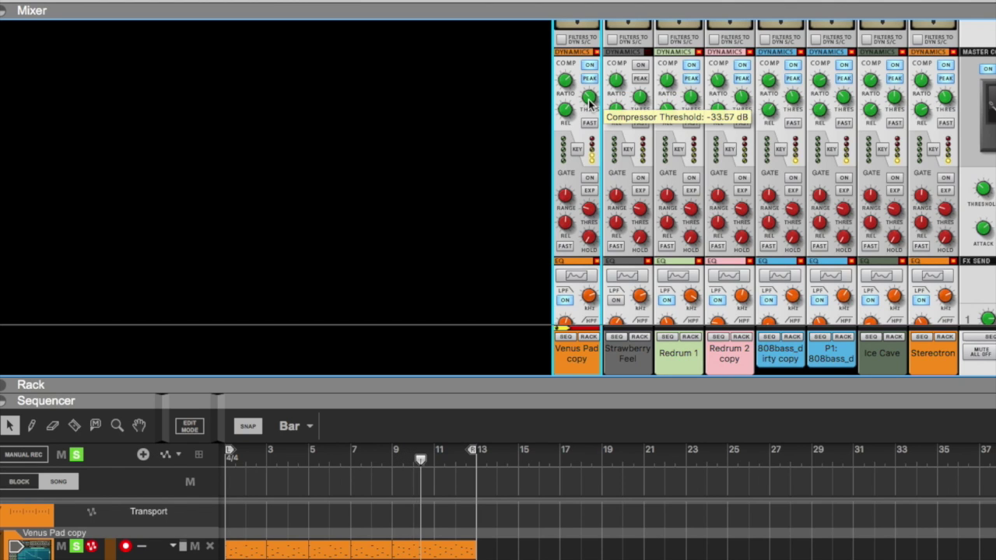
scroll(589, 101, "up", 3)
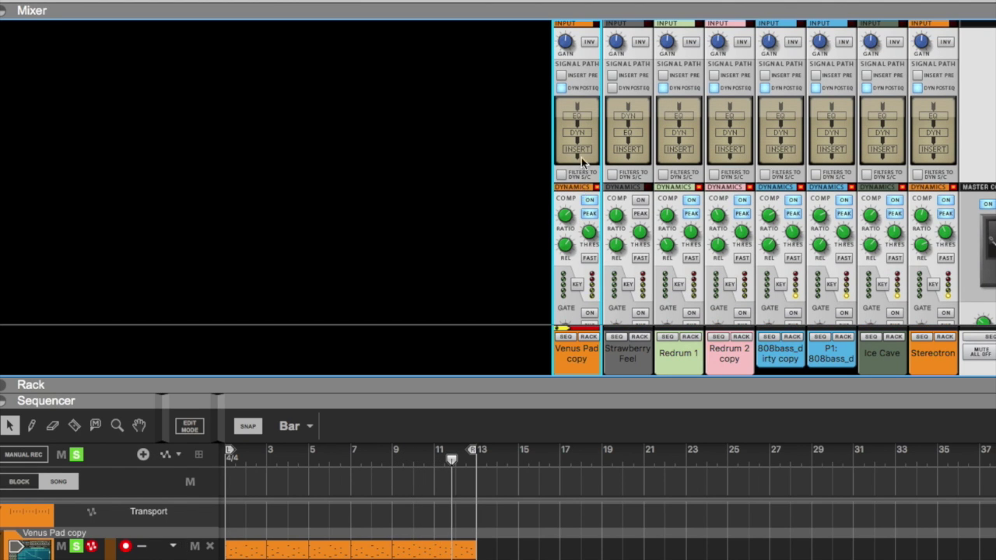
scroll(566, 93, "down", 1)
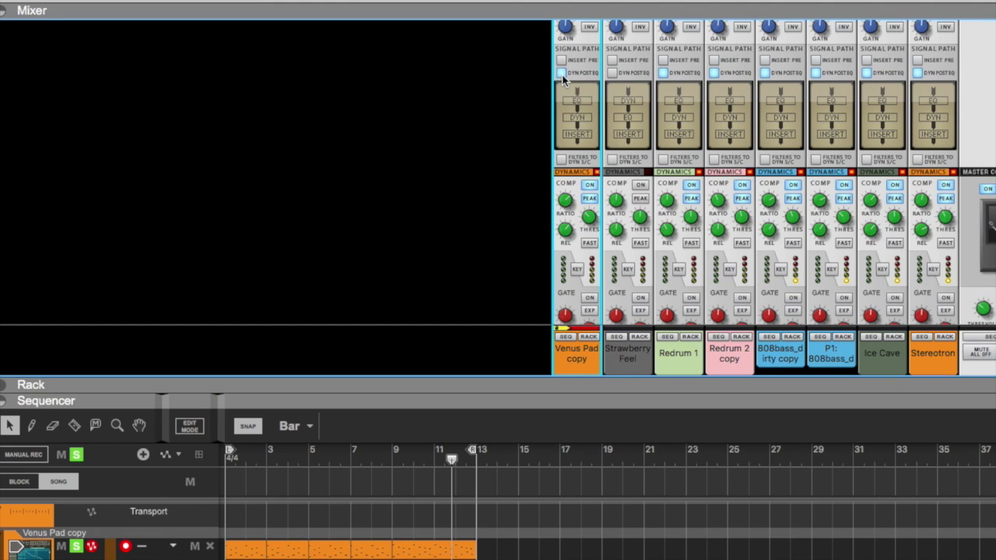
scroll(588, 226, "down", 5)
scroll(588, 218, "up", 6)
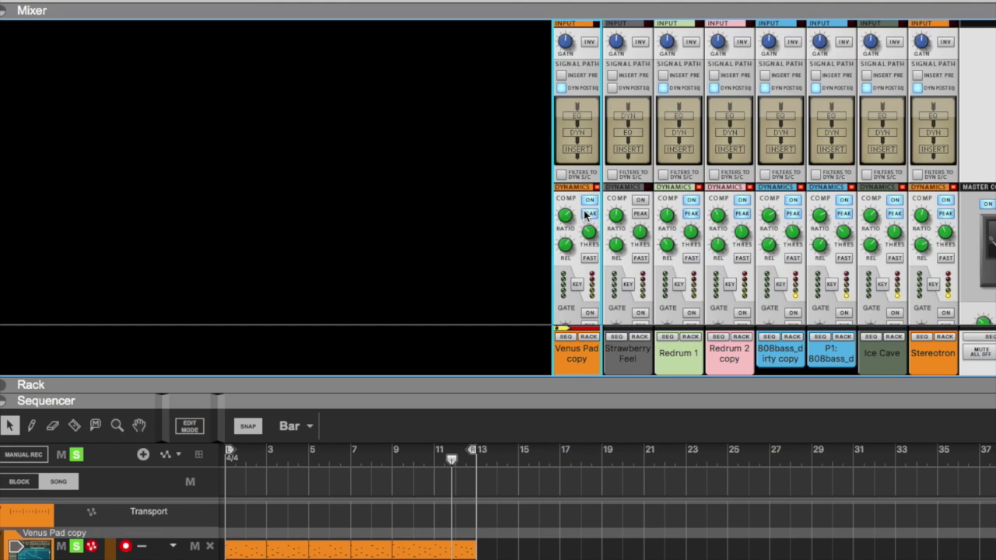
scroll(579, 226, "down", 1)
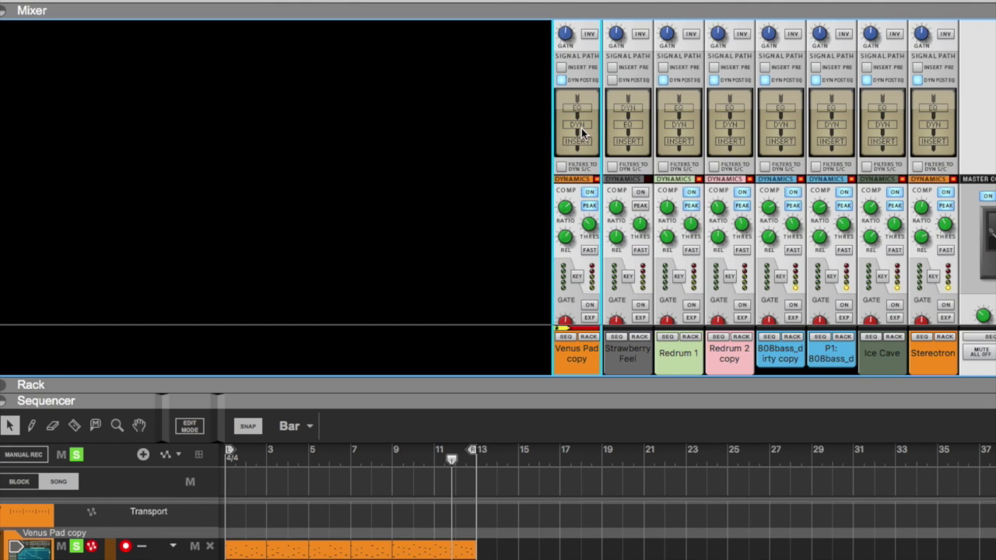
scroll(562, 281, "down", 10)
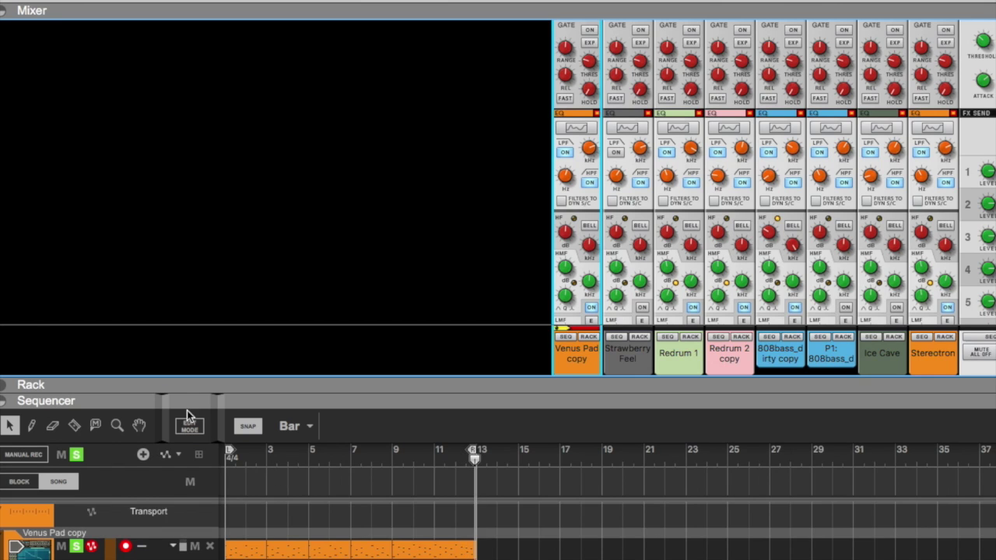
- Unsolo and mute the Venus Pad track, and show the rack at the Strawberry Feel Mellotron instead of the mixer
scroll(311, 538, "down", 3)
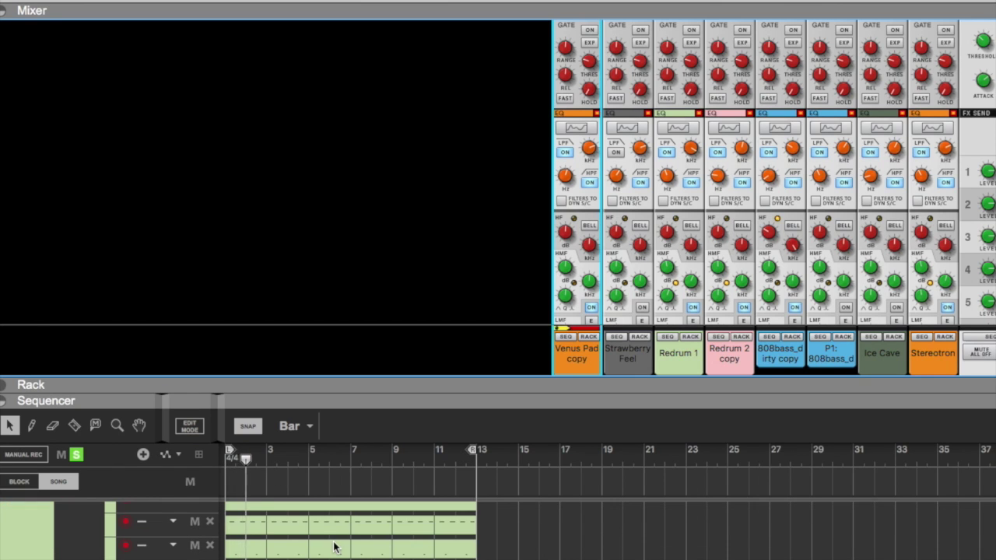
scroll(335, 548, "up", 3)
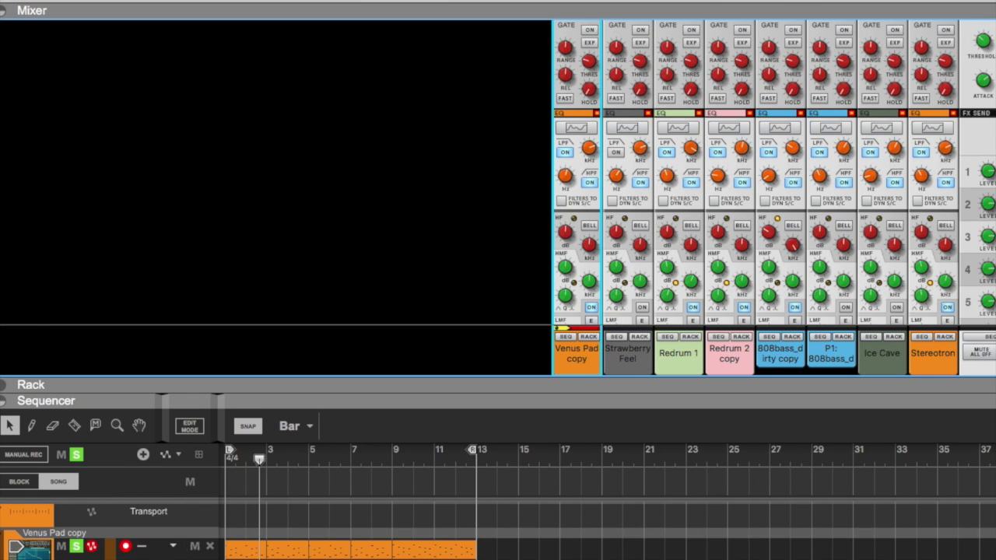
scroll(312, 522, "down", 1)
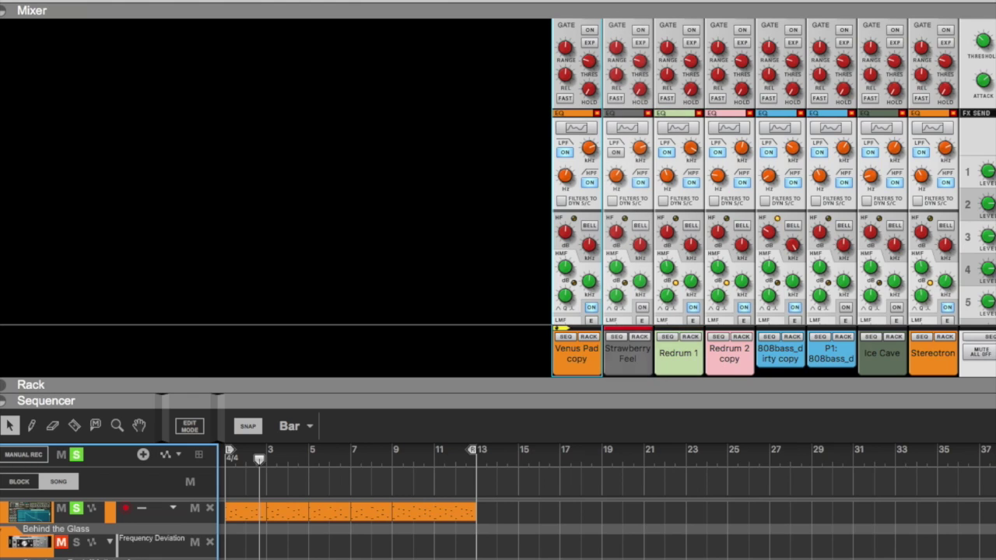
left_click(288, 458)
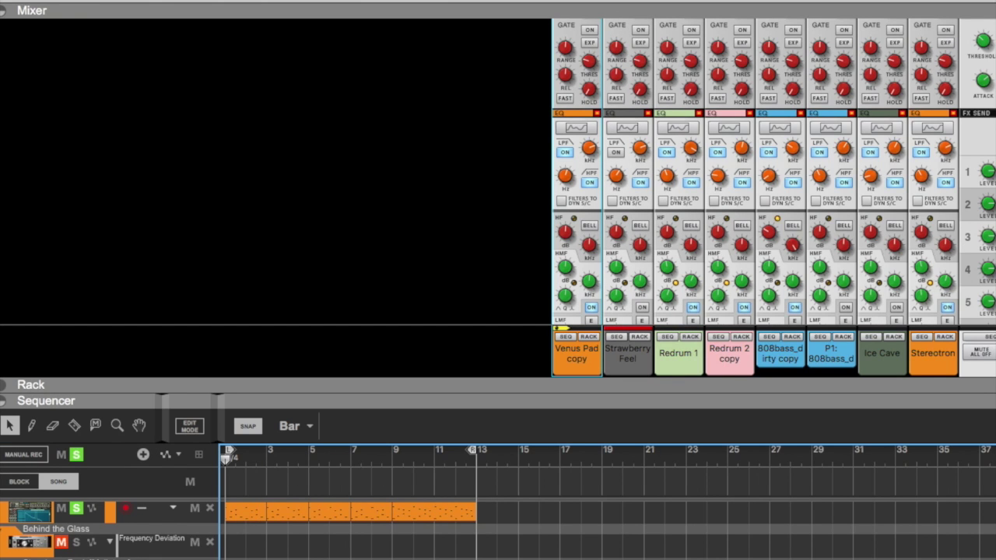
left_click(75, 509)
left_click(60, 509)
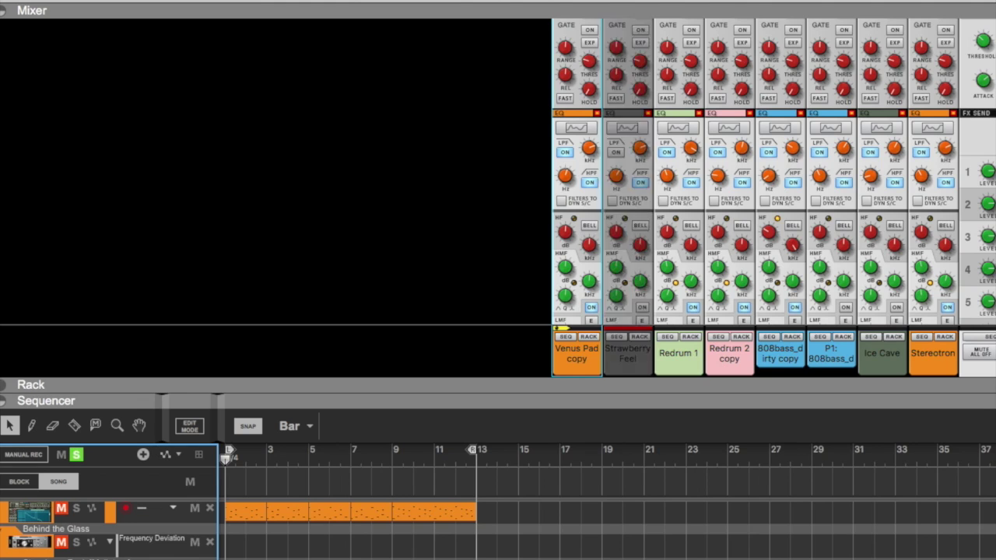
left_click(2, 11)
left_click(3, 26)
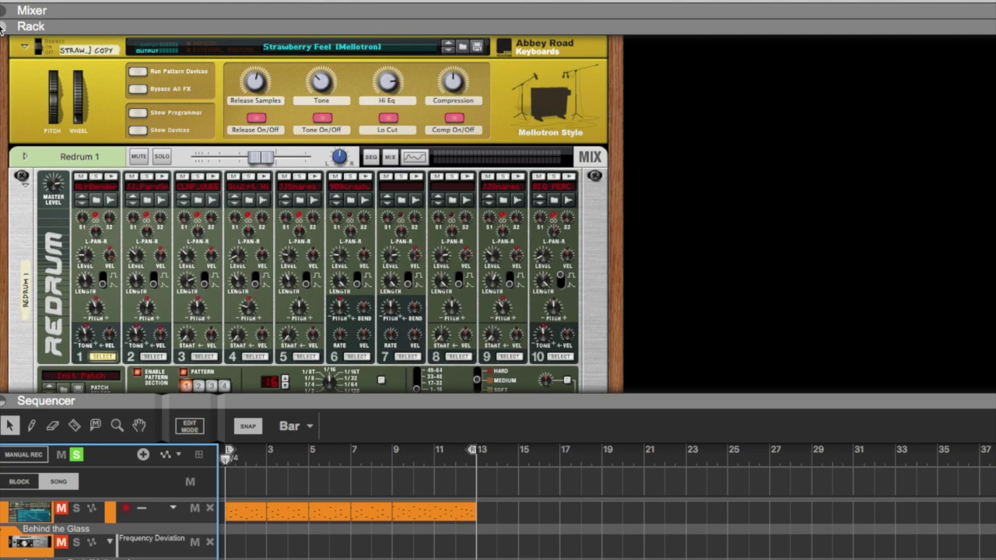
- Show the Strawberry Feel Mellotron in the rack and play the track from bar 3 with the Venus Pad also soloed
scroll(498, 529, "up", 1)
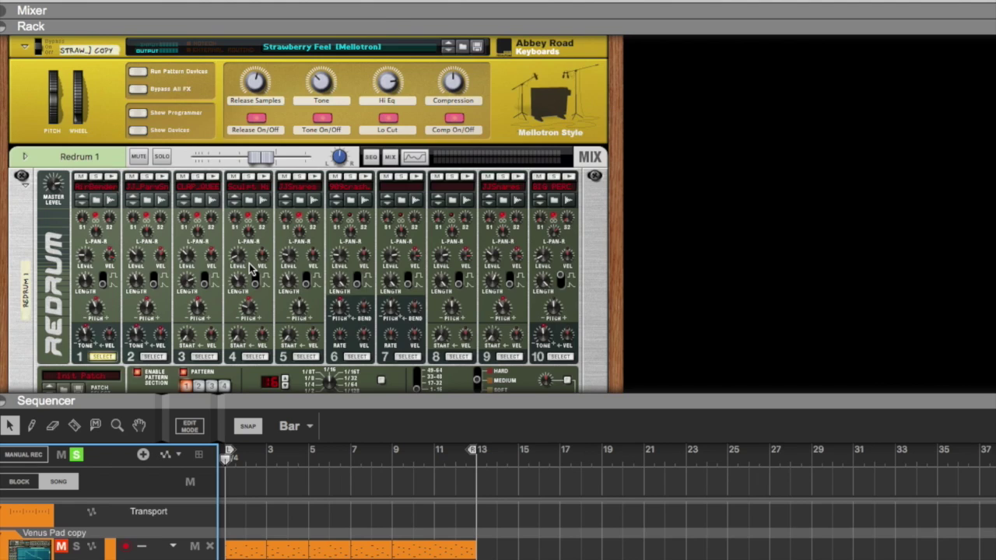
scroll(250, 266, "up", 3)
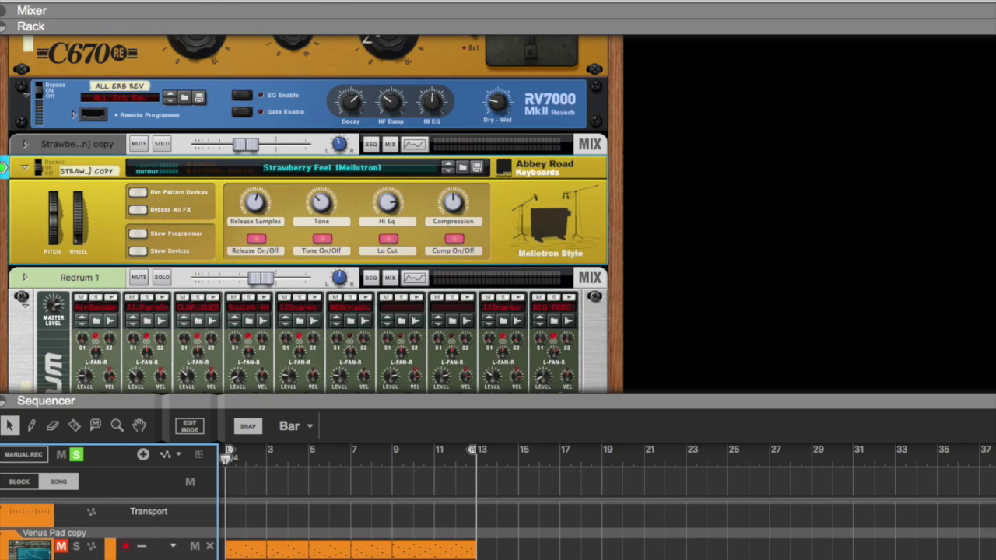
left_click(556, 173)
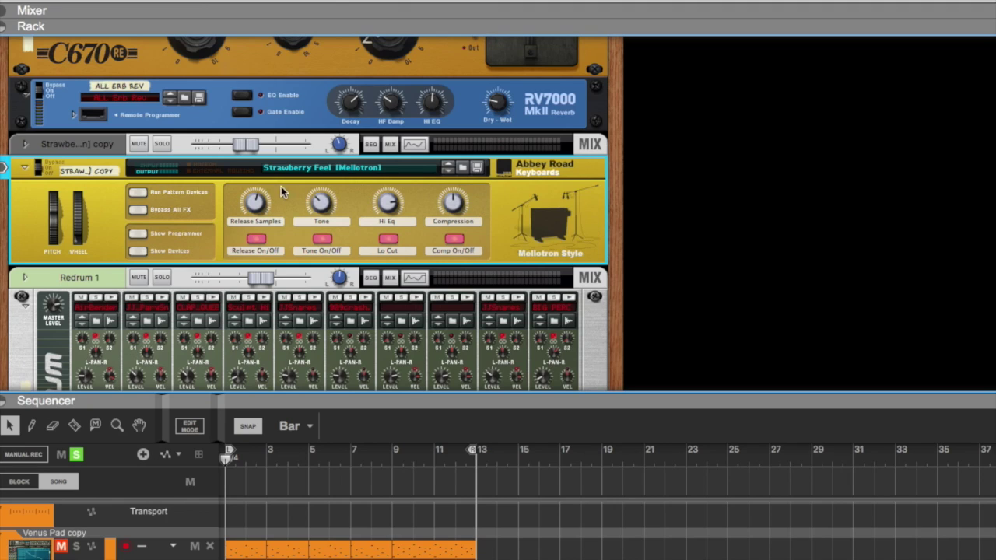
left_click(245, 460)
left_click_drag(245, 460, 265, 462)
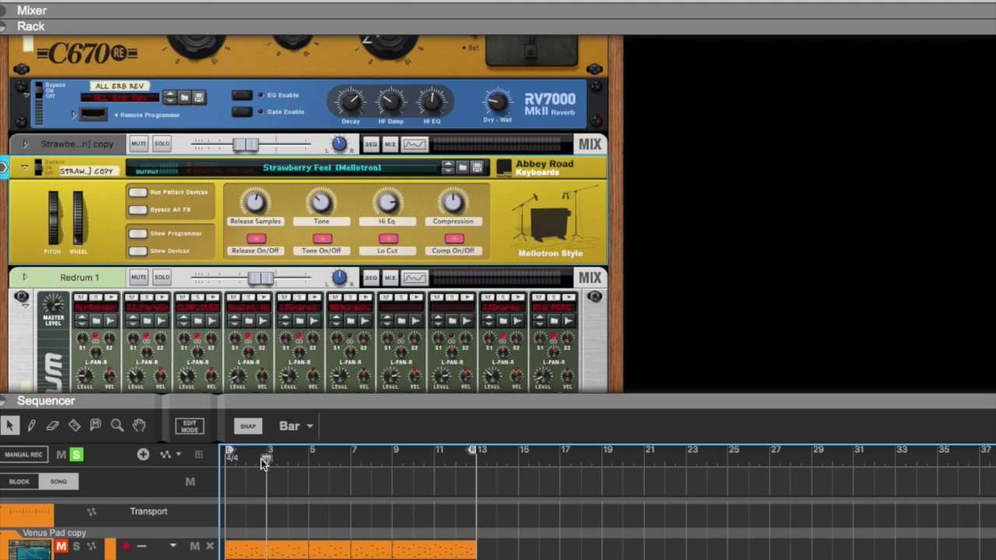
key("space")
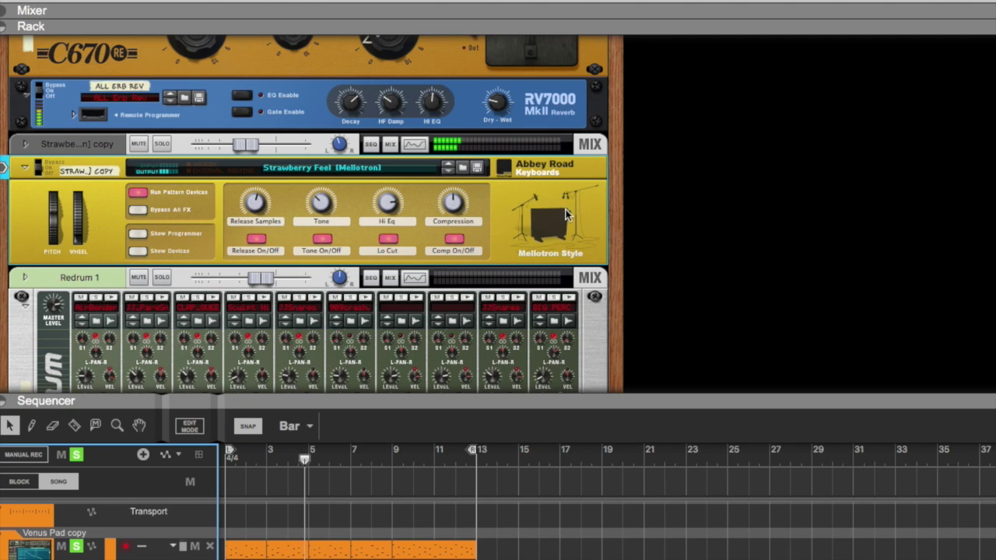
key("space")
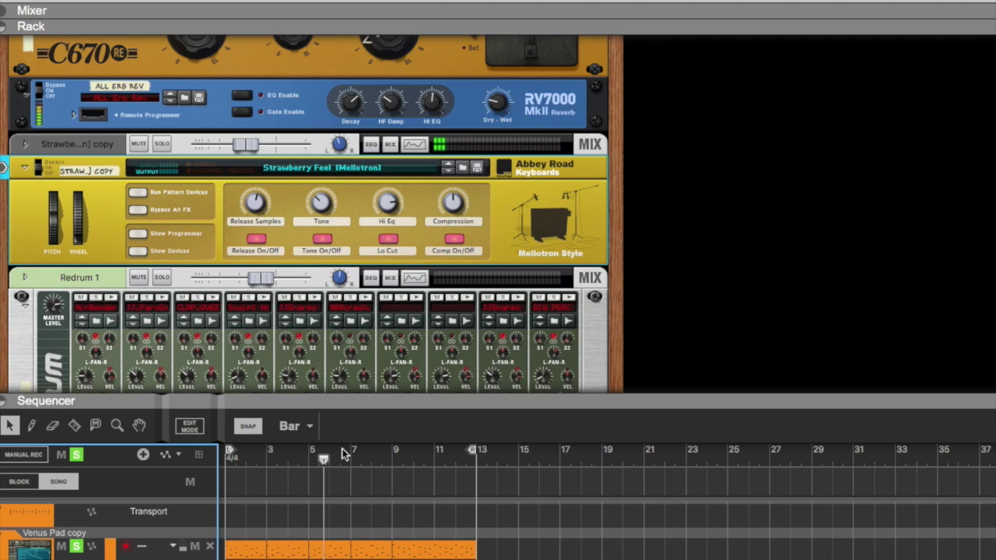
- Return the playback position to bar 1 and play the Mellotron and Venus Pad together while viewing the C670 compressor and RV7000 reverb
left_click(325, 465)
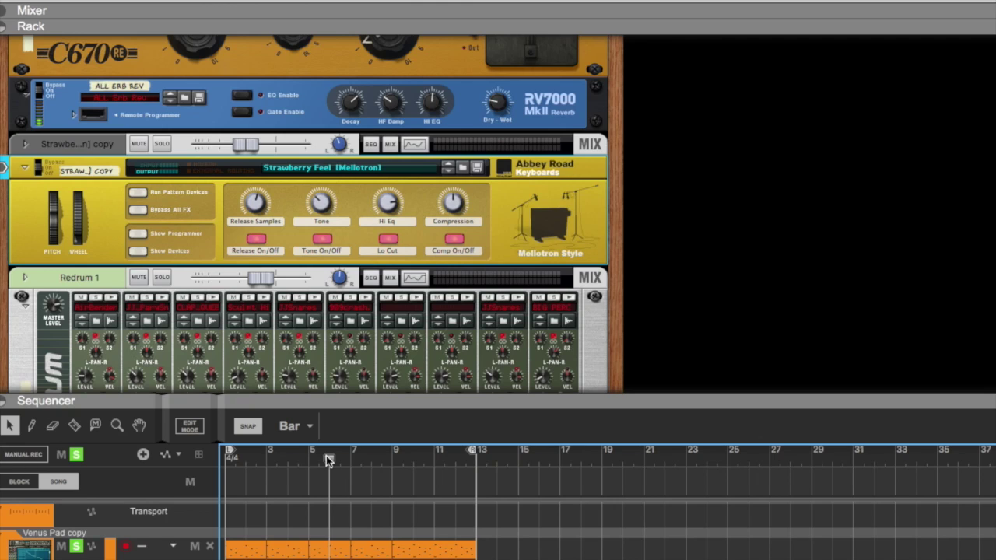
left_click_drag(335, 459, 204, 459)
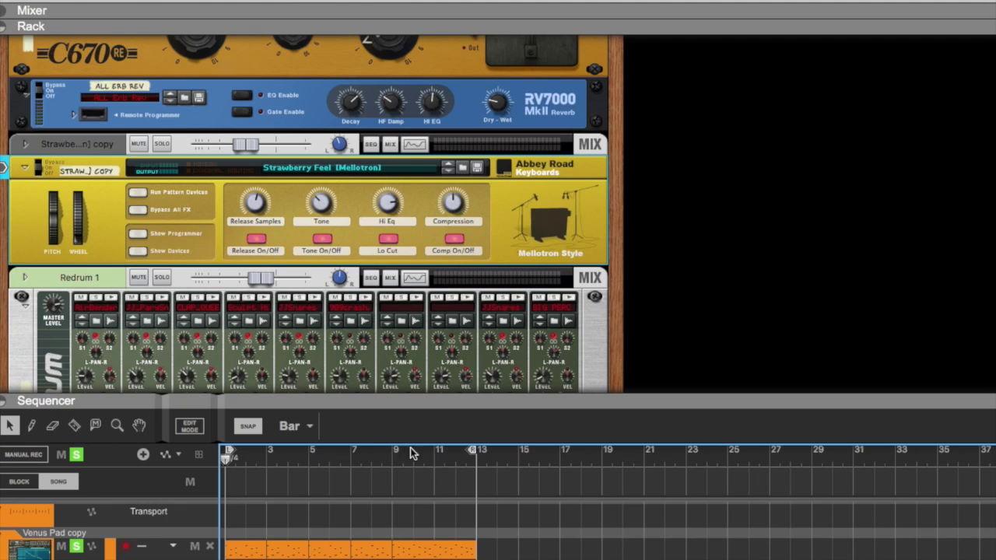
key("space")
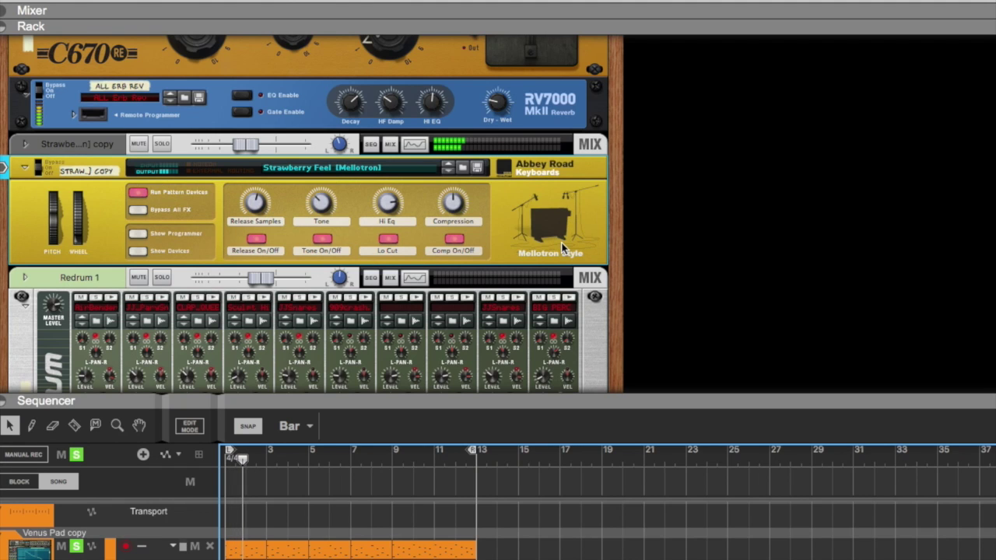
scroll(568, 233, "up", 2)
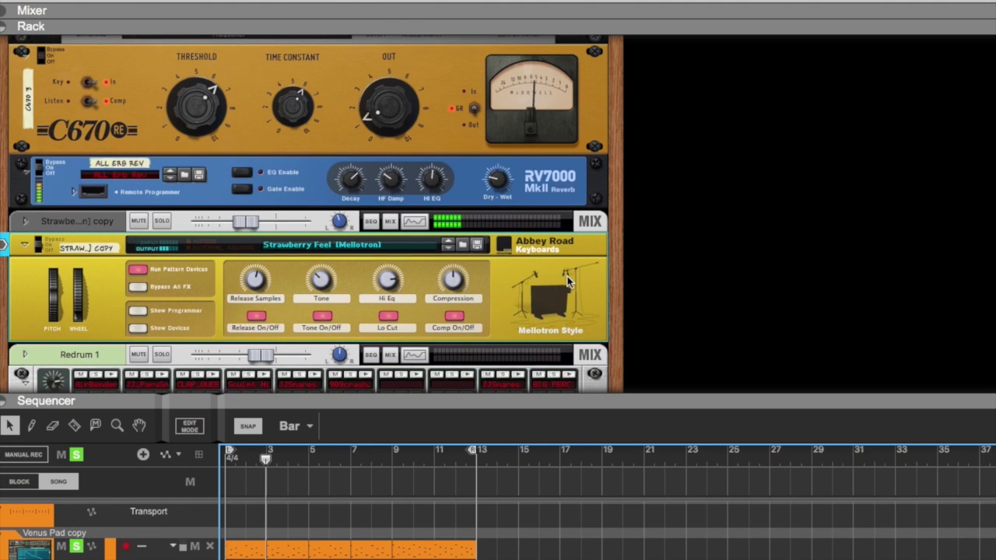
scroll(545, 280, "up", 1)
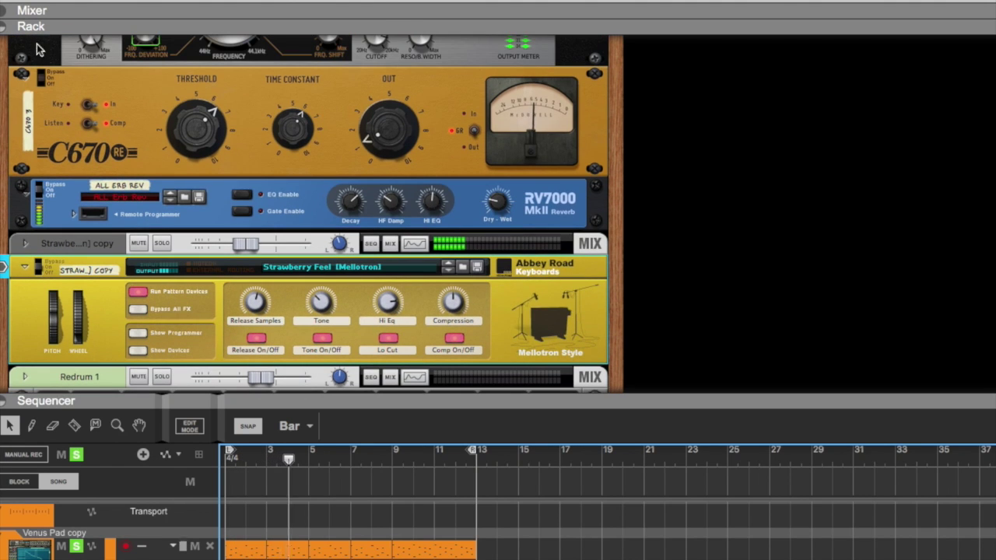
- In the mixer, switch the Strawberry Feel channel's high-pass filter off and on during playback and check its fader, inserts and sends
left_click(3, 28)
left_click(3, 11)
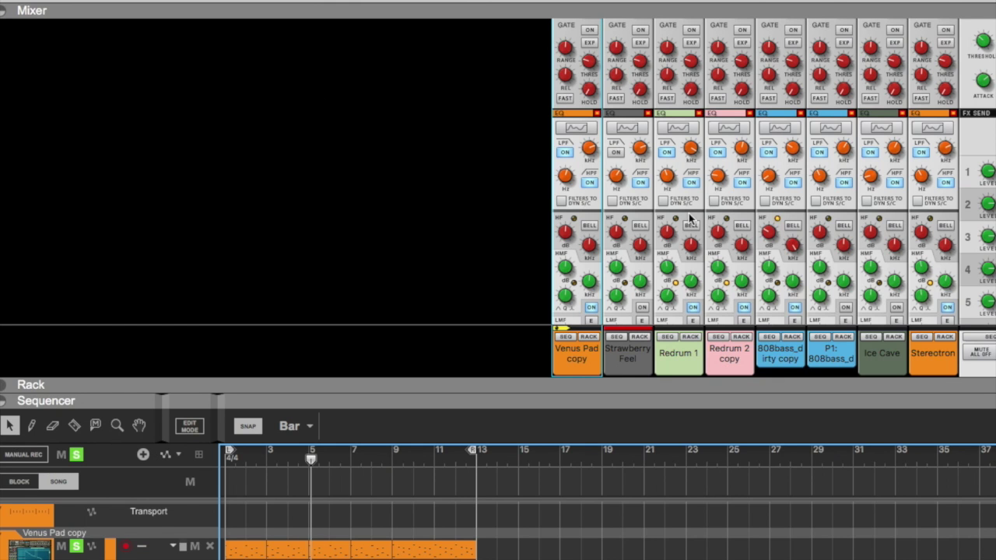
left_click(641, 182)
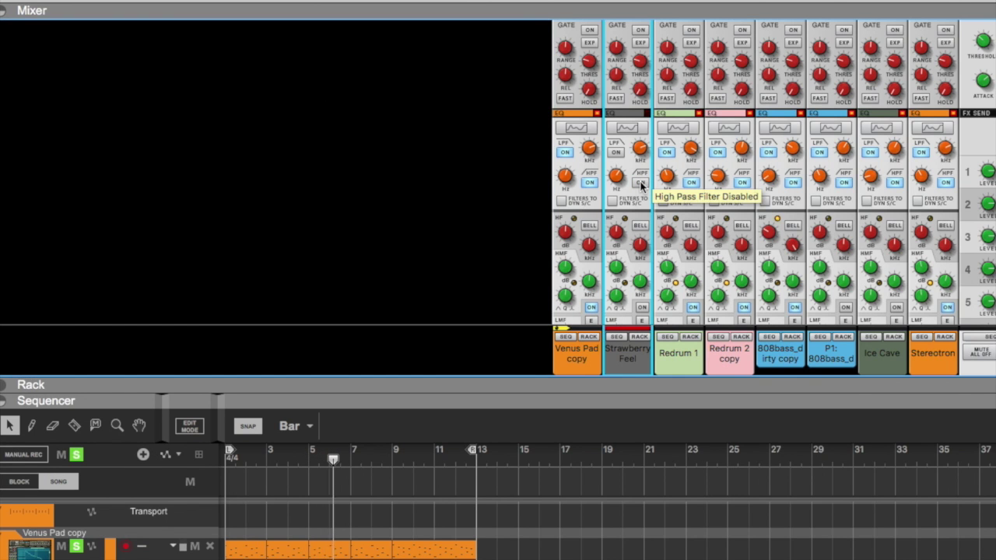
scroll(592, 262, "down", 5)
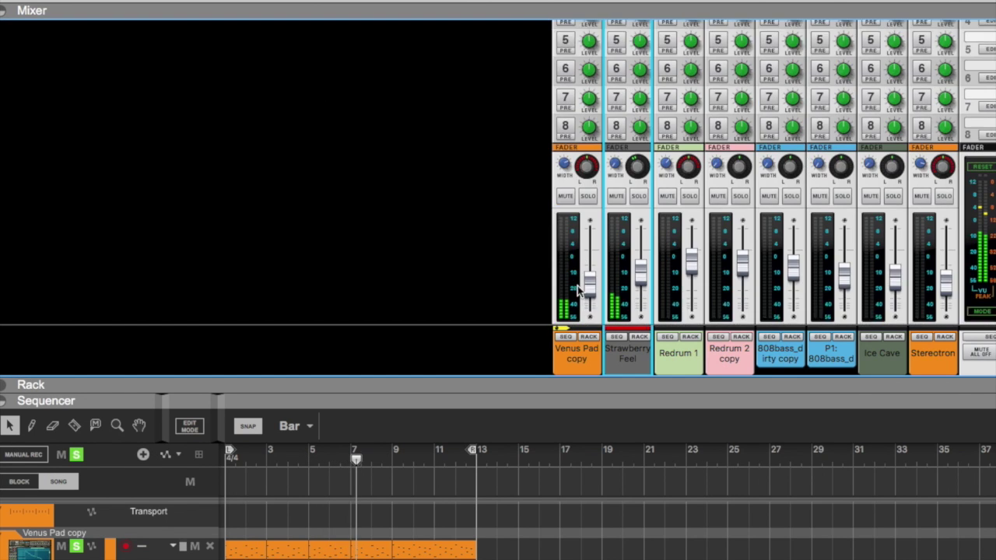
scroll(590, 256, "up", 6)
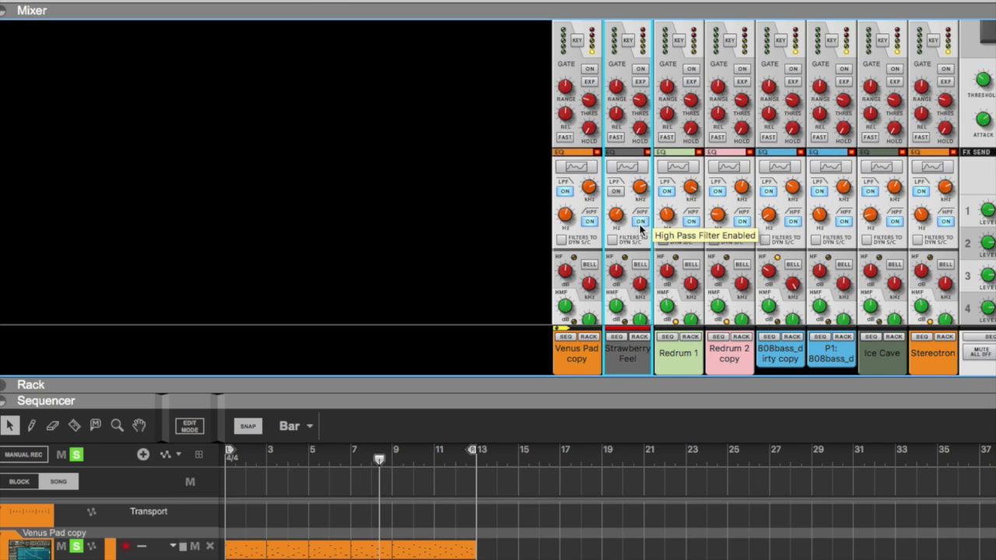
scroll(640, 233, "up", 5)
scroll(640, 246, "up", 5)
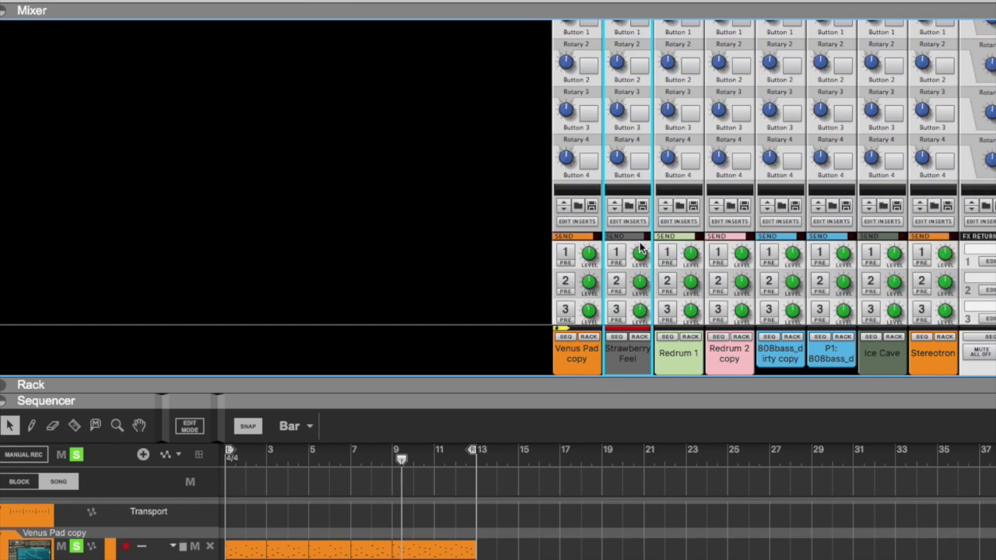
scroll(252, 80, "down", 10)
- Show only the sequencer, clear all solos, return the playback position to bar 1, and solo the Mellotron and Venus Pad again
left_click(8, 6)
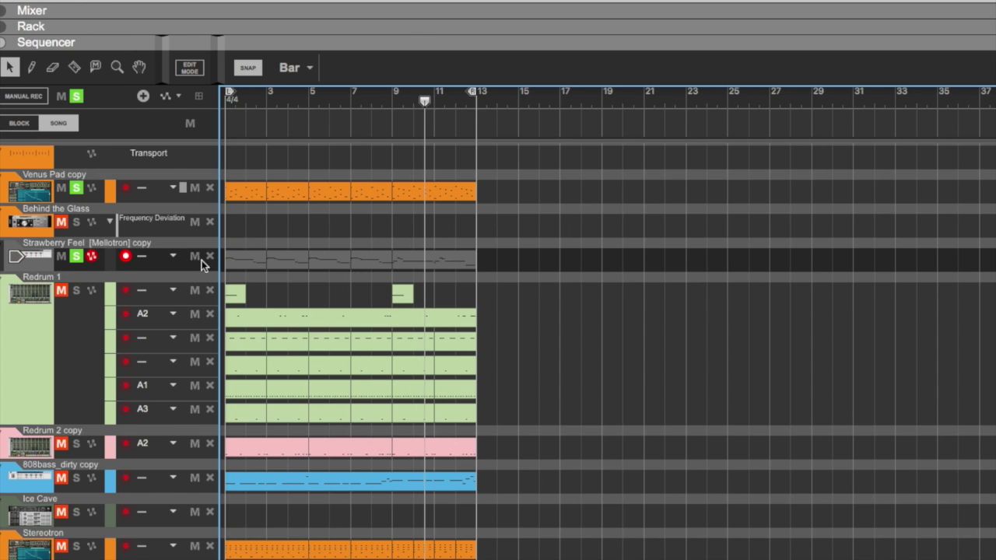
left_click(76, 96)
left_click_drag(431, 101, 225, 101)
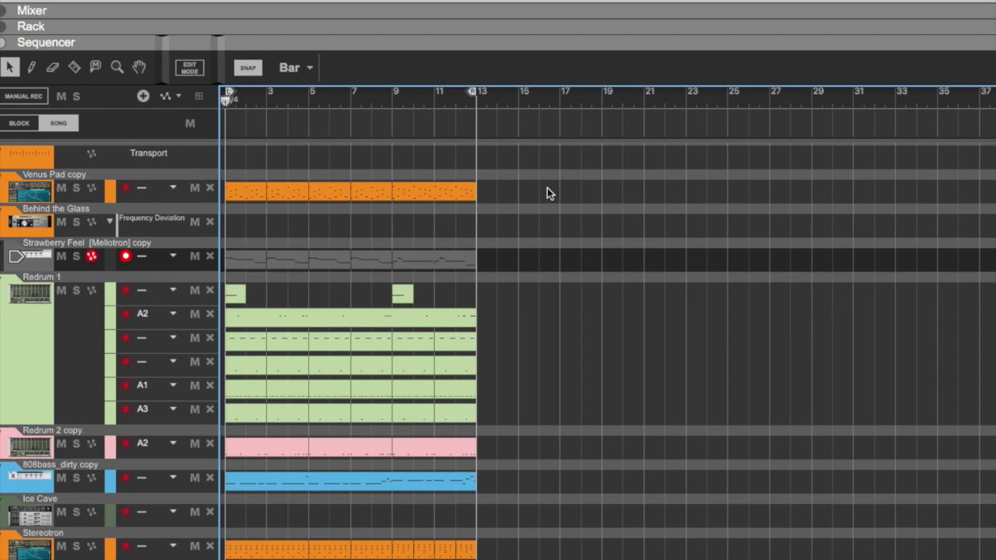
left_click(67, 269)
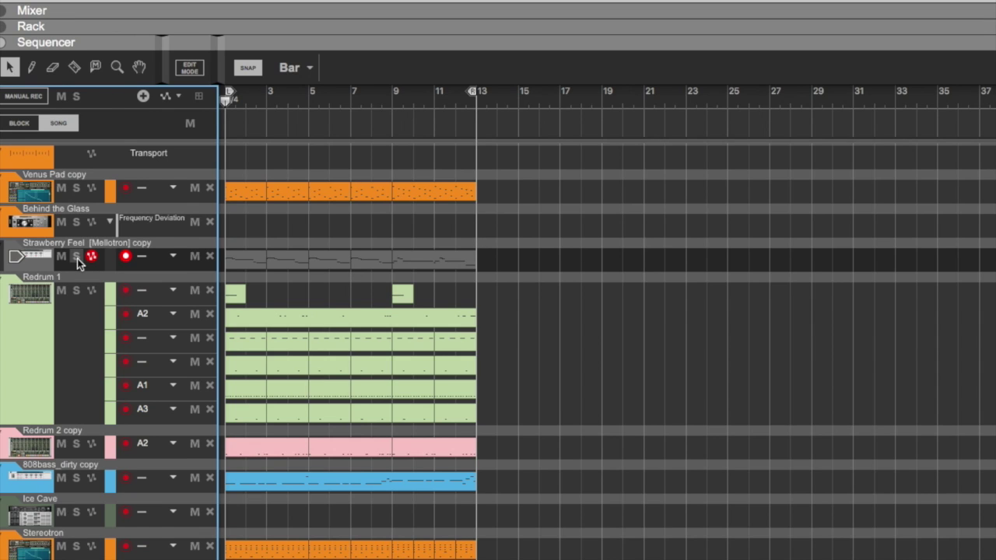
left_click(77, 258)
left_click(76, 187)
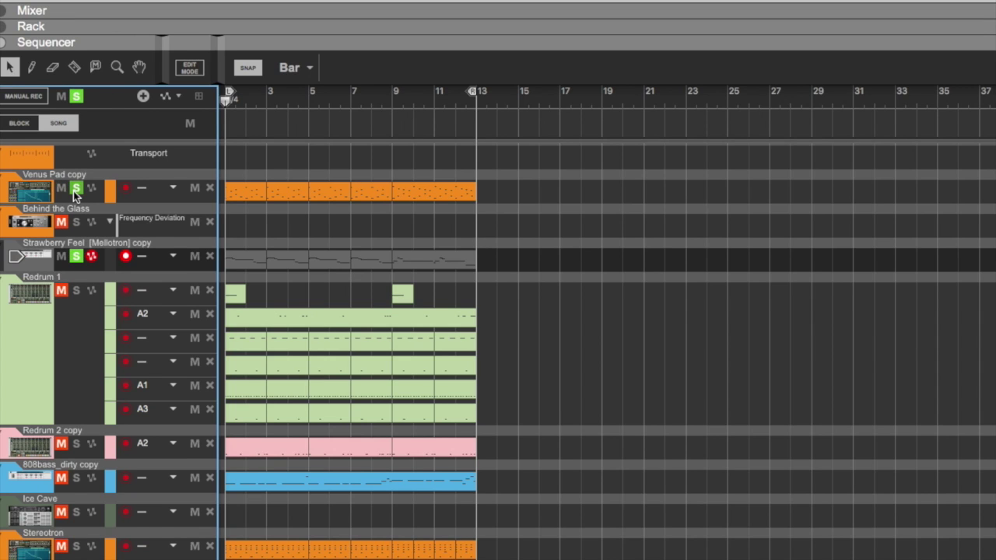
- Move the Stereotron track directly below the Strawberry Feel Mellotron track, above Redrum 1
left_click(61, 353)
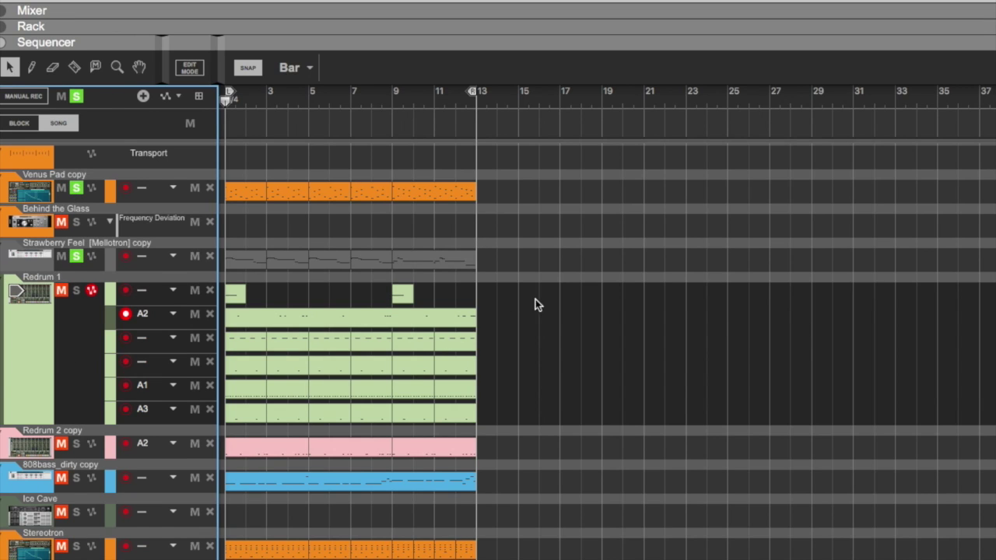
left_click_drag(505, 251, 254, 197)
left_click(598, 215)
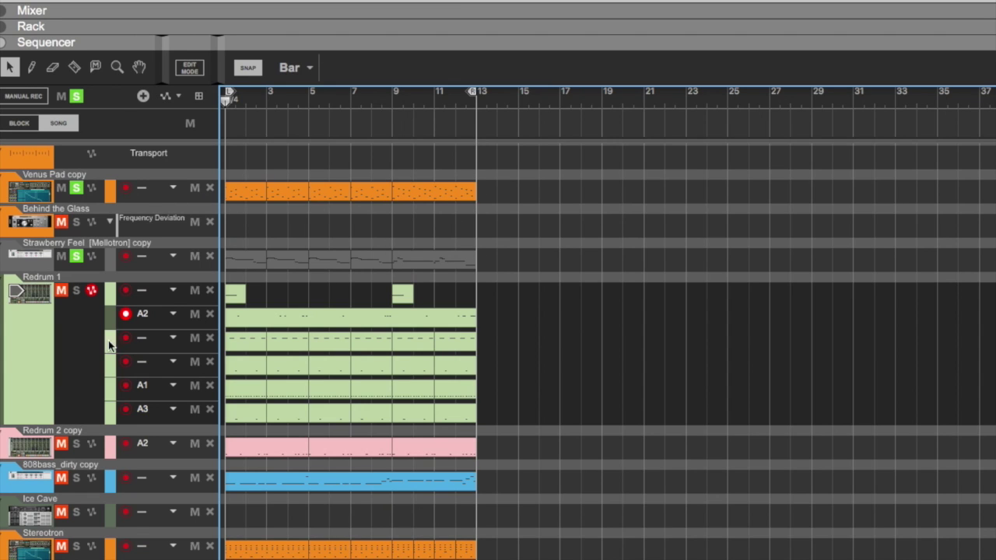
left_click(75, 554)
left_click_drag(11, 551, 18, 278)
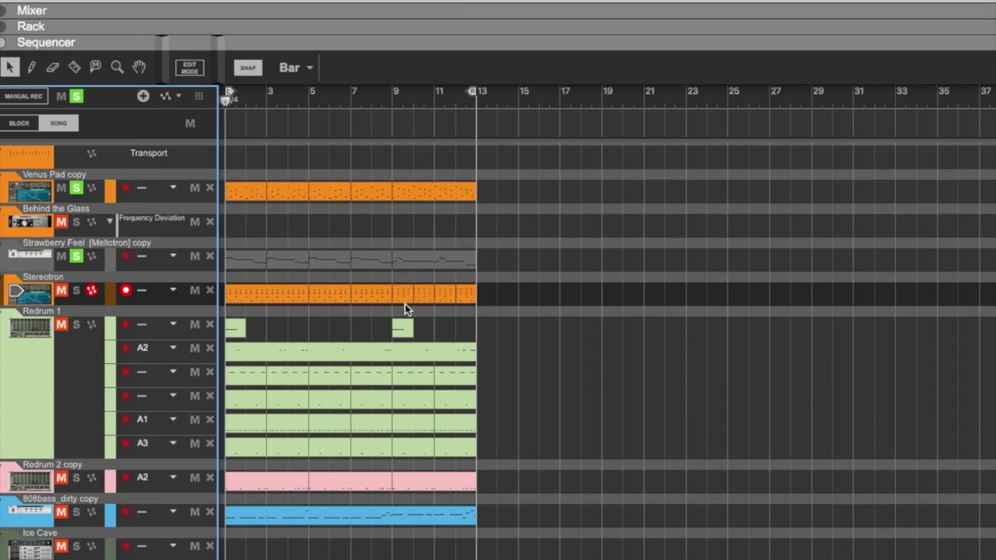
- Solo the Stereotron track and unsolo the Strawberry Feel Mellotron and Venus Pad tracks
left_click(77, 291)
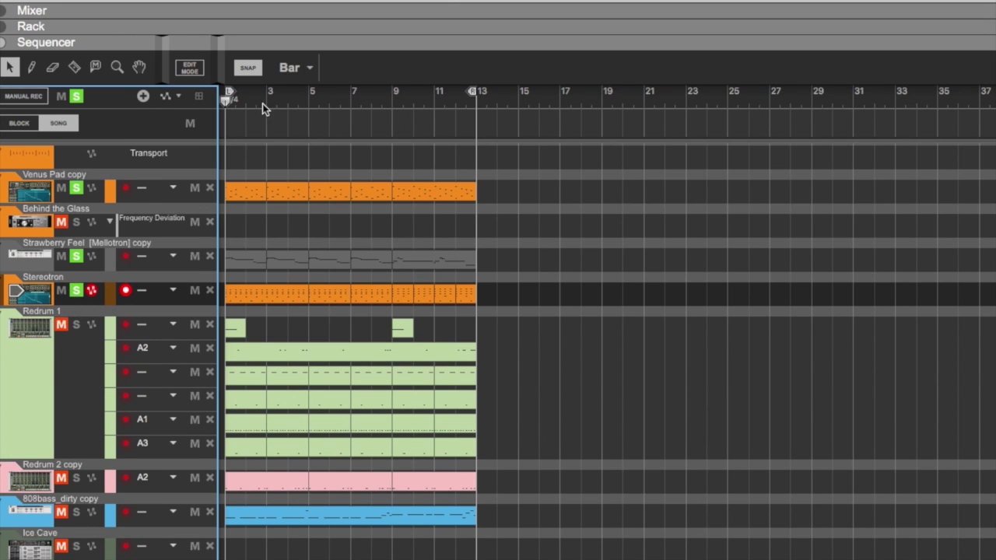
left_click(77, 257)
left_click(76, 188)
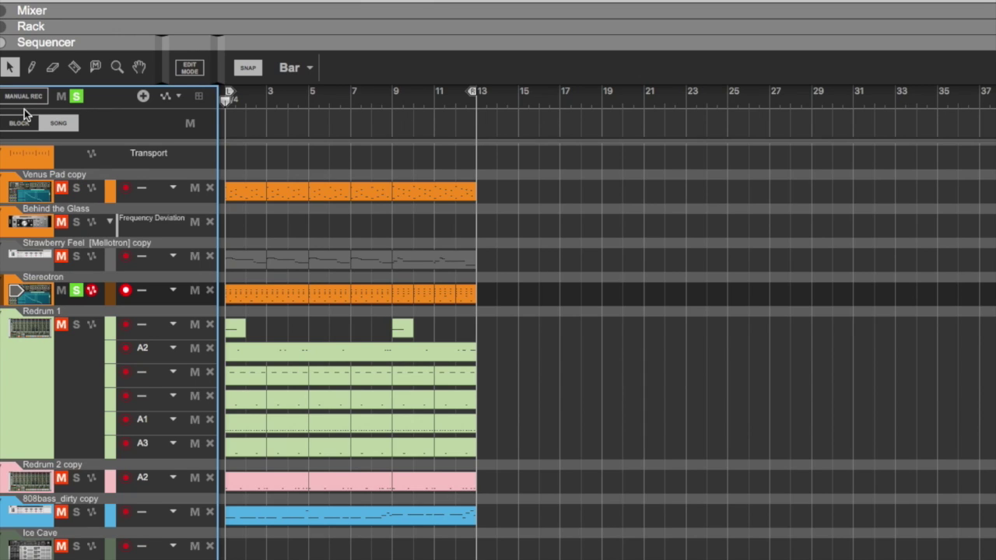
- Show the Stereotron NN-XT sampler in the rack and play the soloed track from bar 1
left_click(19, 122)
left_click(3, 26)
scroll(312, 204, "up", 1)
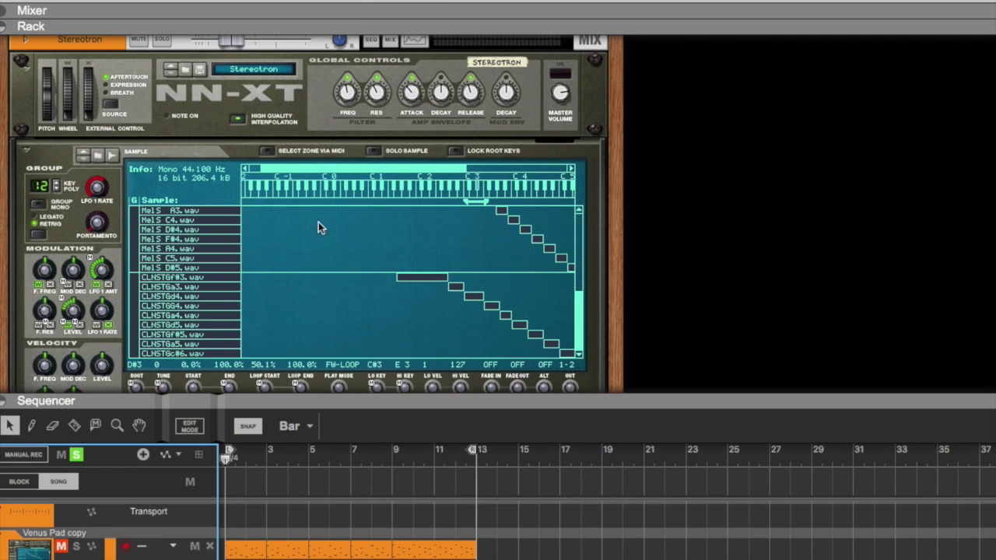
left_click_drag(246, 465, 198, 463)
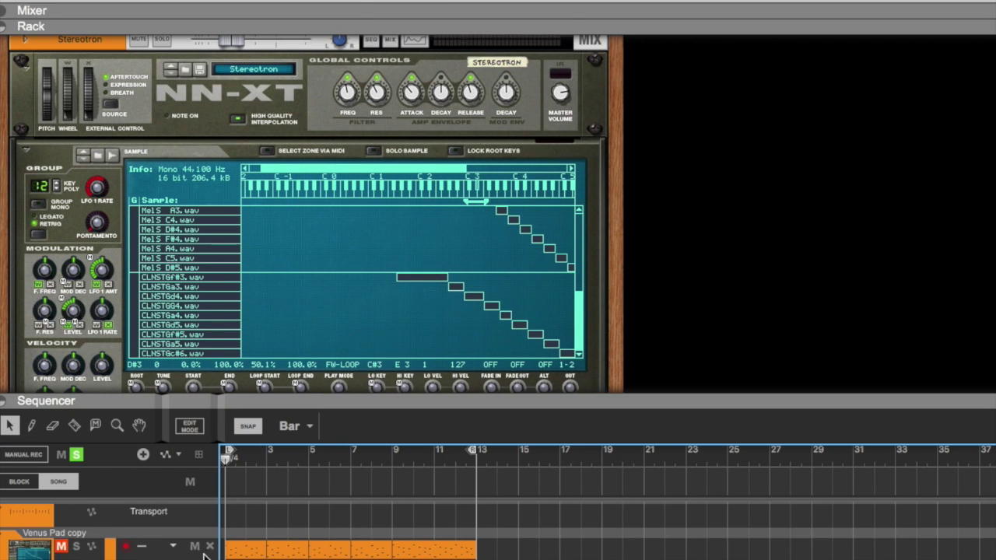
key("space")
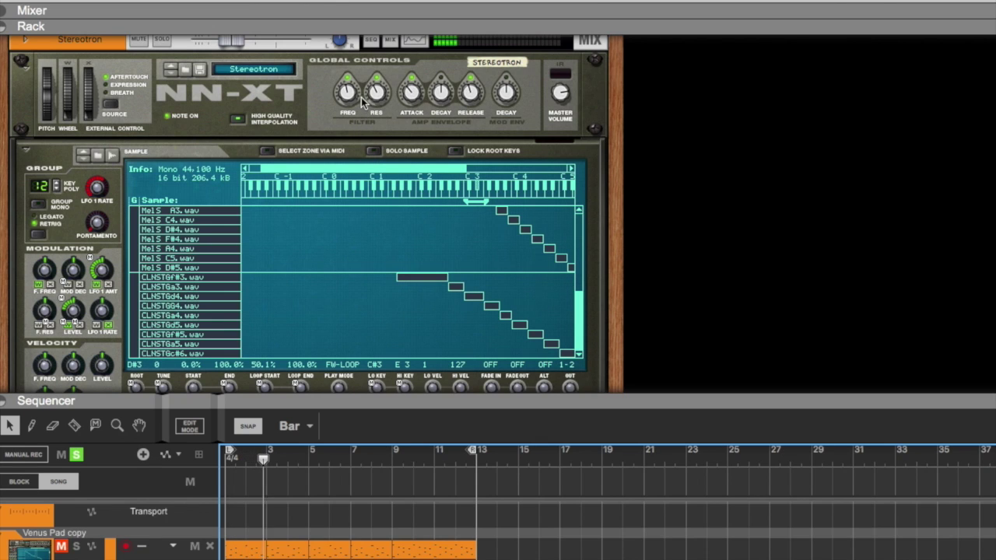
- Examine the filter frequency and amp envelope attack in the Stereotron NN-XT's global controls
mouse_move(354, 92)
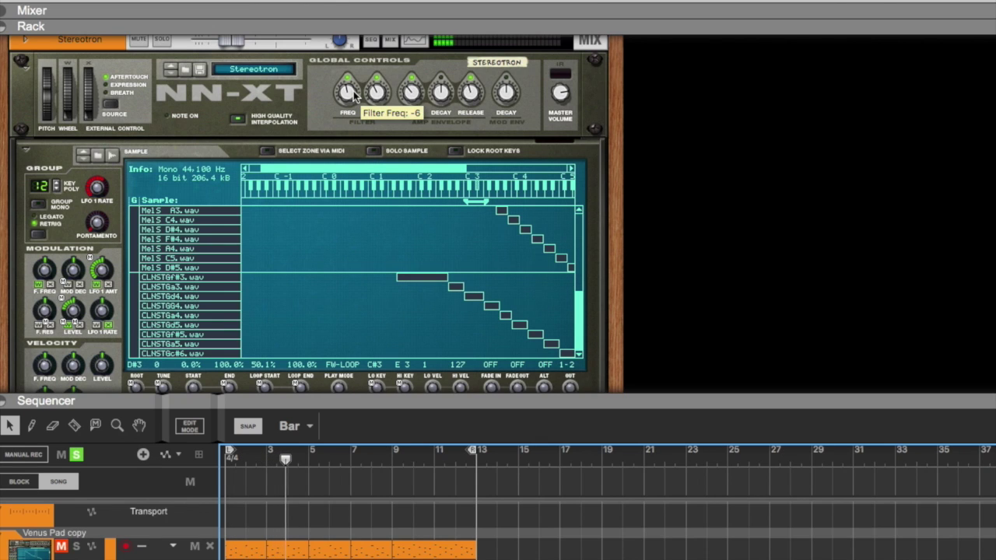
mouse_move(410, 93)
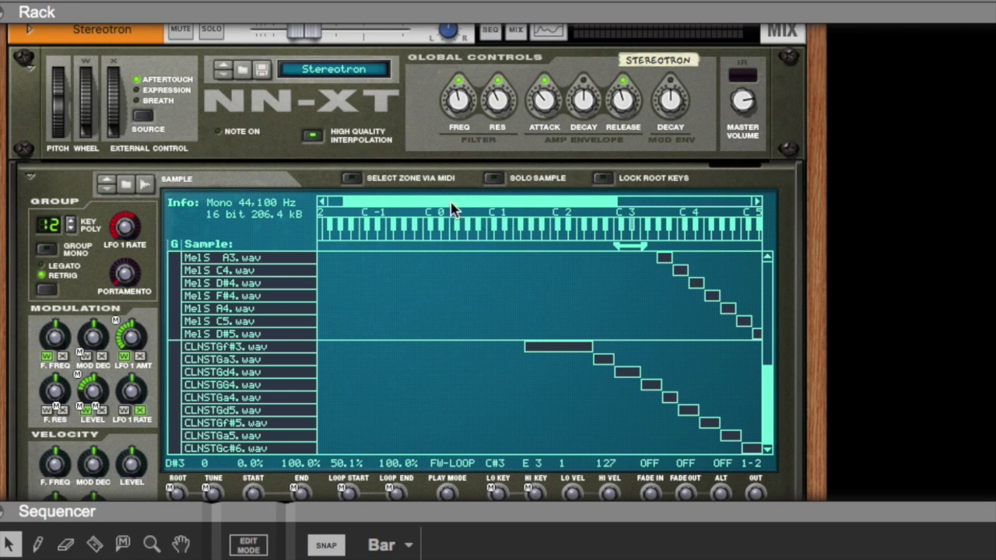
left_click(464, 102)
left_click_drag(466, 99, 551, 75)
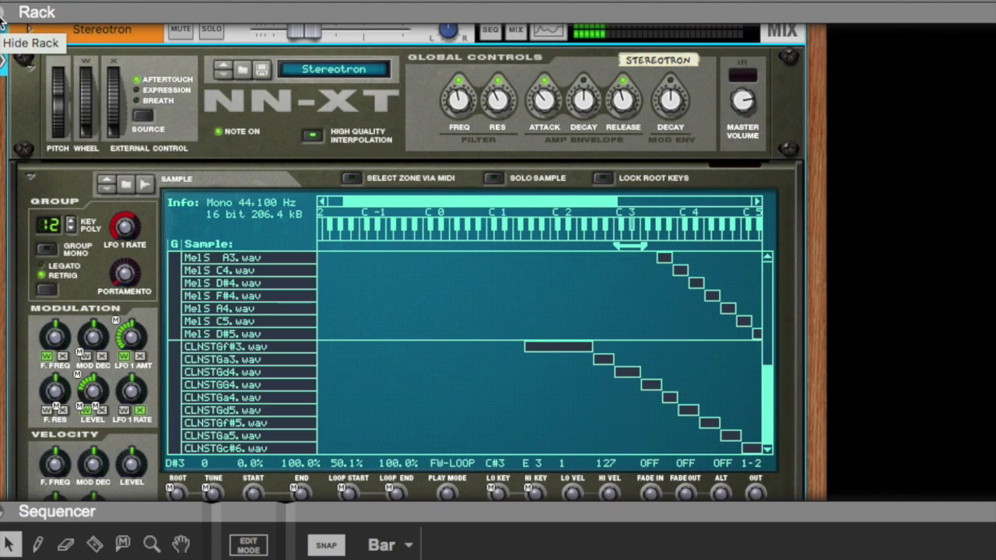
- Show the mixer instead of the rack and examine the Stereotron channel's fader, equalizer bands and low-pass and high-pass filters
left_click(0, 17)
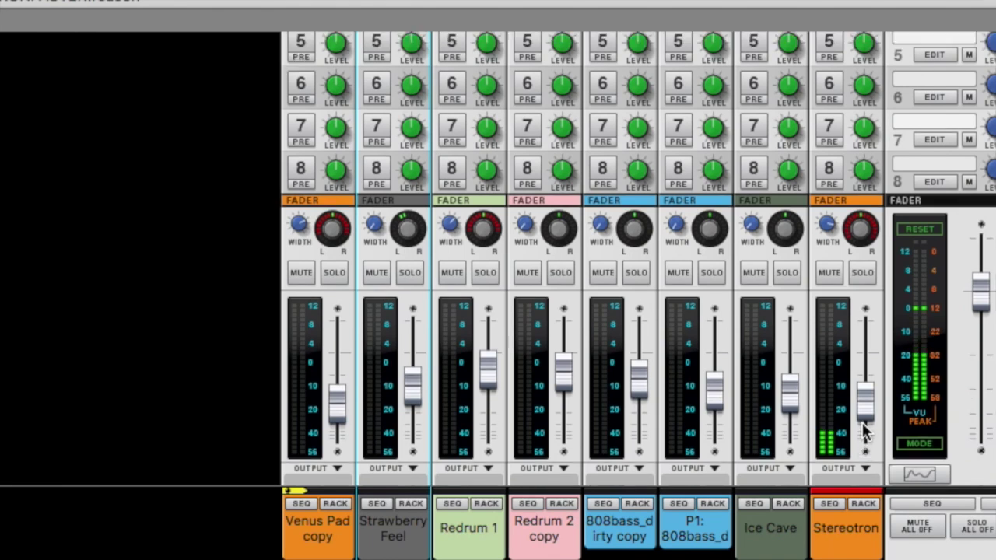
scroll(863, 422, "up", 15)
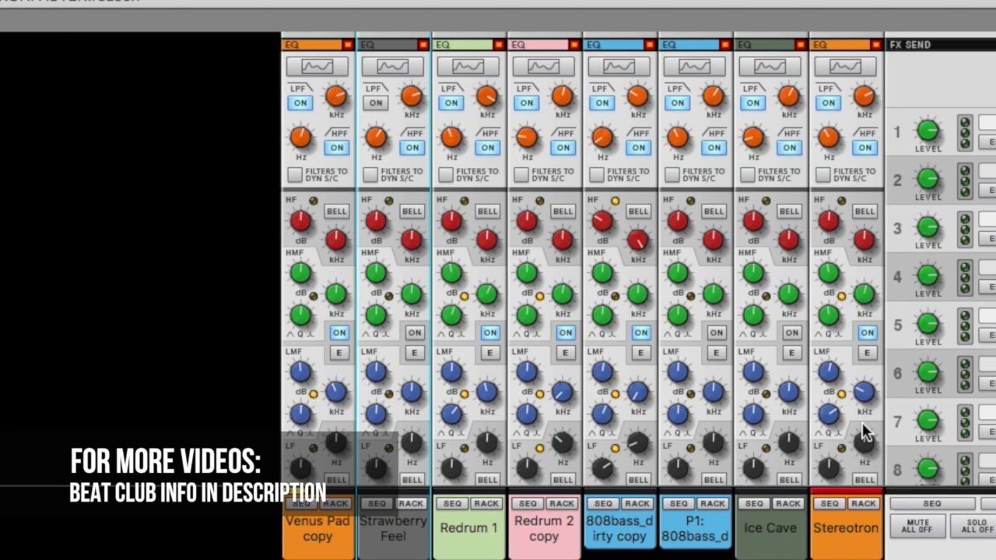
scroll(861, 424, "down", 1)
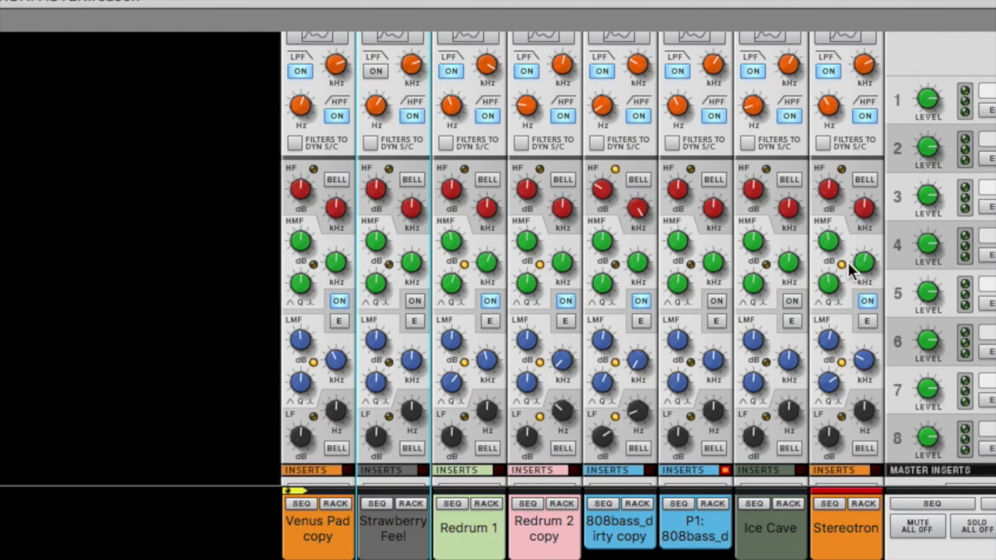
scroll(865, 267, "up", 3)
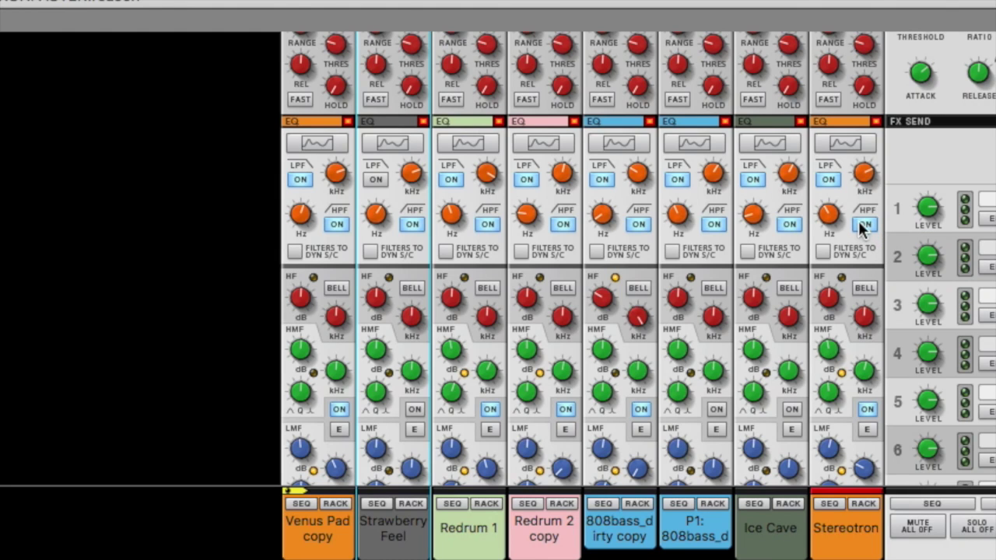
- Compare the Stereotron channel with its high-pass and low-pass filters bypassed and re-enabled
left_click(860, 224)
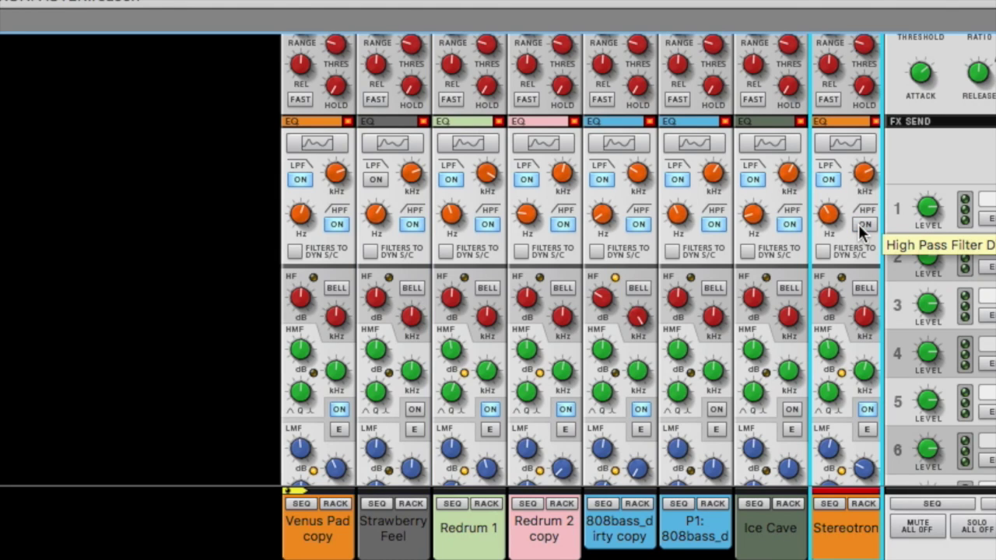
left_click(859, 224)
left_click(828, 182)
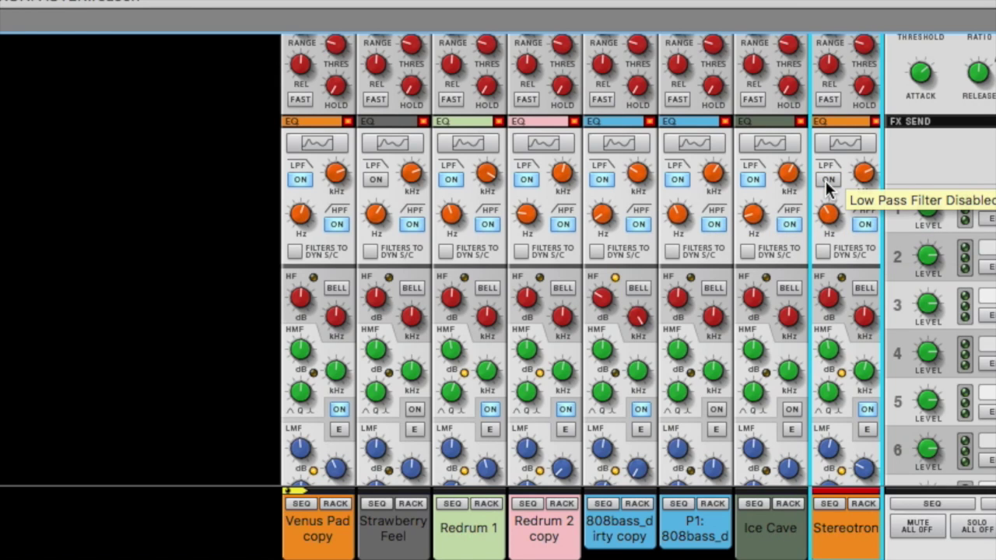
left_click(827, 182)
left_click(826, 182)
left_click(826, 182)
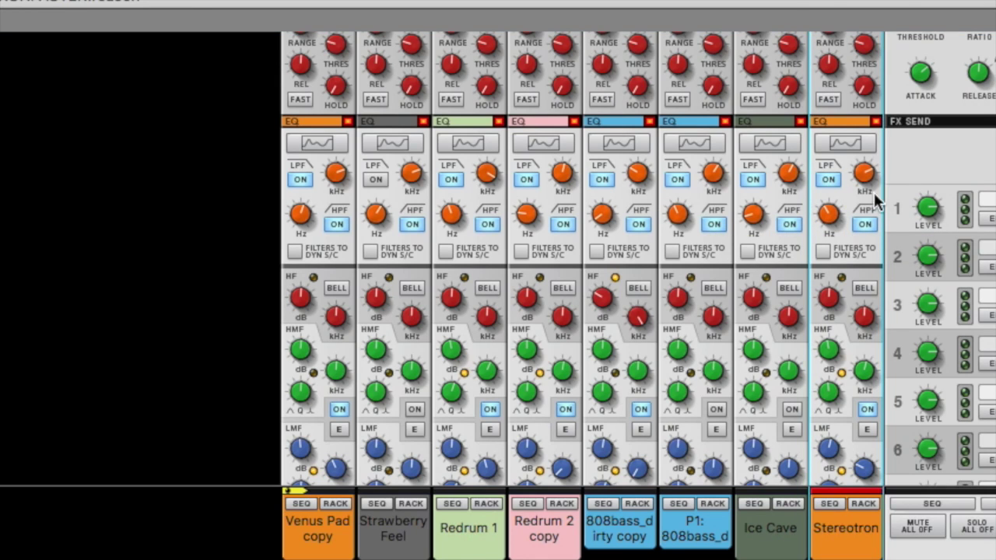
left_click(829, 182)
scroll(597, 350, "down", 5)
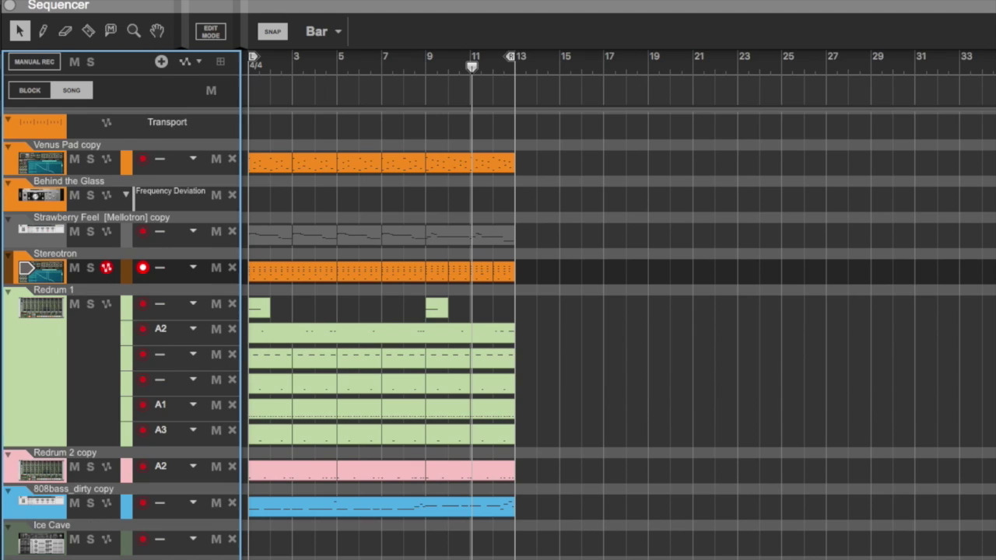
- Select the Redrum 1 track in the sequencer and solo it
left_click(92, 380)
left_click(91, 303)
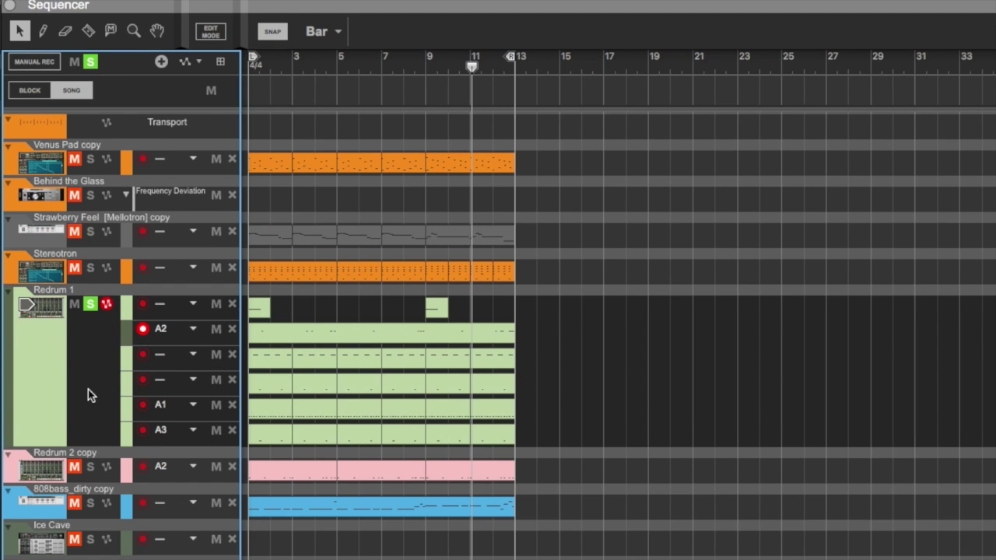
left_click(94, 478)
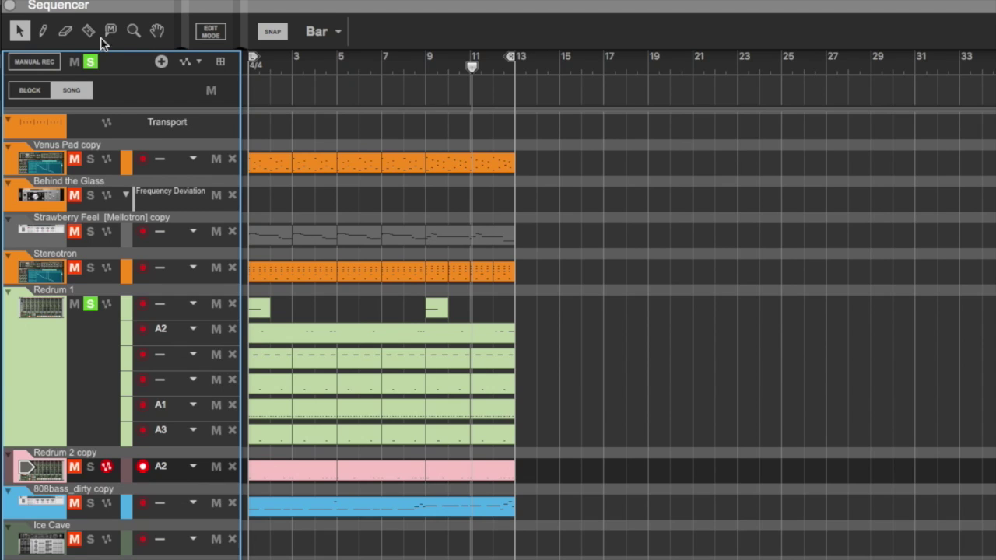
- Show the Redrum 1 drum machine in the rack and play the soloed track briefly
left_click(9, 5)
key("space")
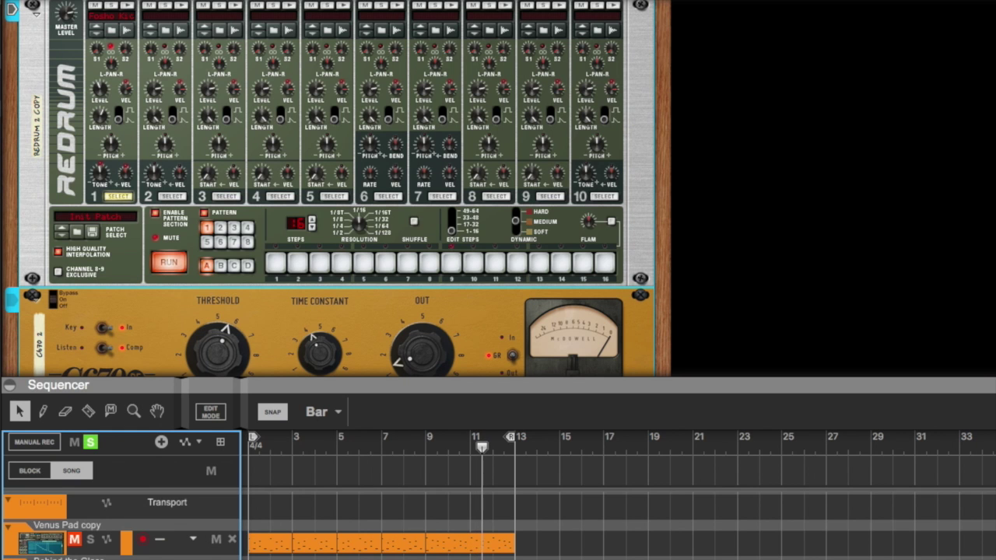
key("Up")
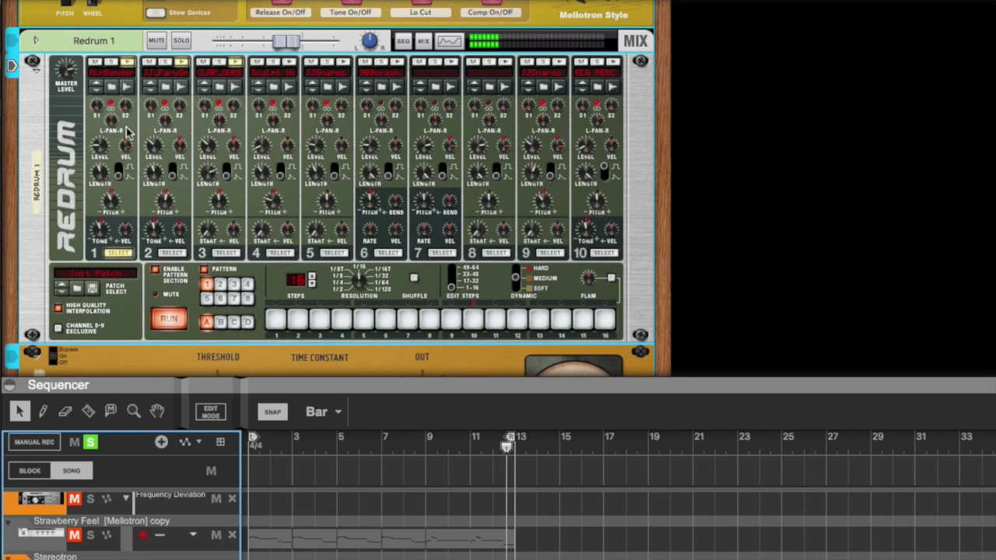
key("space")
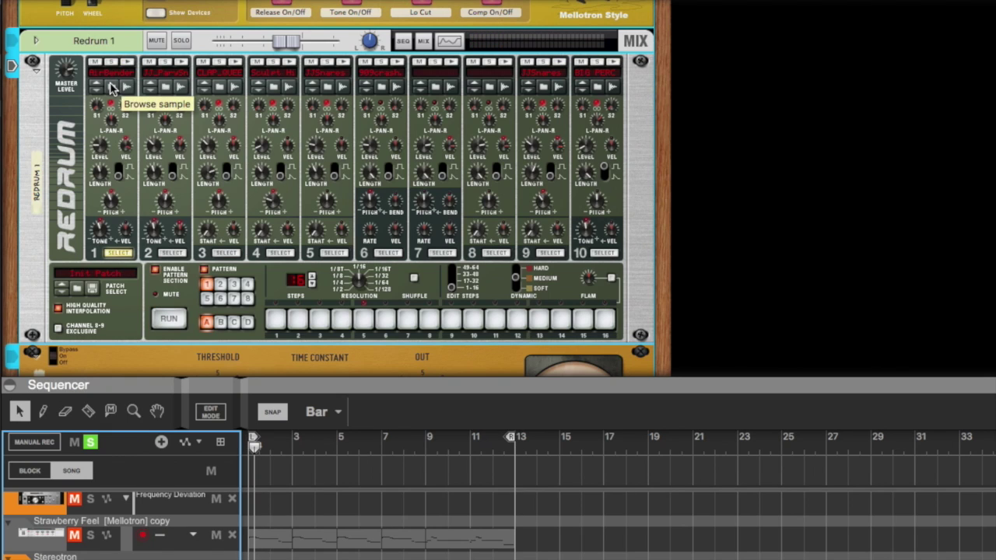
- Trigger the AirBender sample on Redrum 1's drum 1, target it for sample browsing and examine its level, pitch and tone
left_click(127, 61)
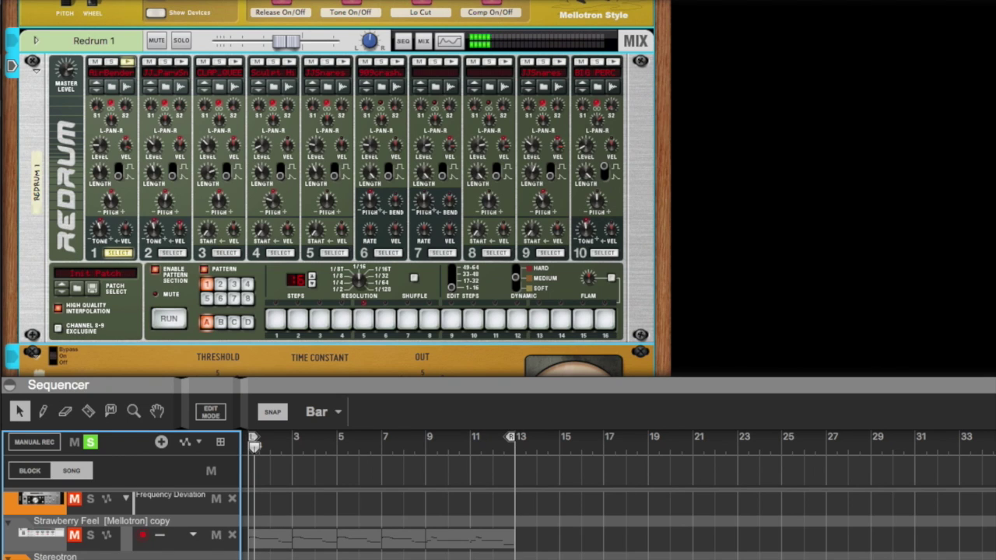
left_click(111, 86)
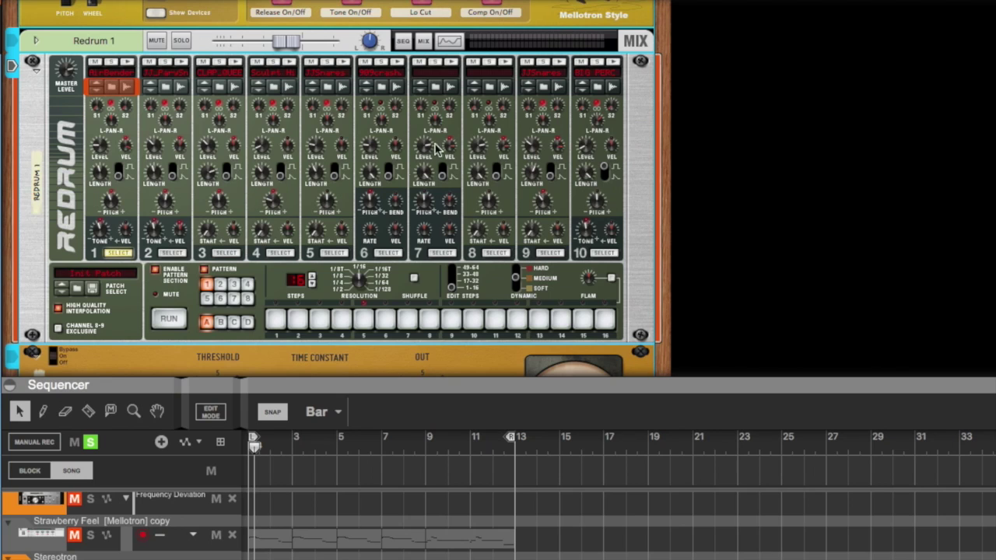
left_click(130, 64)
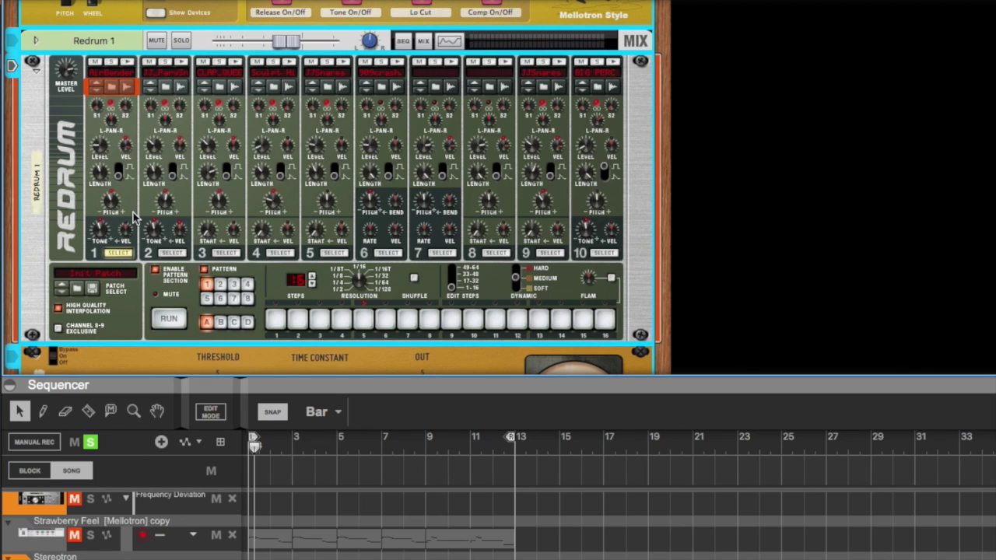
mouse_move(109, 148)
mouse_move(113, 207)
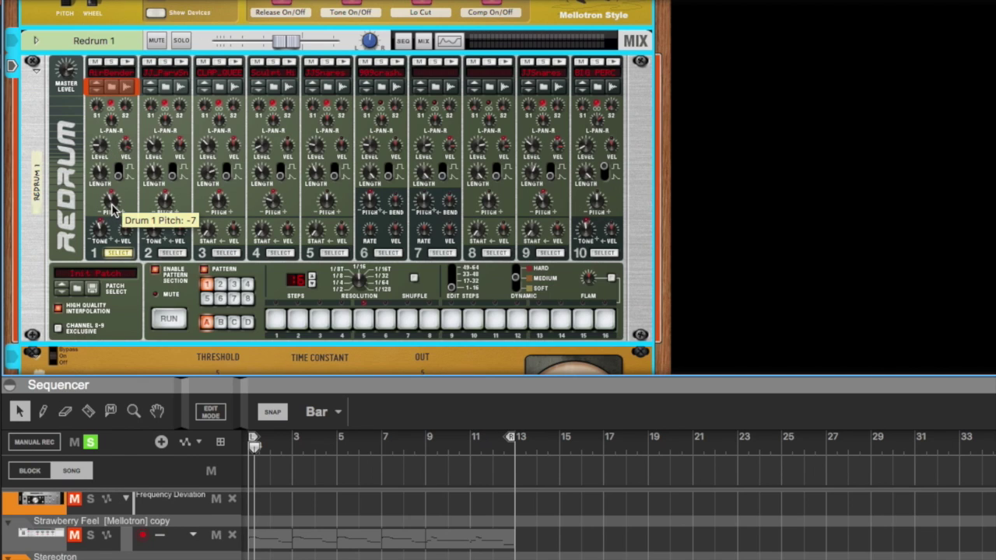
mouse_move(103, 231)
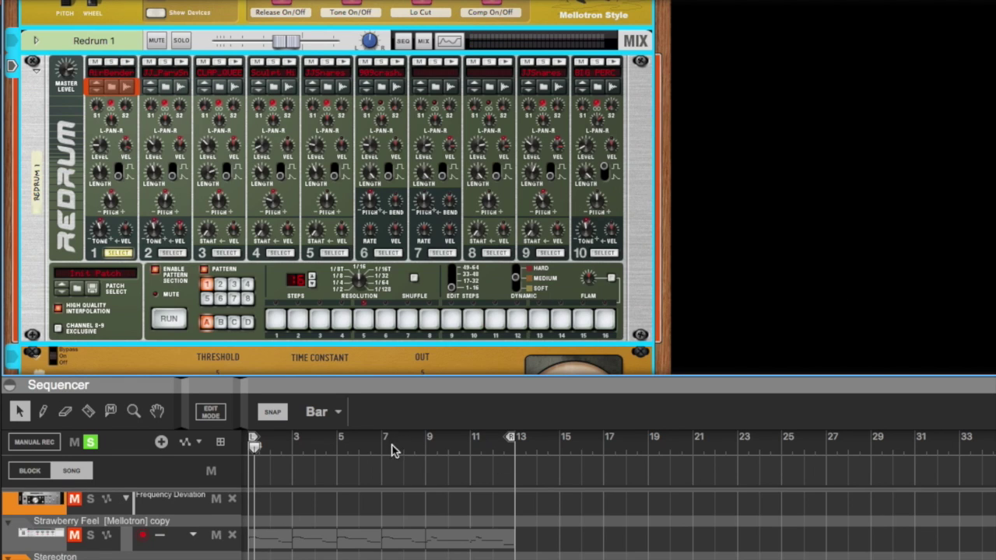
- Return the song position to the start of bar 1
scroll(498, 525, "up", 5)
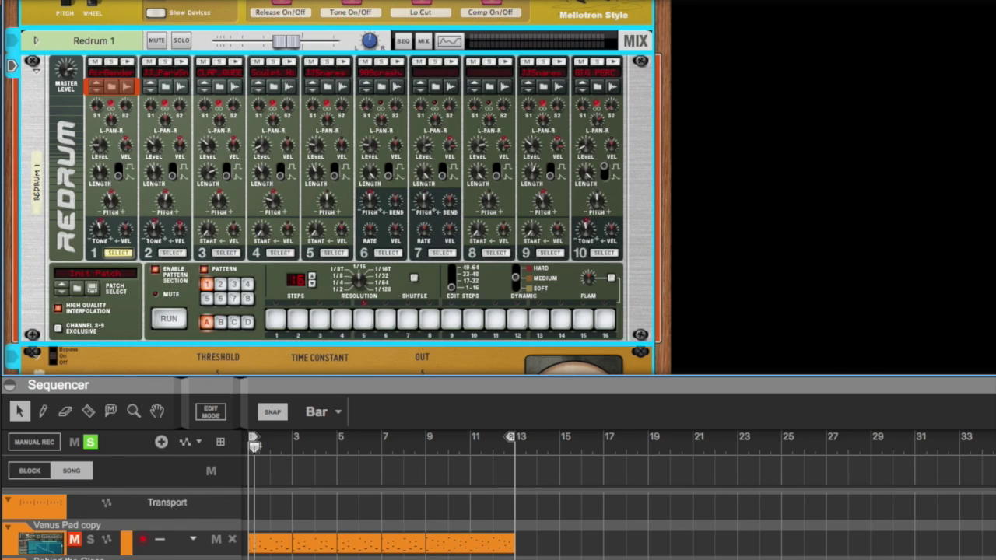
scroll(498, 526, "down", 3)
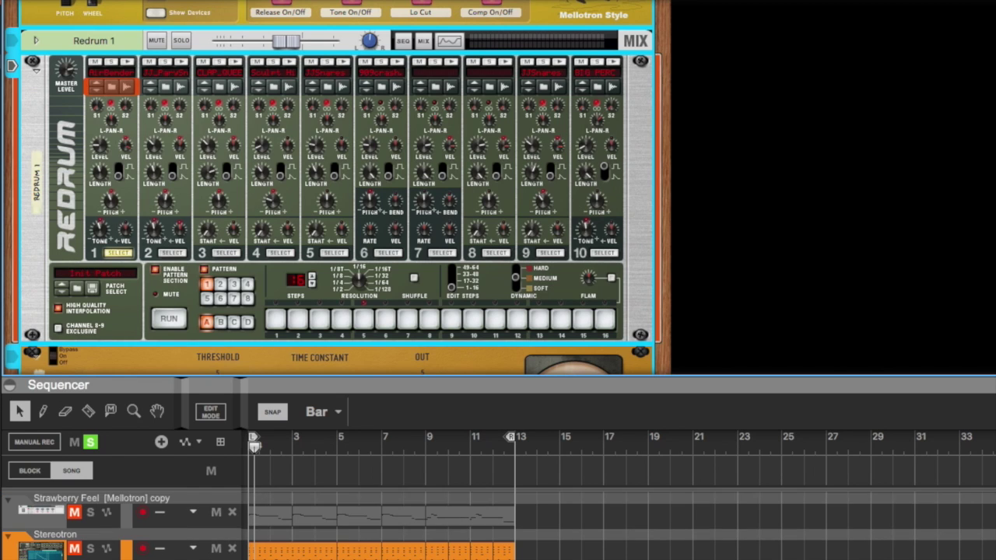
scroll(498, 526, "down", 1)
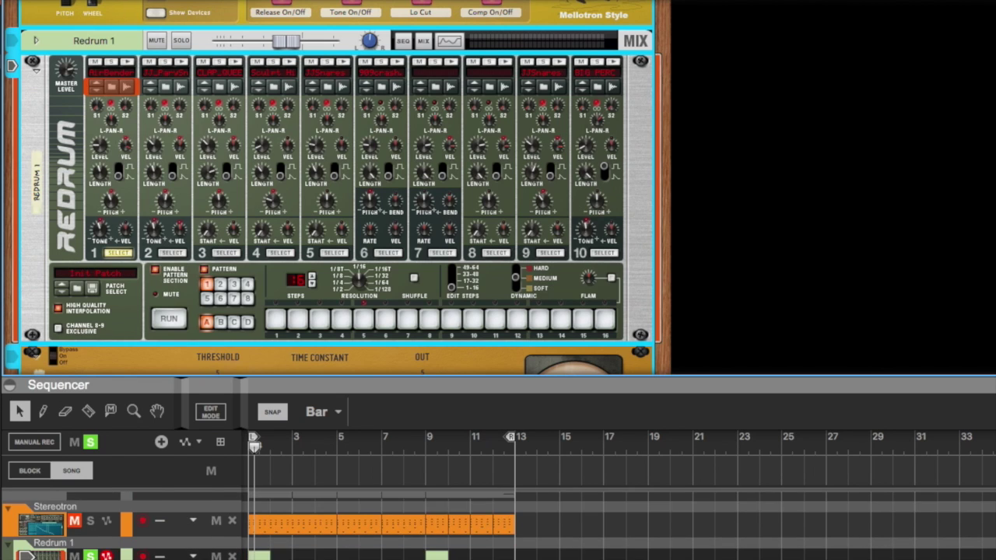
scroll(499, 526, "up", 1)
left_click(382, 453)
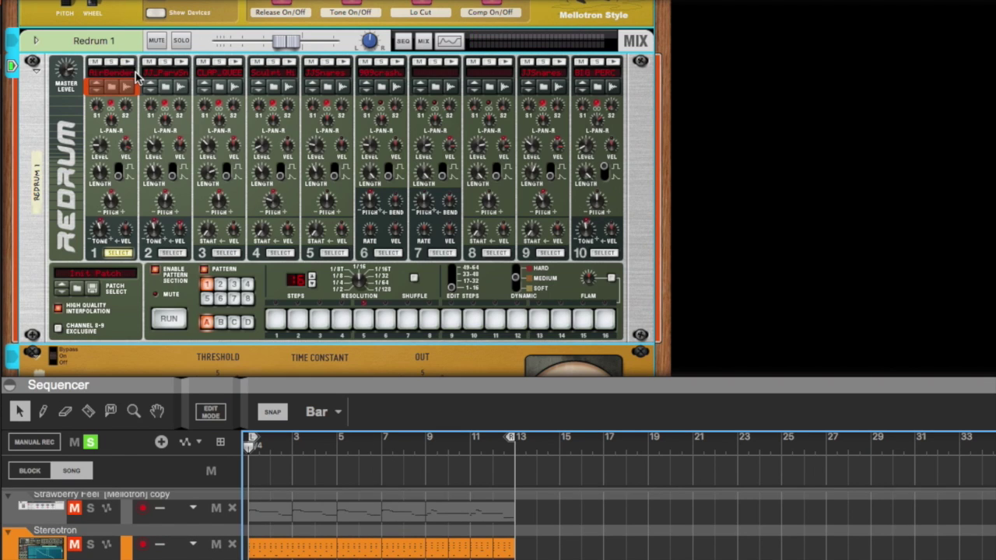
- Trigger Redrum 1's drum 1 and drum 2 samples and target drum 6's 909 crash for sample browsing
left_click(129, 62)
left_click(181, 62)
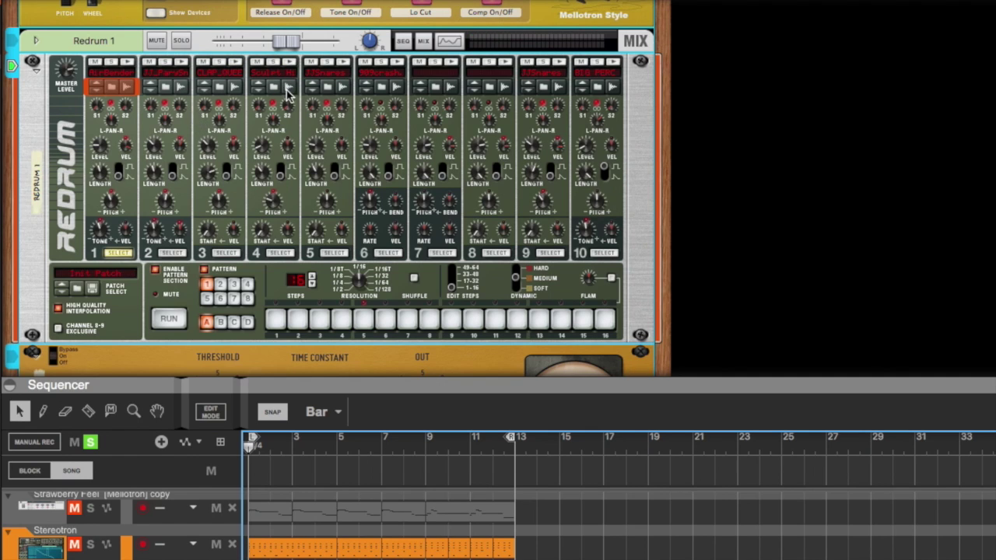
left_click(385, 88)
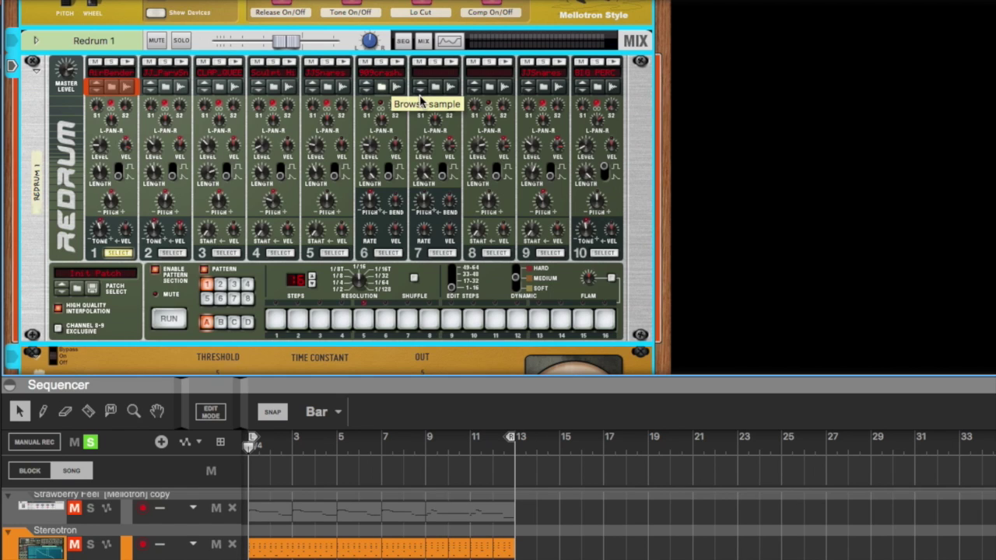
left_click(381, 86)
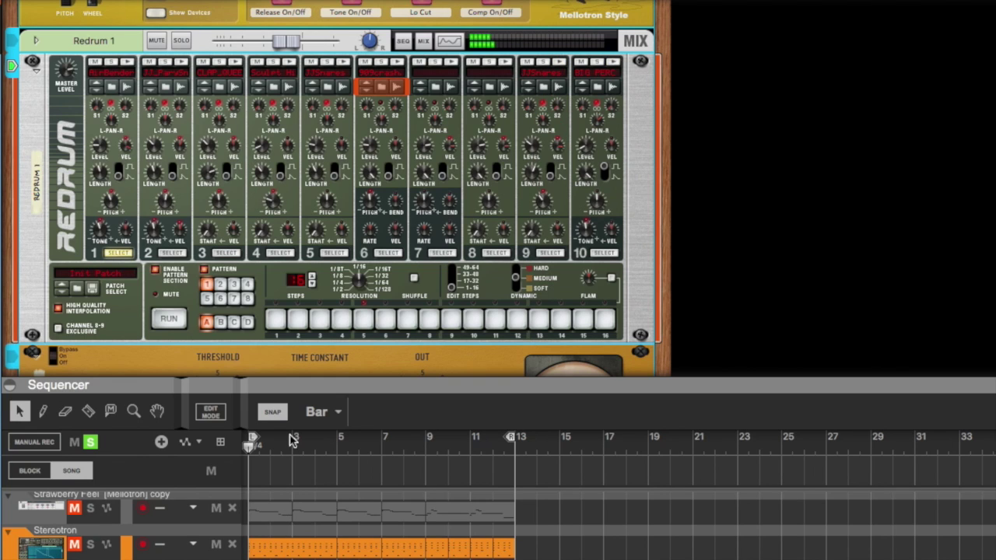
- Play the soloed Redrum 1 track, stop it and move the song position back to bar 1
key("space")
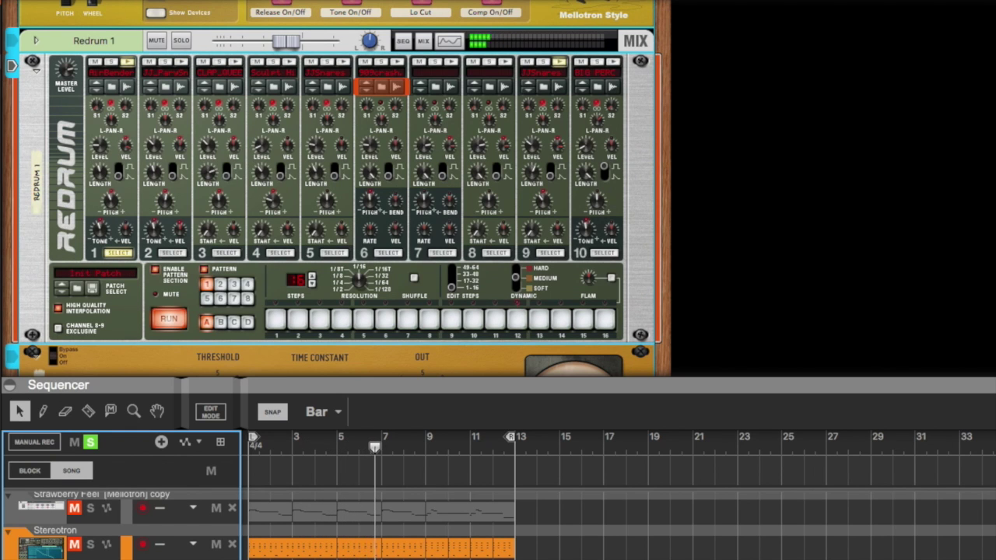
key("space")
left_click_drag(340, 443, 246, 444)
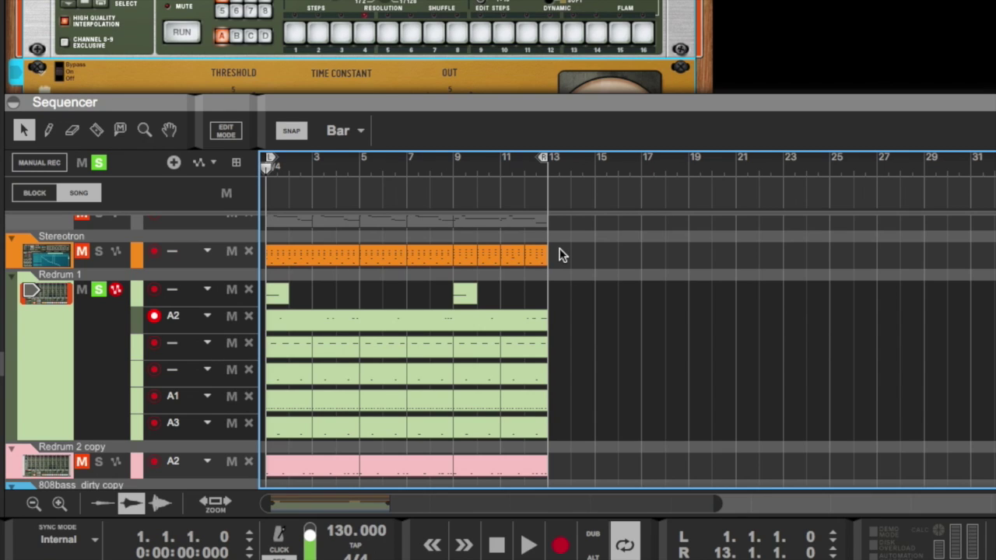
- Select Redrum 1's A3 note lane, show the ReGroove Mixer and examine channel A1's slide, shuffle and pre-align settings
left_click(81, 354)
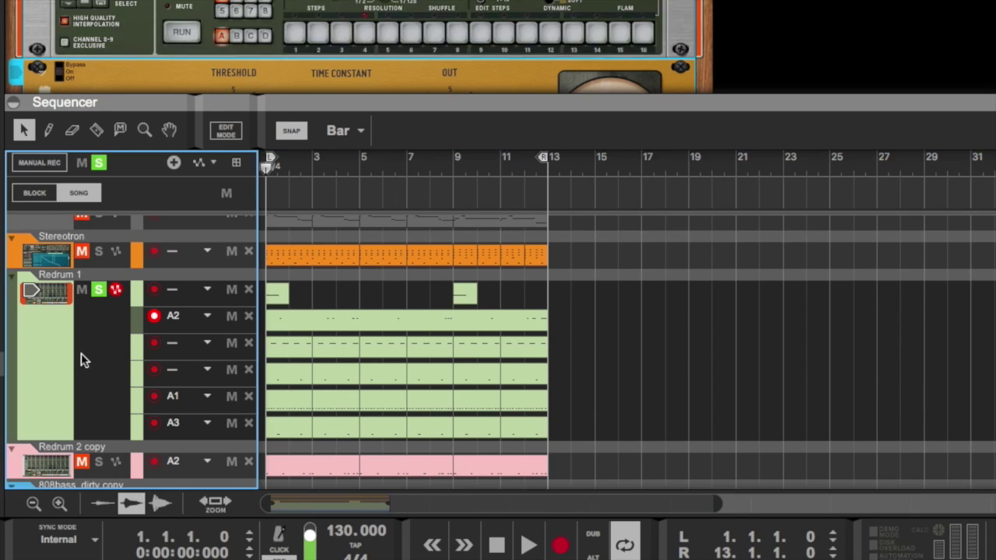
left_click(140, 433)
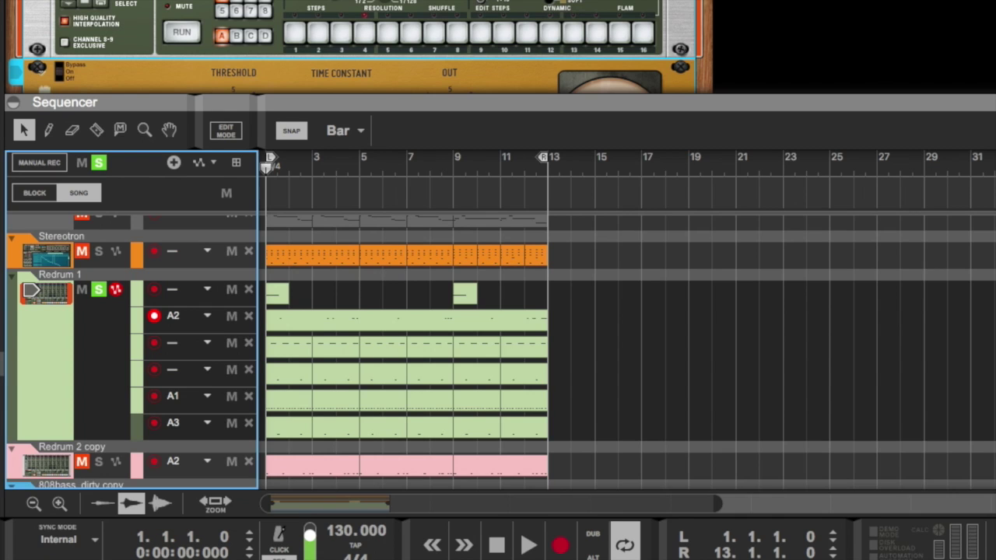
key("ctrl+9")
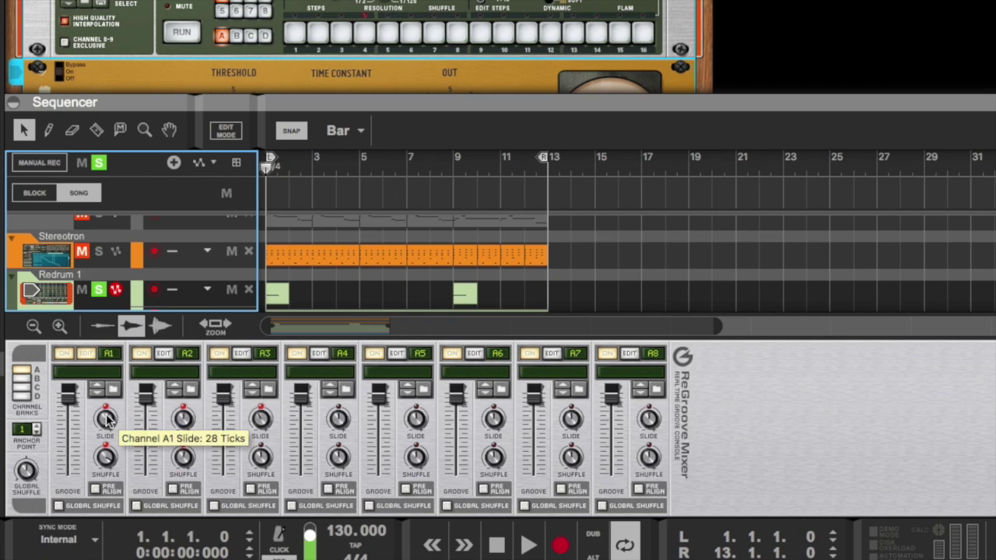
scroll(99, 274, "down", 5)
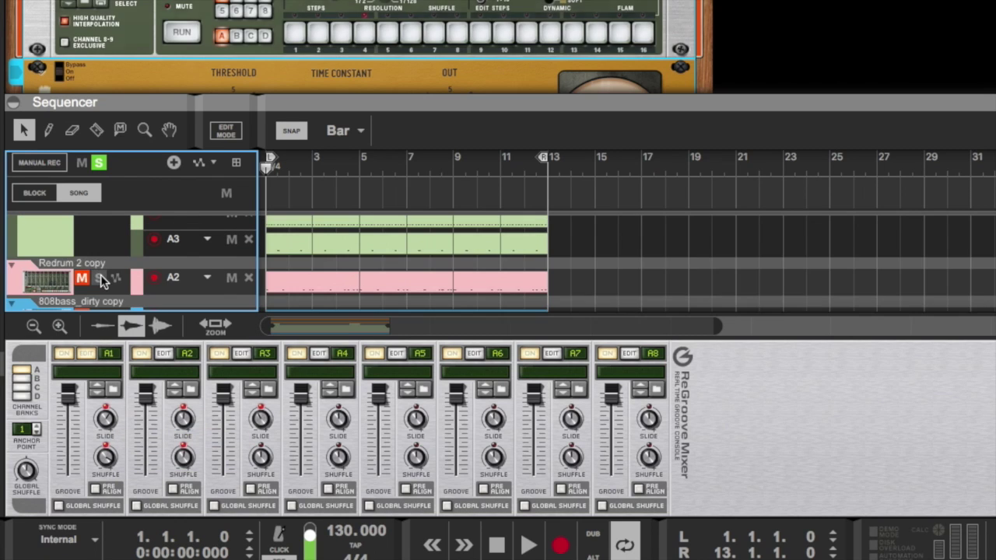
scroll(101, 275, "up", 1)
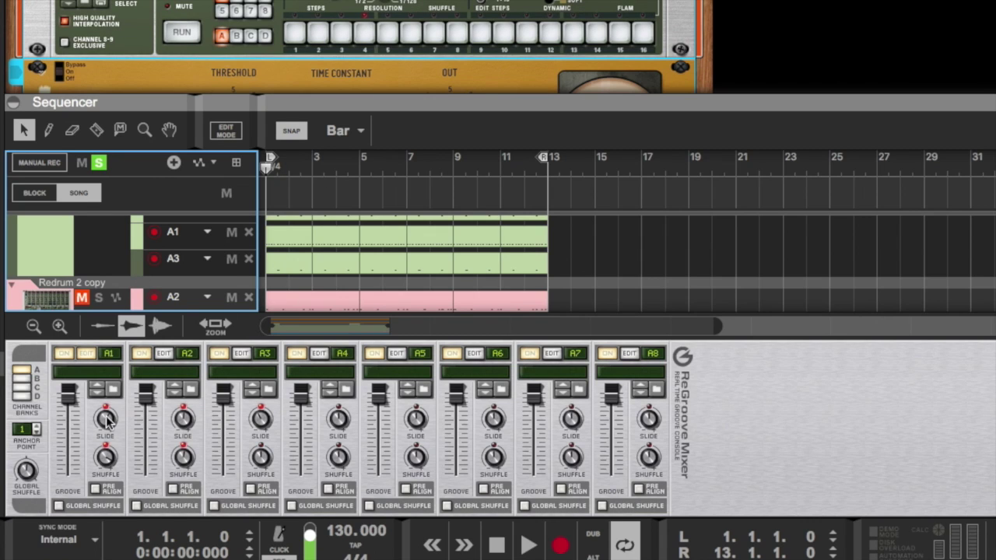
mouse_move(107, 420)
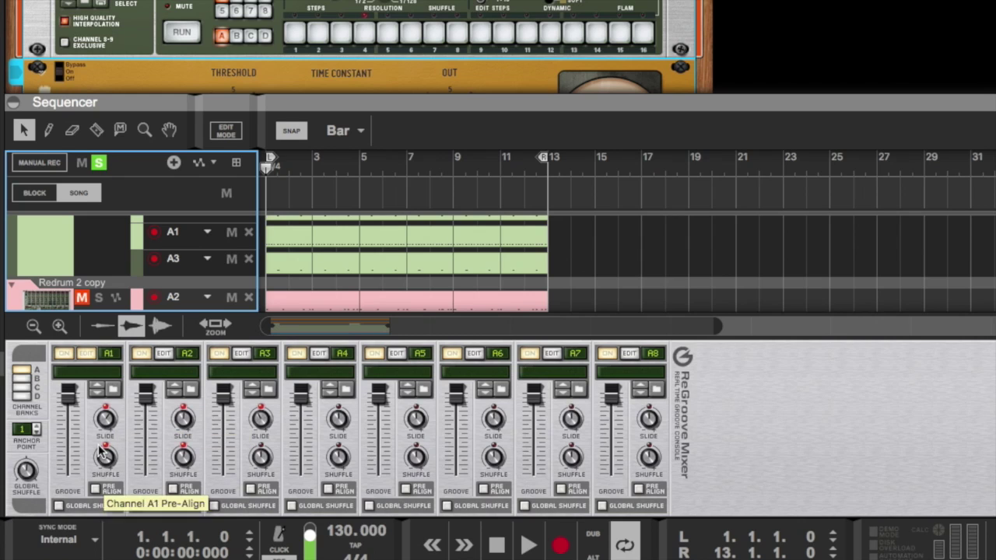
- Open the first clip of Redrum 1's A1 lane in the note editor and select that lane
double_click(292, 244)
left_click(297, 269)
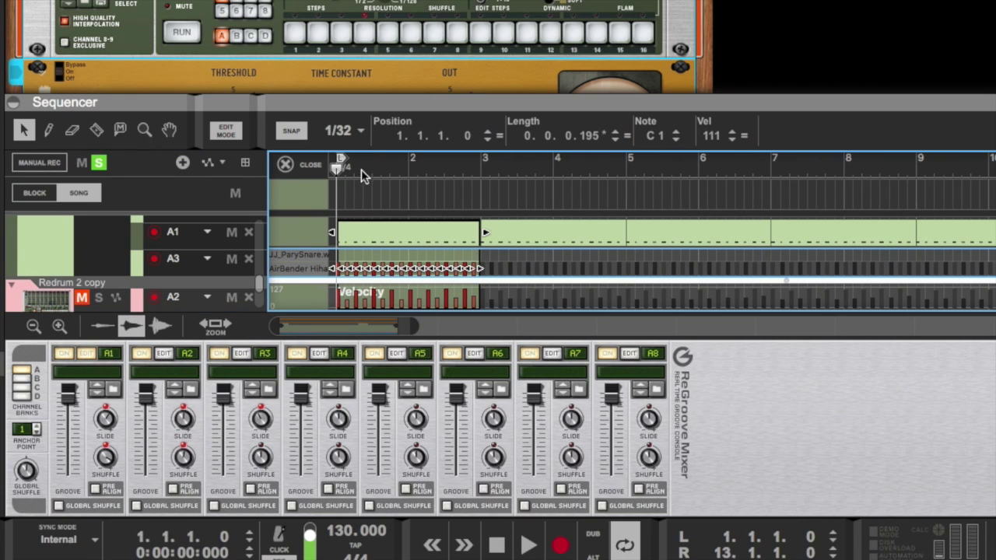
left_click(110, 236)
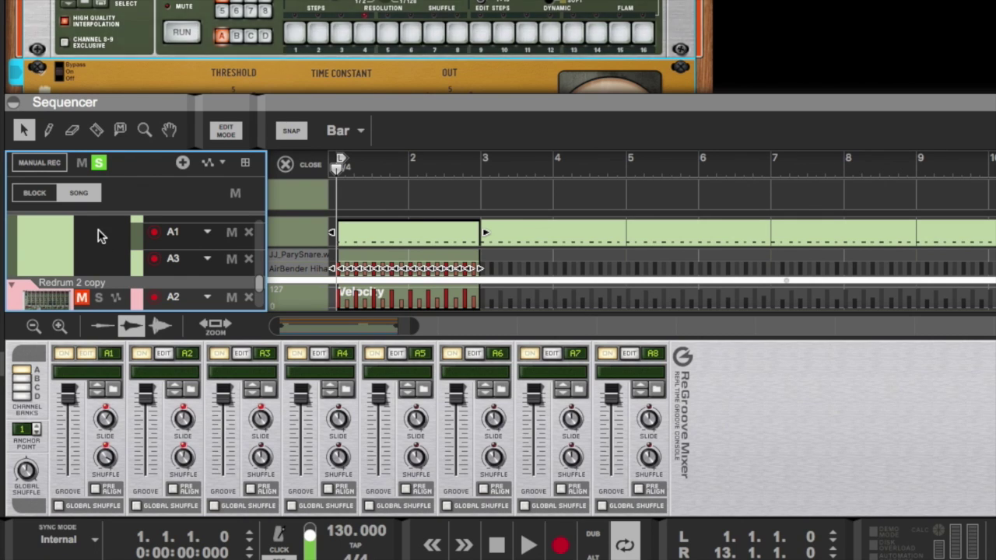
- Play the soloed Redrum 1 drums twice from bar 1 and switch the note view to the A3 lane
key("space")
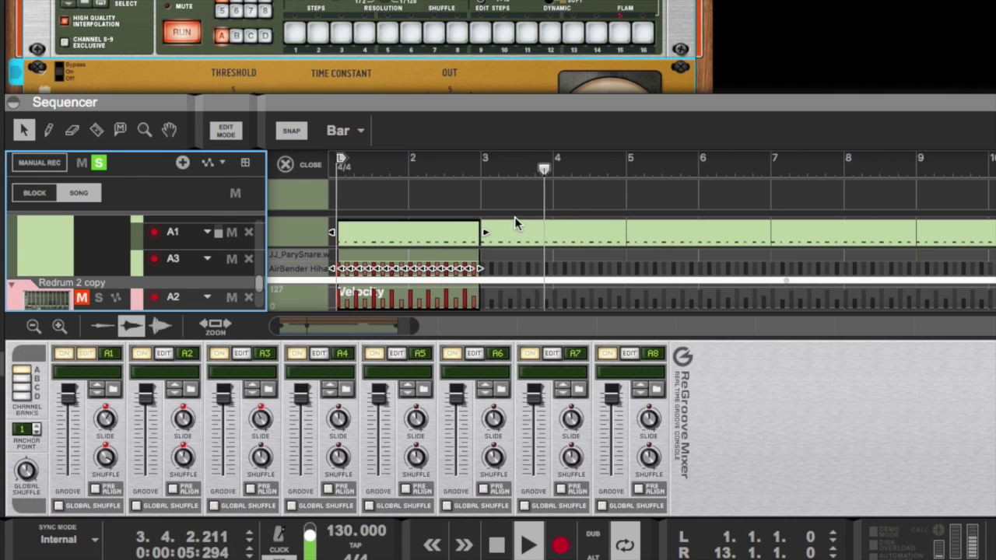
key("space")
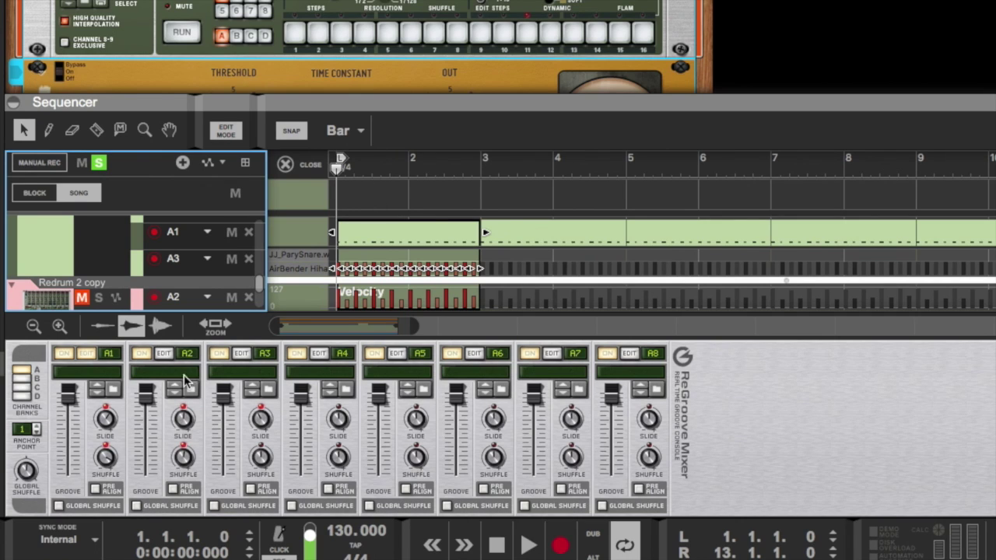
key("space")
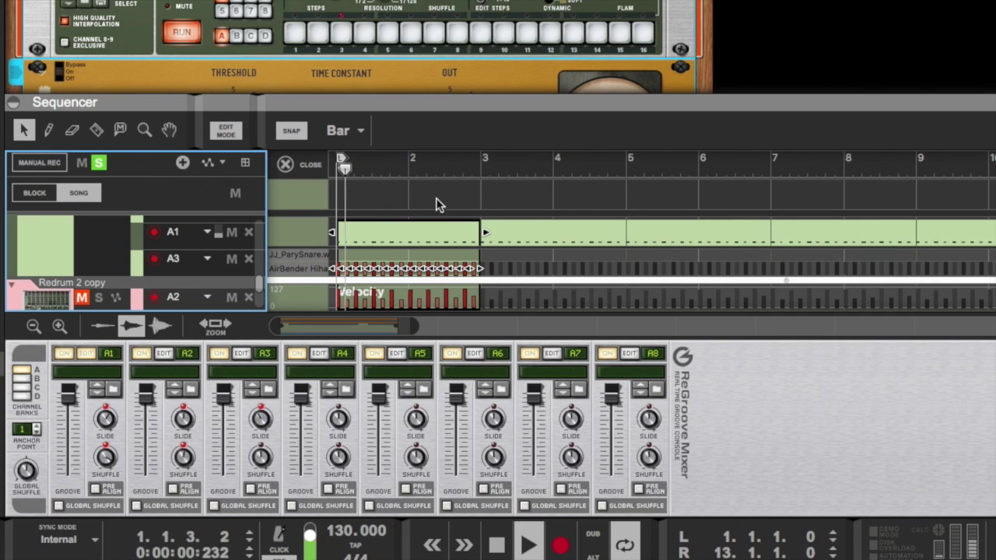
left_click(166, 270)
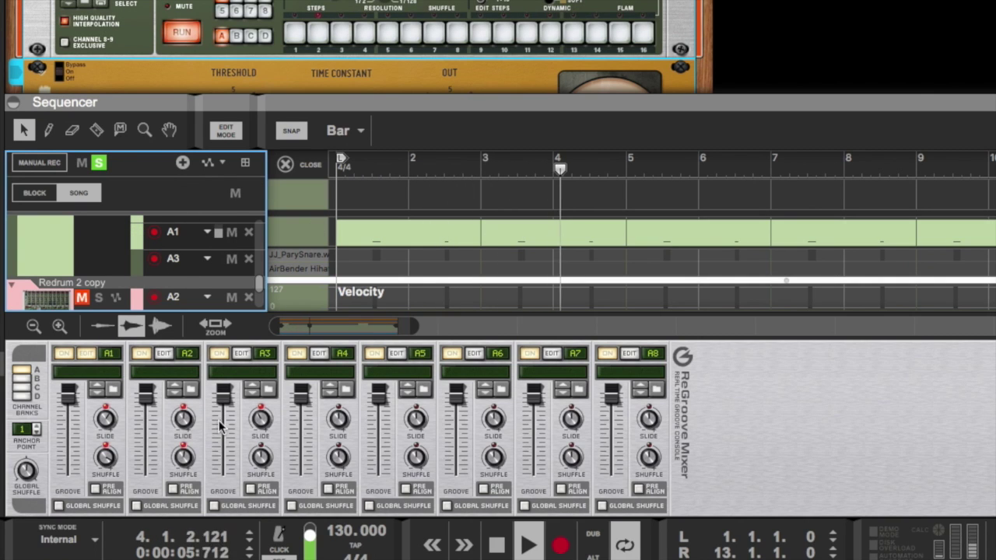
- Stop playback and hide the ReGroove Mixer
key("space")
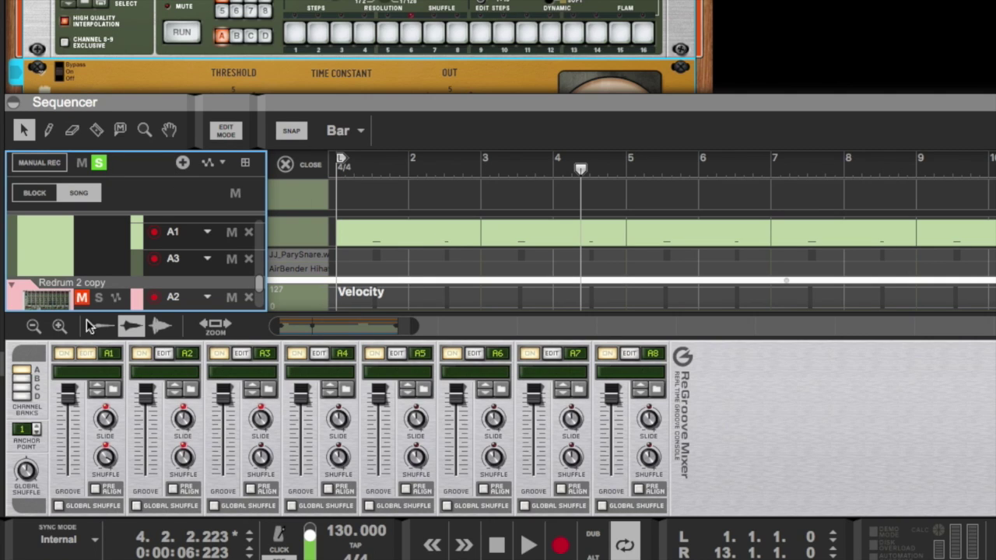
left_click(1, 544)
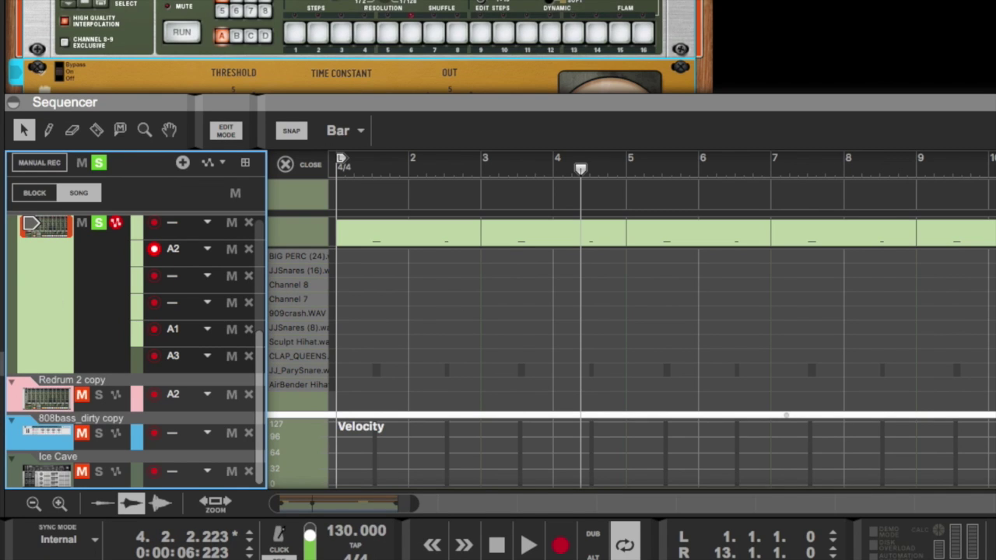
- Play the soloed Redrum 1 drums while examining their C670RE compressor and Decimort effect in the rack, and stop playback
scroll(358, 47, "up", 1)
left_click(358, 31)
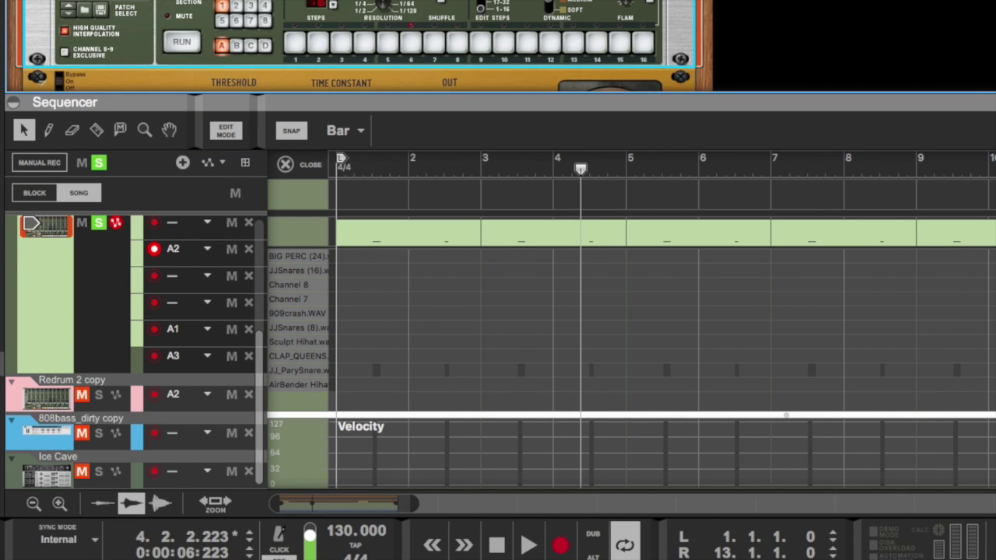
scroll(358, 46, "down", 5)
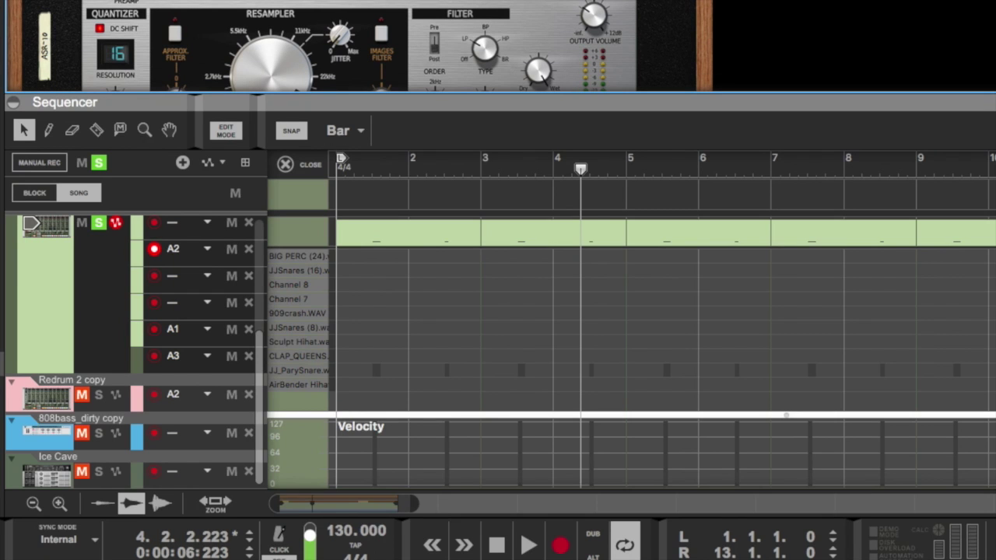
key("space")
scroll(358, 47, "down", 5)
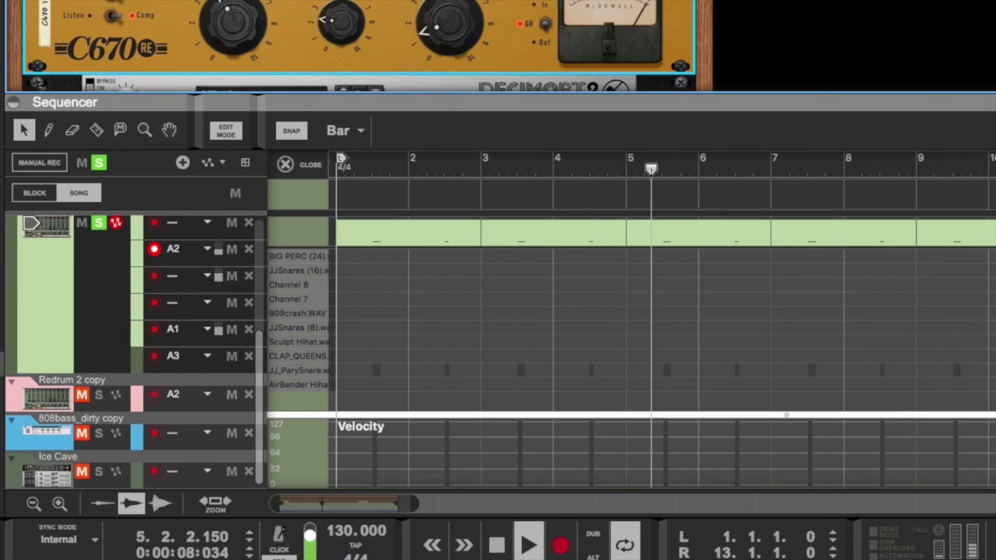
scroll(441, 11, "up", 5)
key("space")
scroll(441, 11, "down", 3)
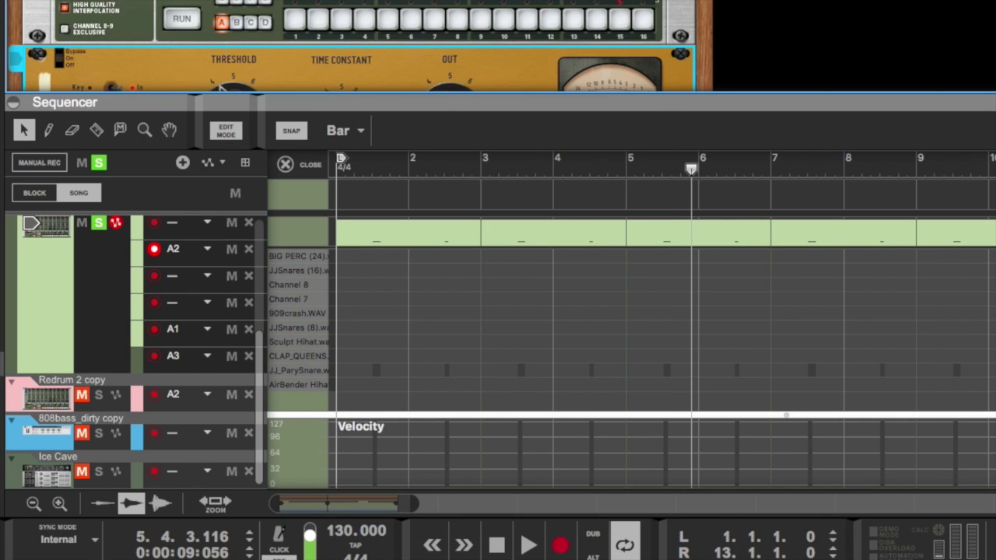
- Show the main mixer and examine the low-pass and high-pass filter settings in the Redrum 1 channel's EQ
key("F7")
key("F5")
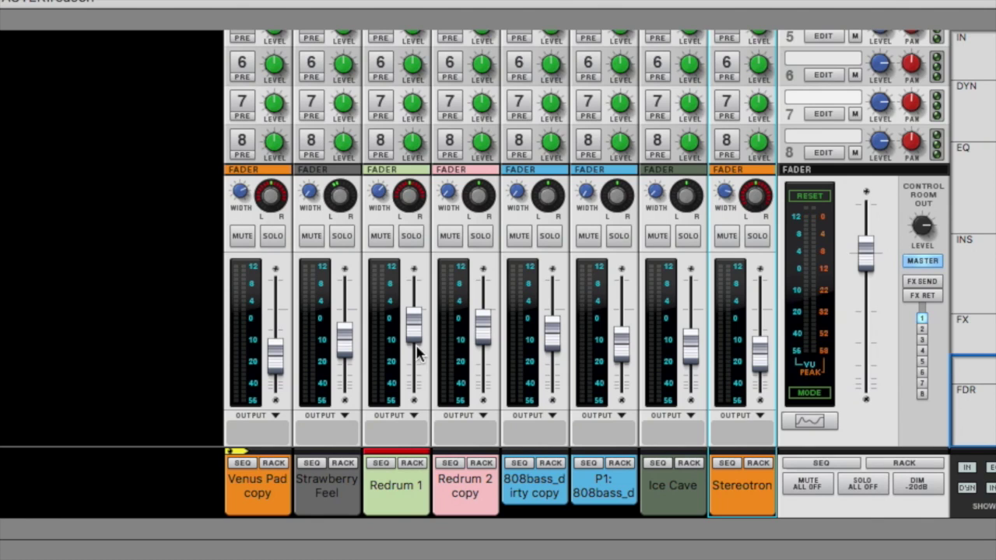
scroll(420, 343, "up", 5)
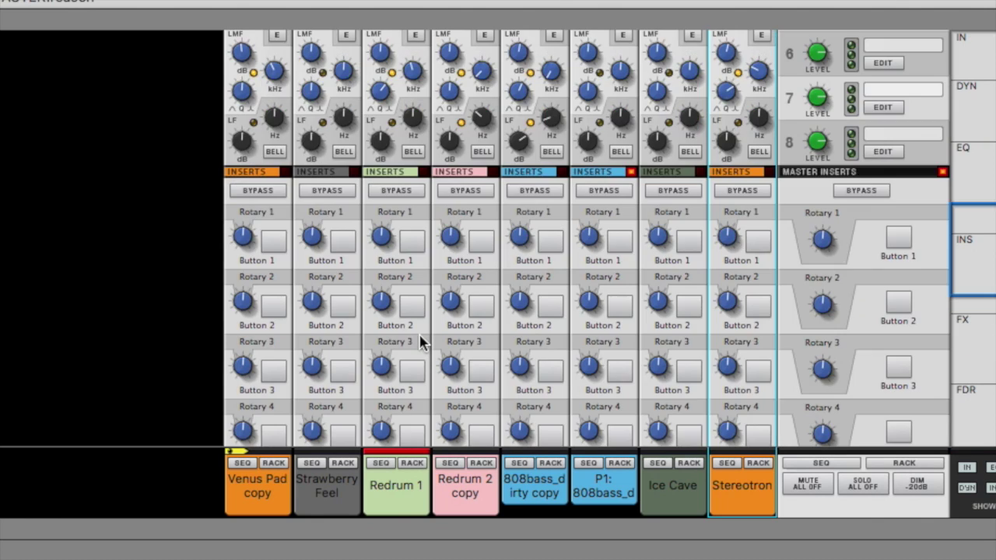
scroll(421, 342, "up", 5)
scroll(419, 336, "down", 3)
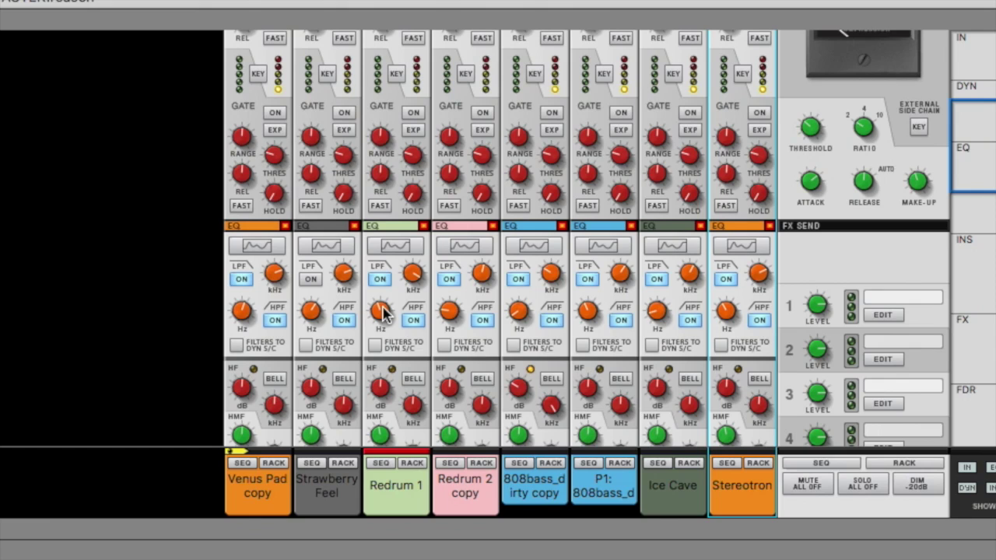
mouse_move(383, 311)
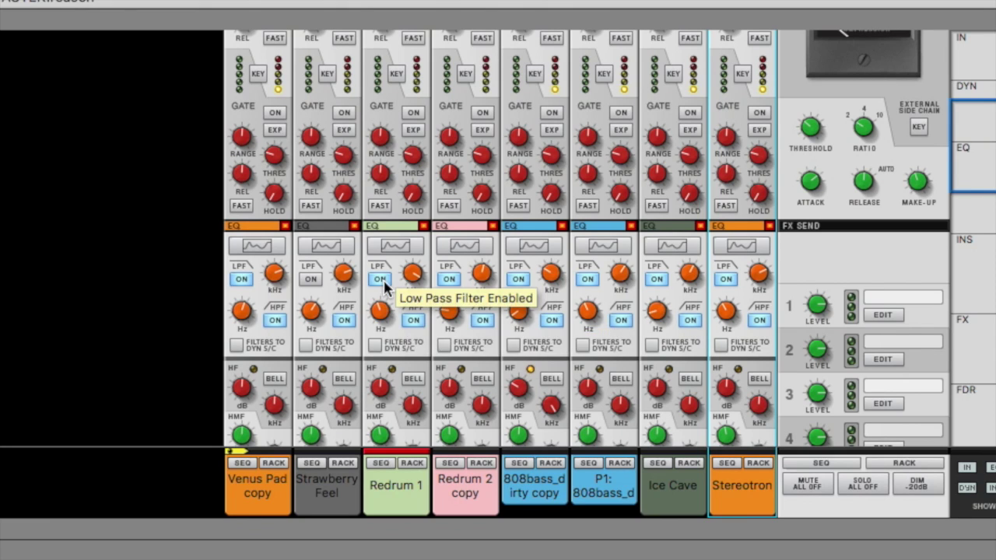
mouse_move(416, 282)
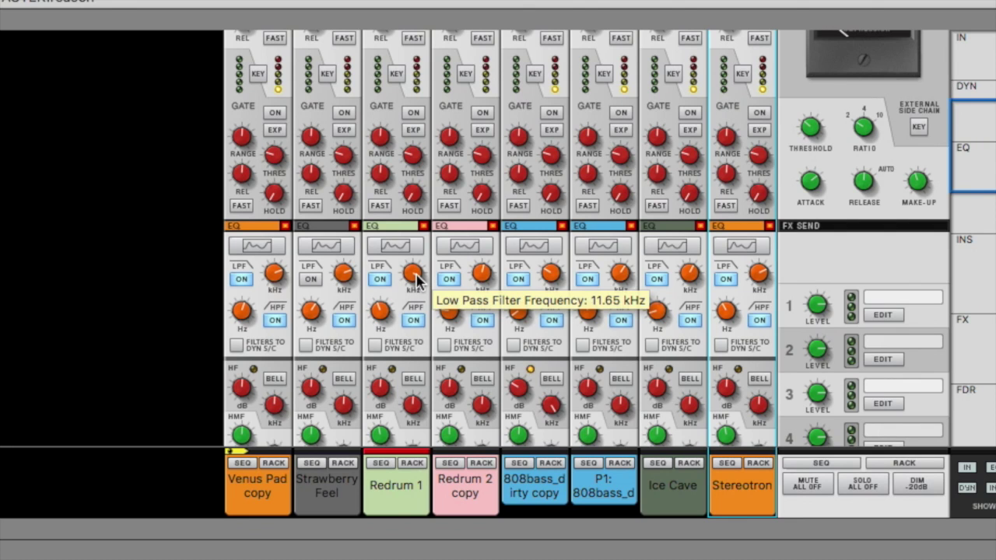
- Examine Redrum 1 during playback in the Spectrum EQ window, compare it with the Venus Pad copy channel soloed alongside, and close the window
left_click(403, 248)
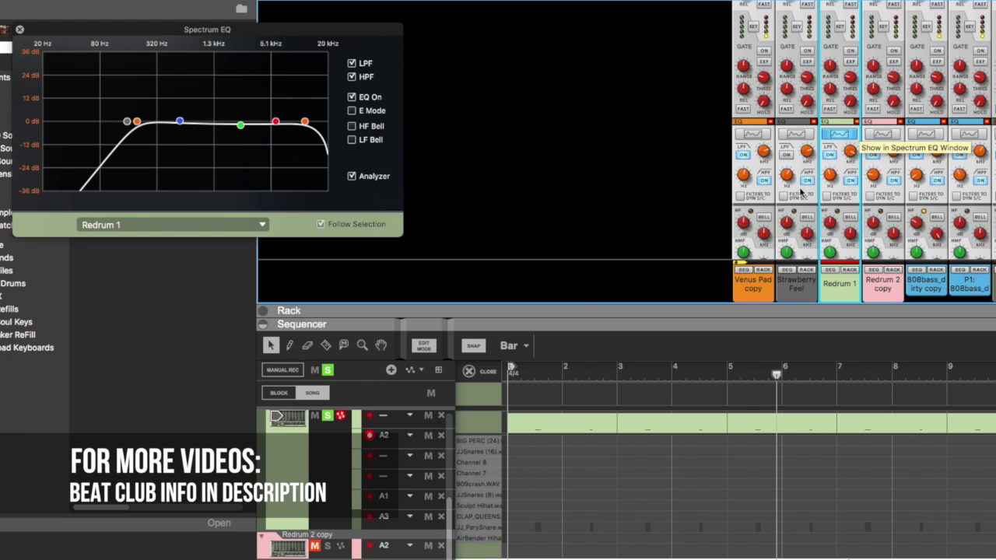
key("space")
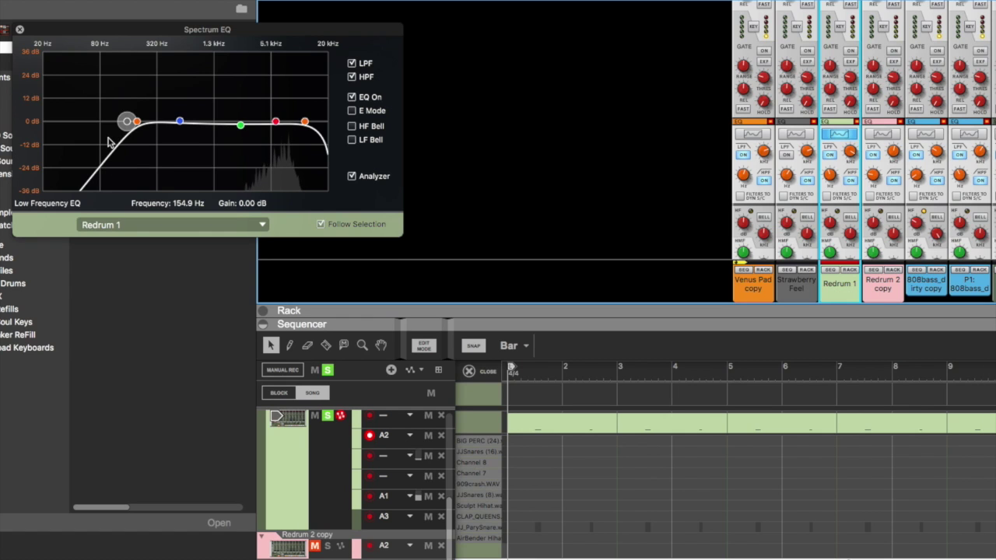
left_click(753, 134)
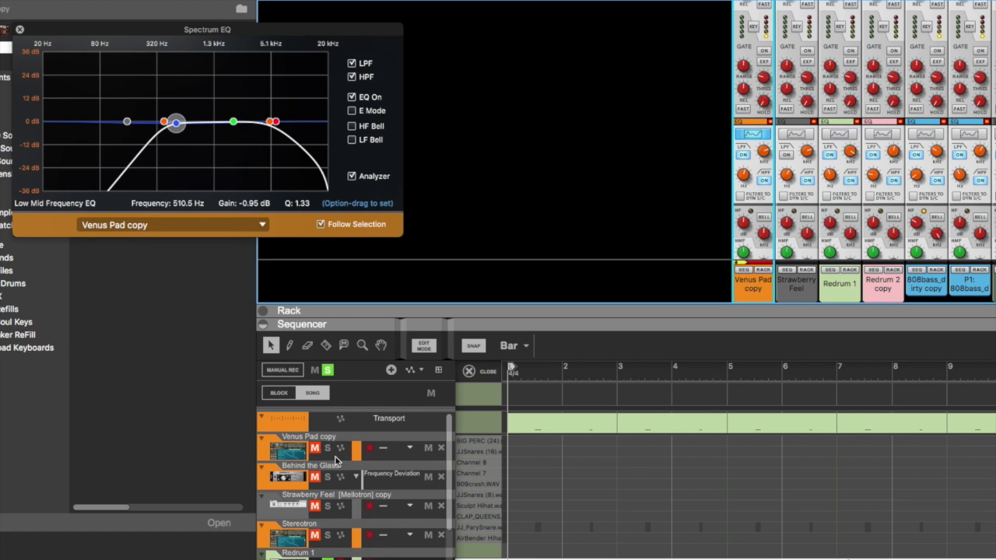
left_click(328, 449)
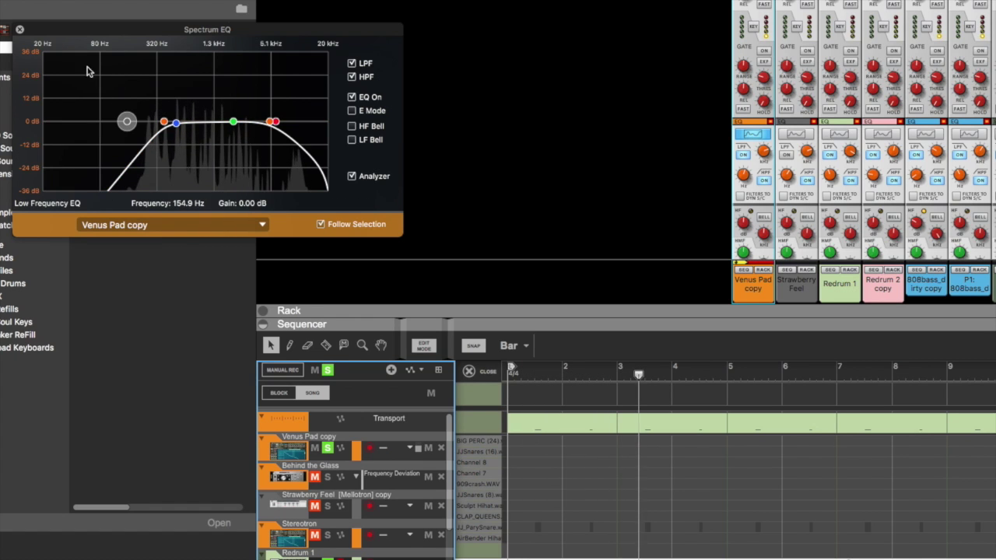
left_click(19, 30)
- Add the Strawberry Feel and Stereotron tracks to the soloed tracks during playback and compare their levels on the mixer faders
scroll(791, 196, "down", 10)
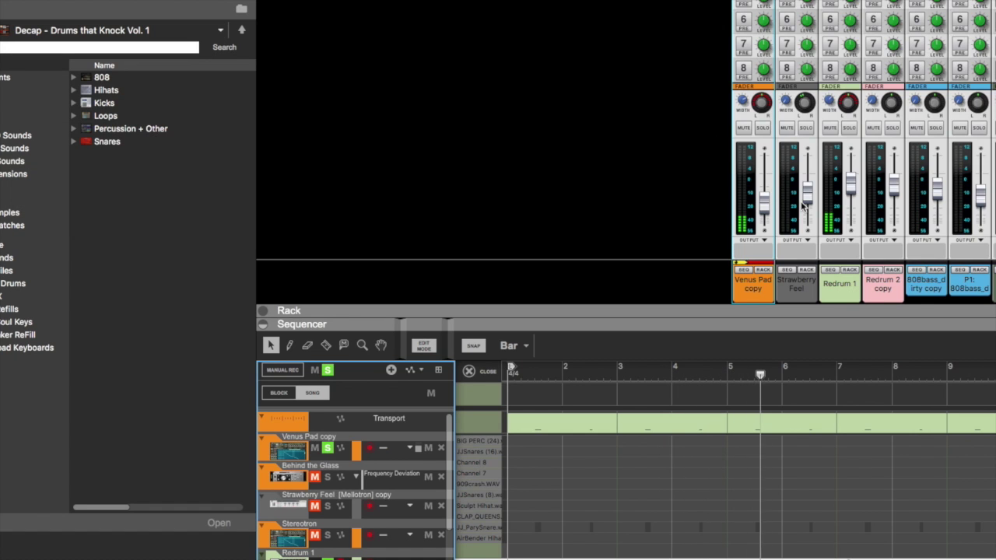
left_click(327, 506)
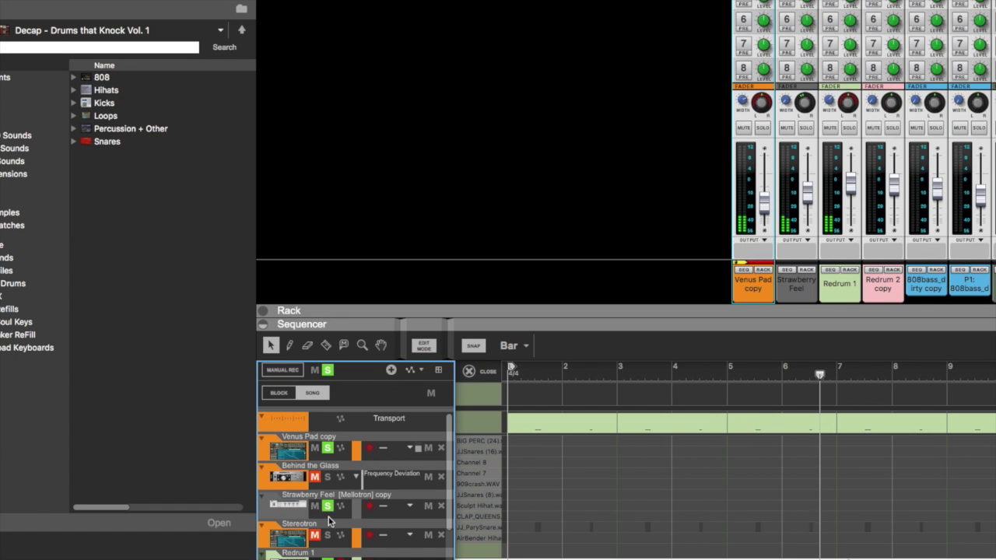
left_click(328, 536)
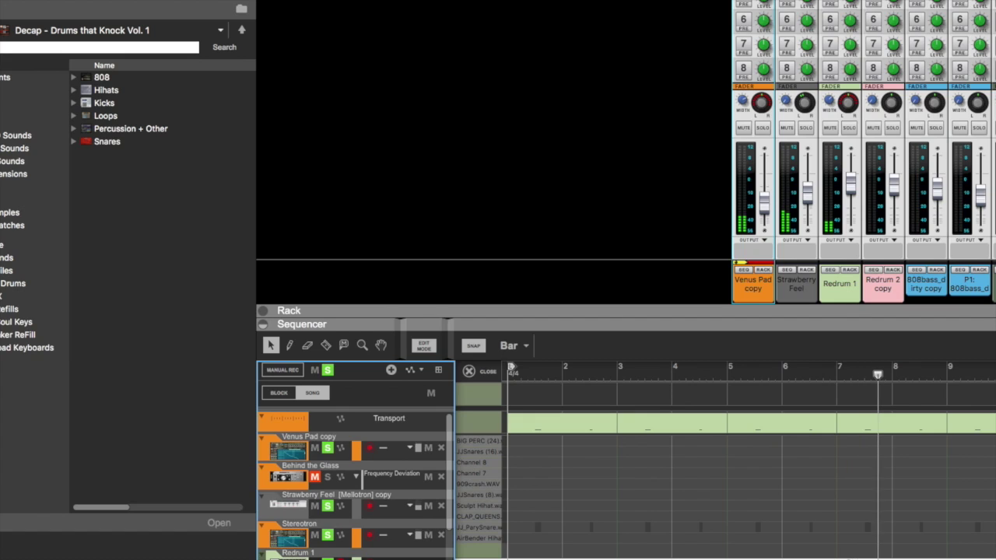
- Hide the mixer, clear all solos and select the Redrum 2 copy track with the song position at bar 1
left_click(265, 1)
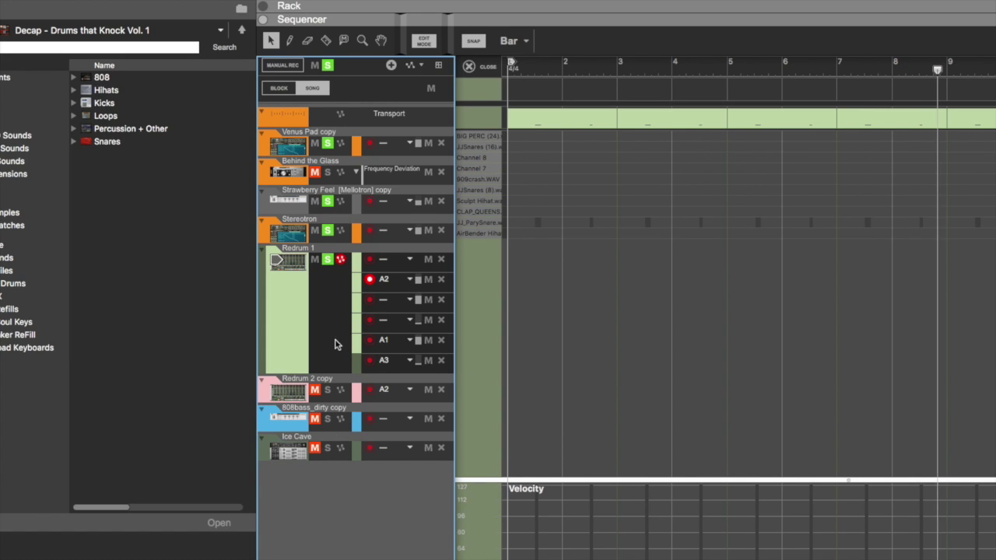
left_click(328, 66)
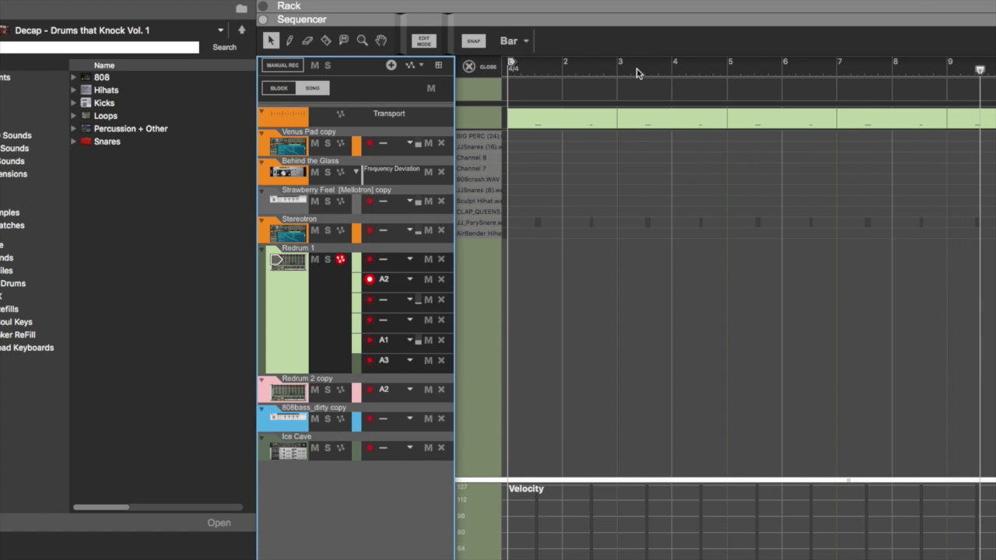
left_click(327, 401)
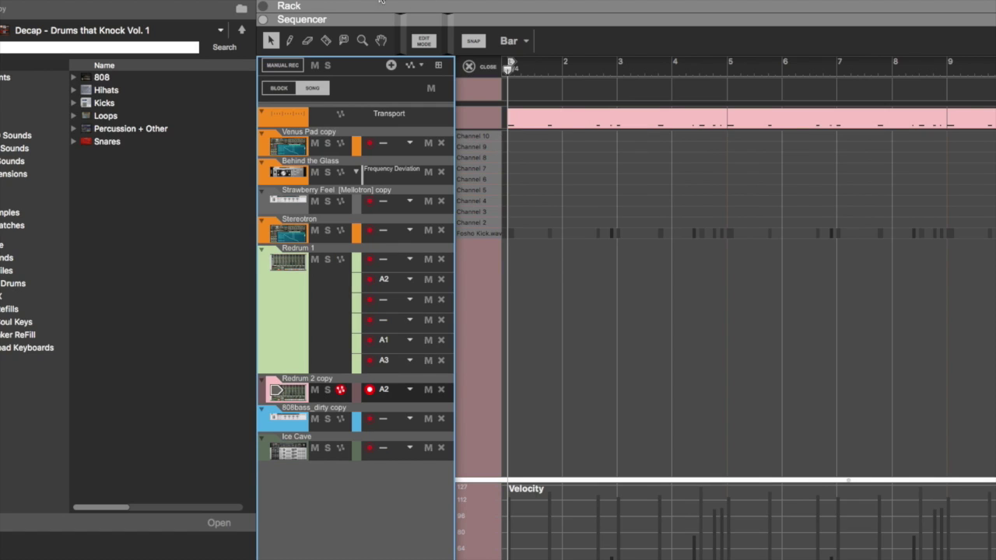
- Show the mixer above the sequencer and solo the Redrum 2 copy and 808bass_dirty copy tracks
key("F5")
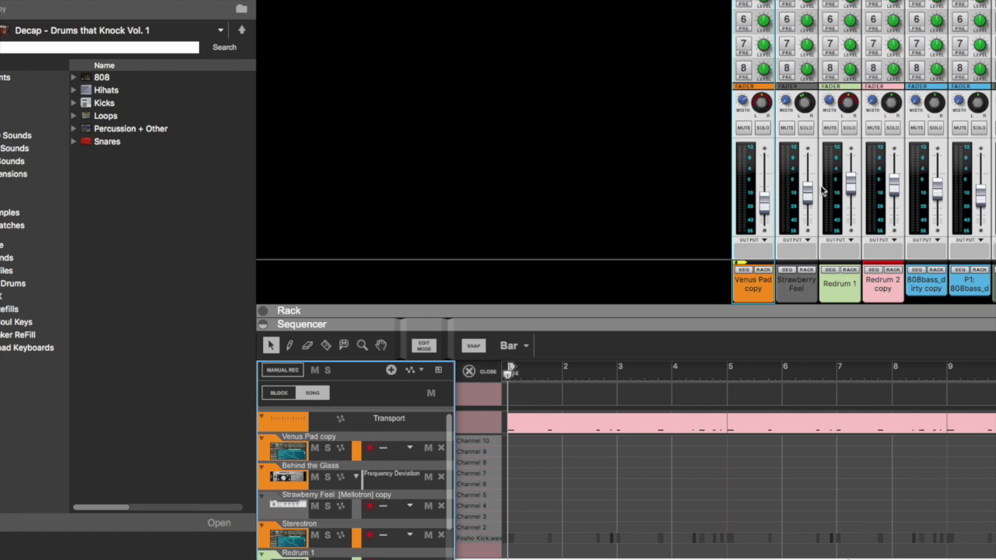
scroll(412, 499, "down", 5)
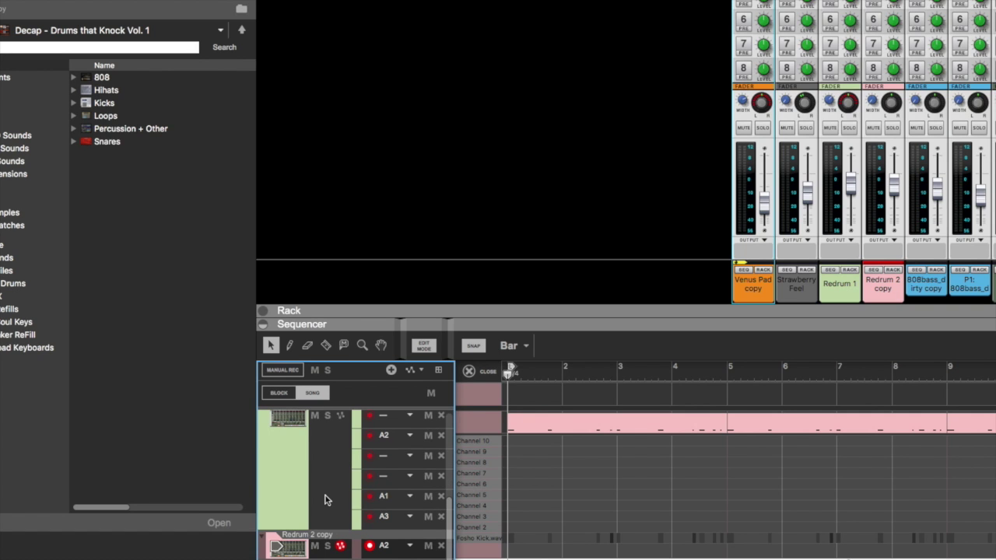
scroll(330, 508, "up", 1)
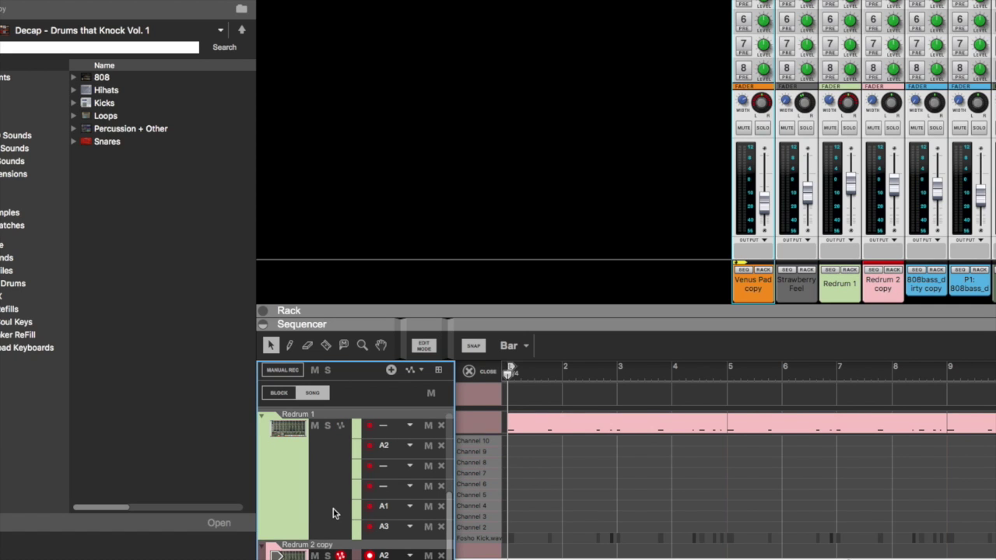
scroll(333, 514, "down", 1)
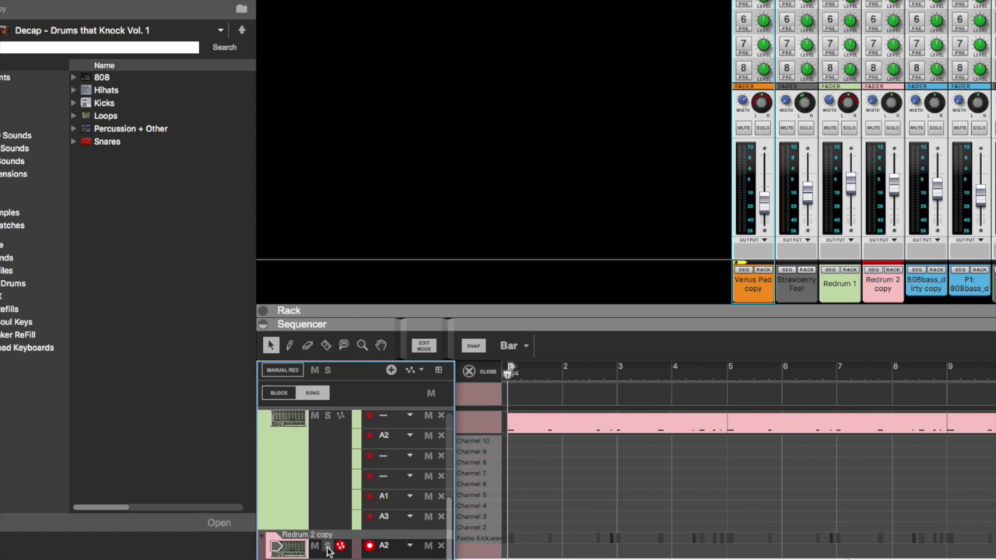
left_click(328, 546)
left_click(914, 162)
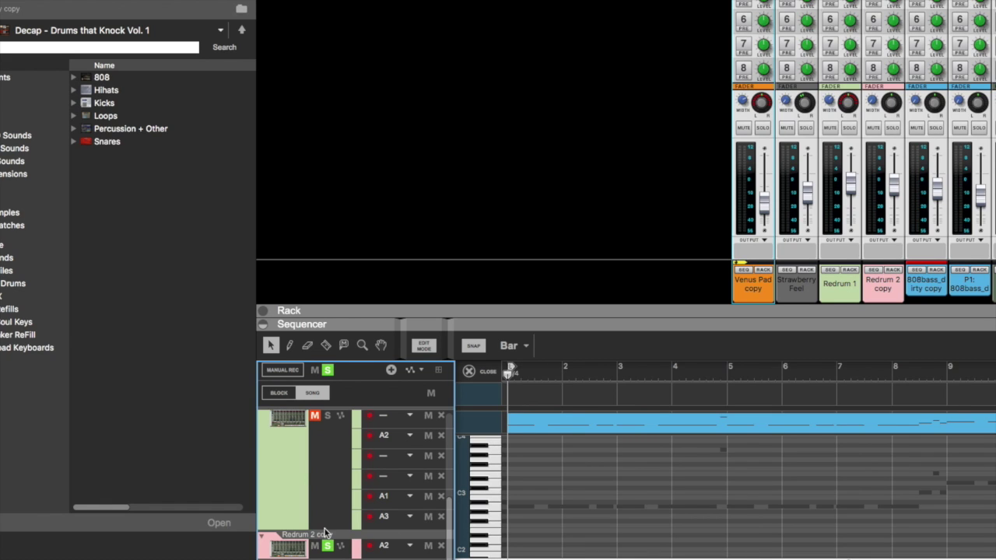
- Play the soloed kick and 808 bass from bar 1, stop playback and select the Redrum 2 copy track
key("space")
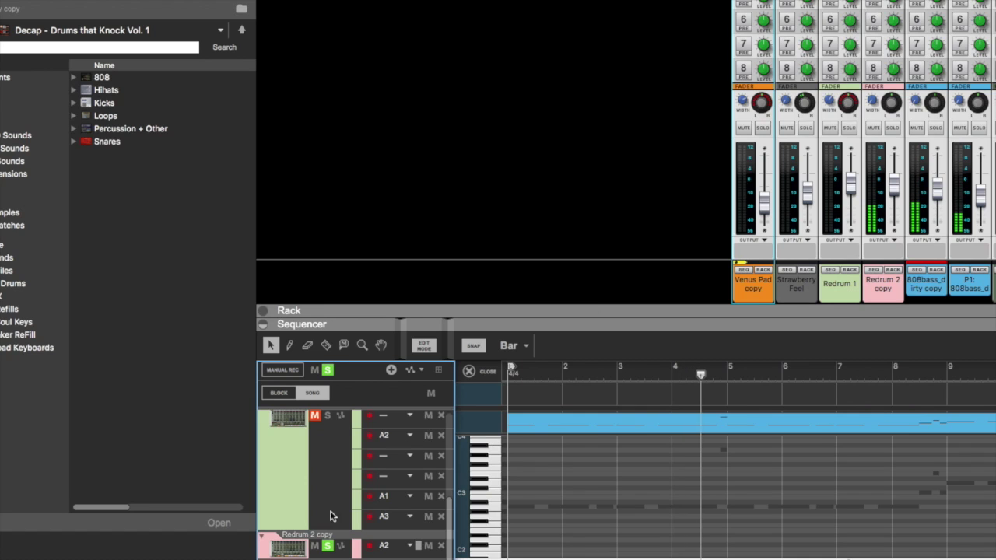
key("space")
left_click(324, 552)
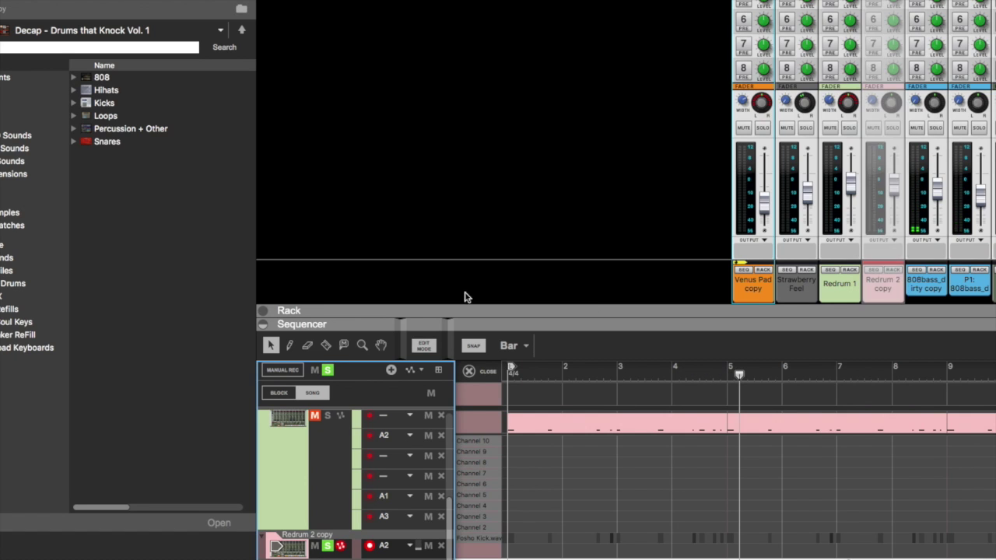
- Show Redrum 2 copy in the rack, browse the kick samples for its first drum channel and hide the rack
left_click(263, 1)
left_click(263, 6)
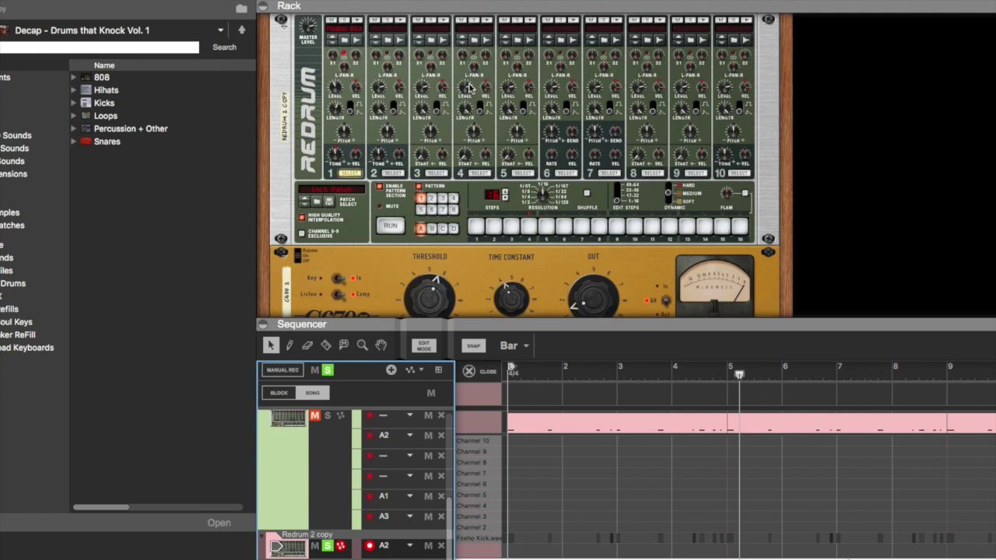
scroll(380, 132, "up", 1)
left_click(345, 59)
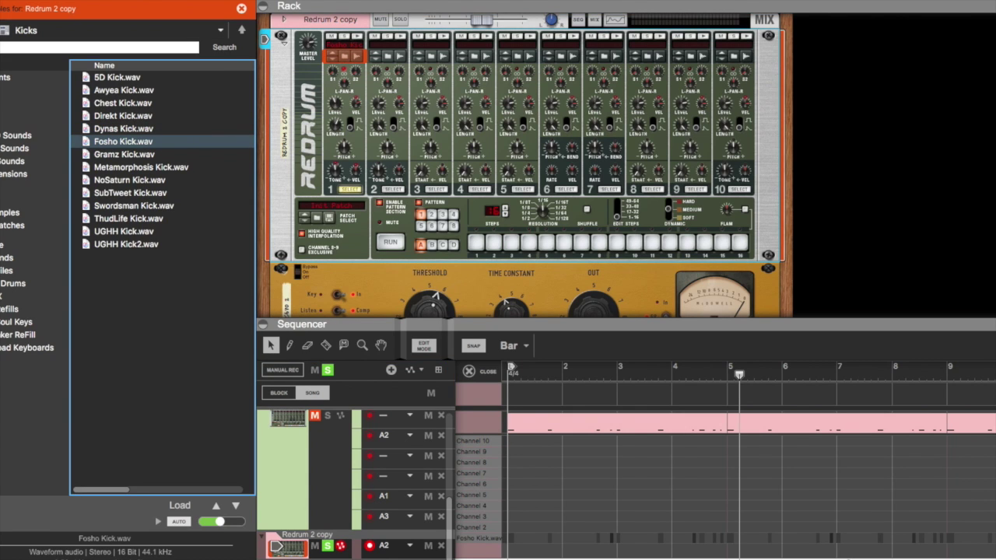
left_click(264, 8)
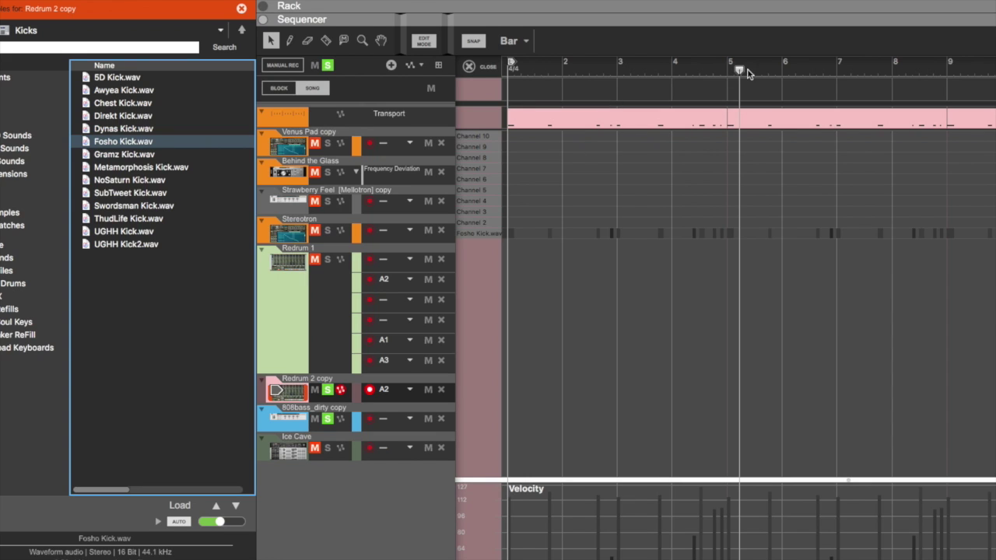
- Take 808bass_dirty copy out of the solo and play only the Redrum 2 copy kick from bar 1
left_click_drag(739, 72, 767, 74)
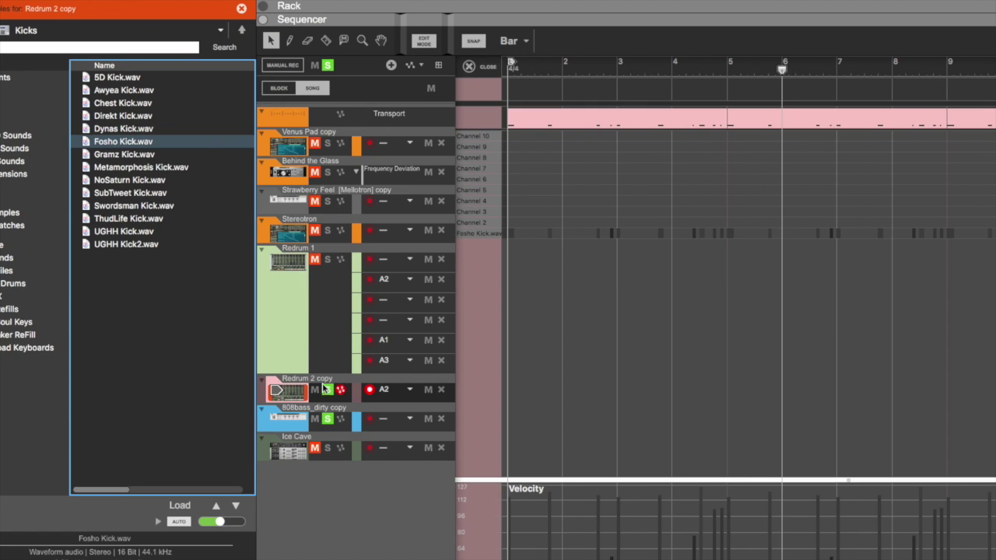
left_click(327, 419)
key("space")
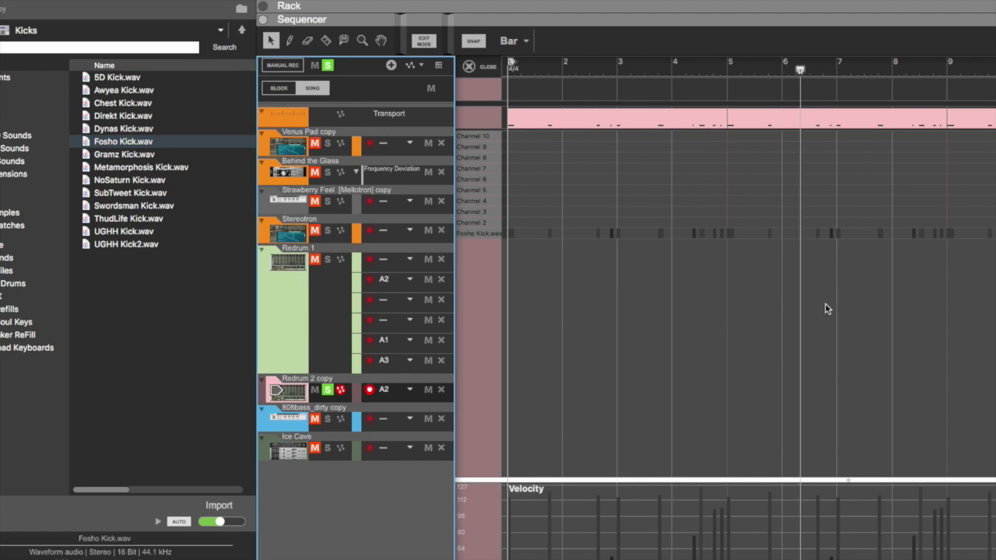
left_click_drag(788, 70, 490, 112)
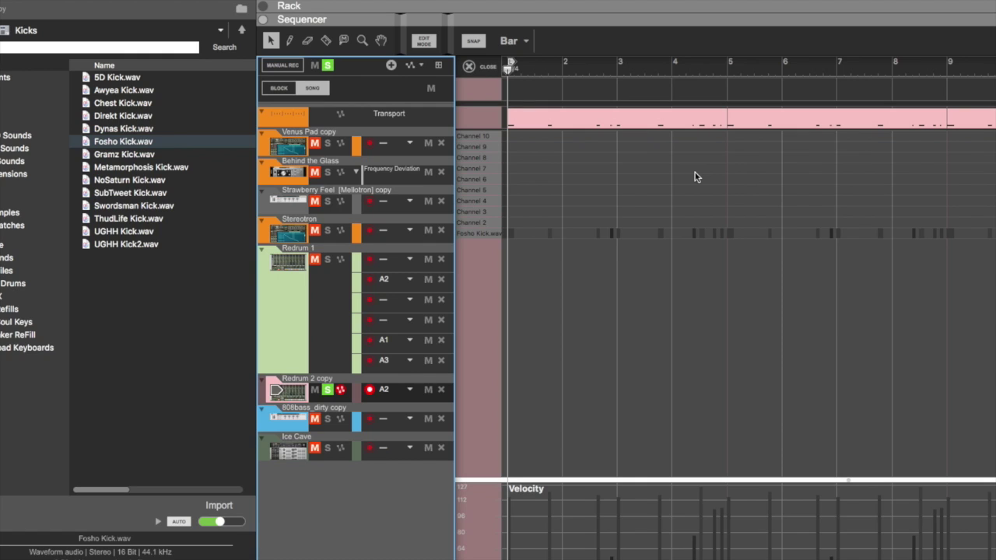
key("space")
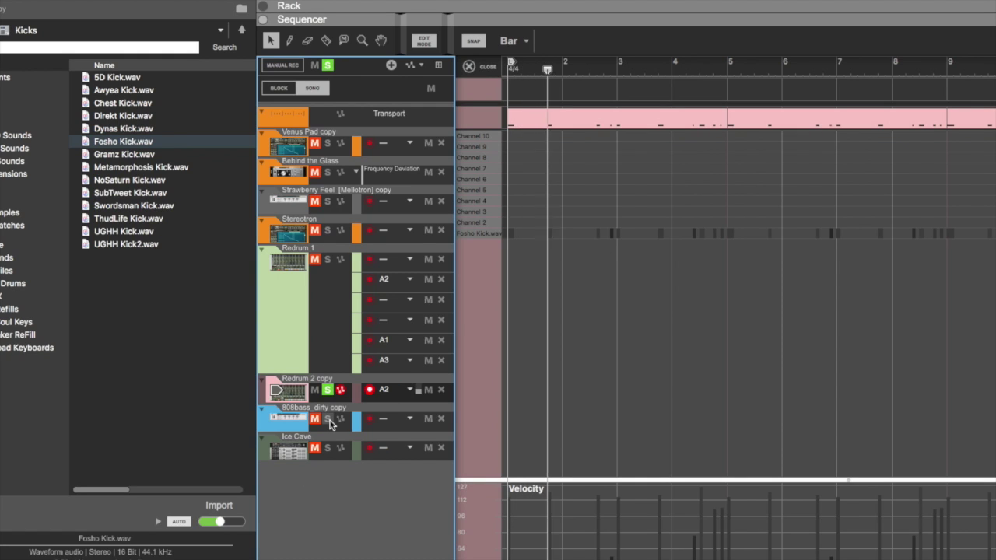
- Solo 808bass_dirty copy instead of Redrum 2 copy, show the mixer and select the 808bass_dirty copy channel
left_click(328, 421)
left_click(327, 391)
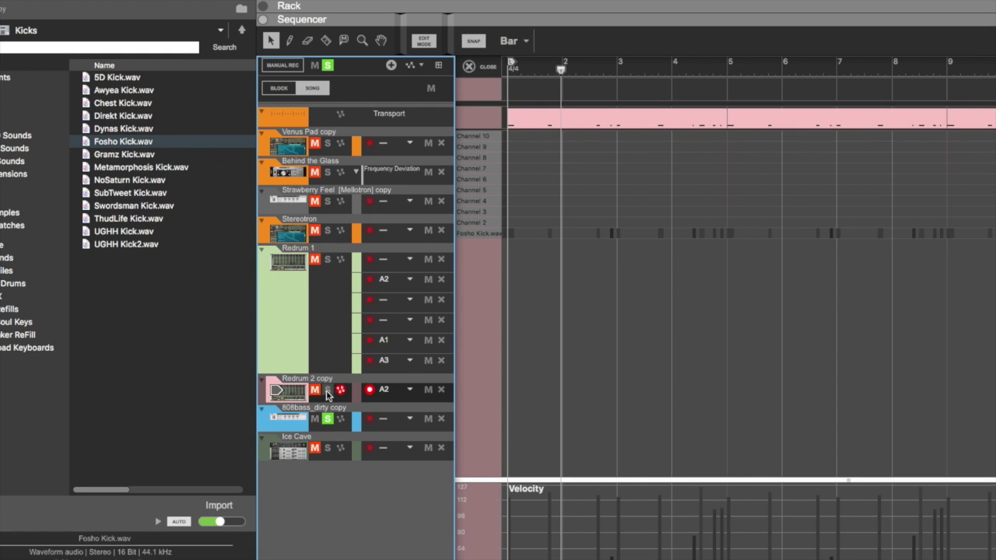
left_click(317, 431)
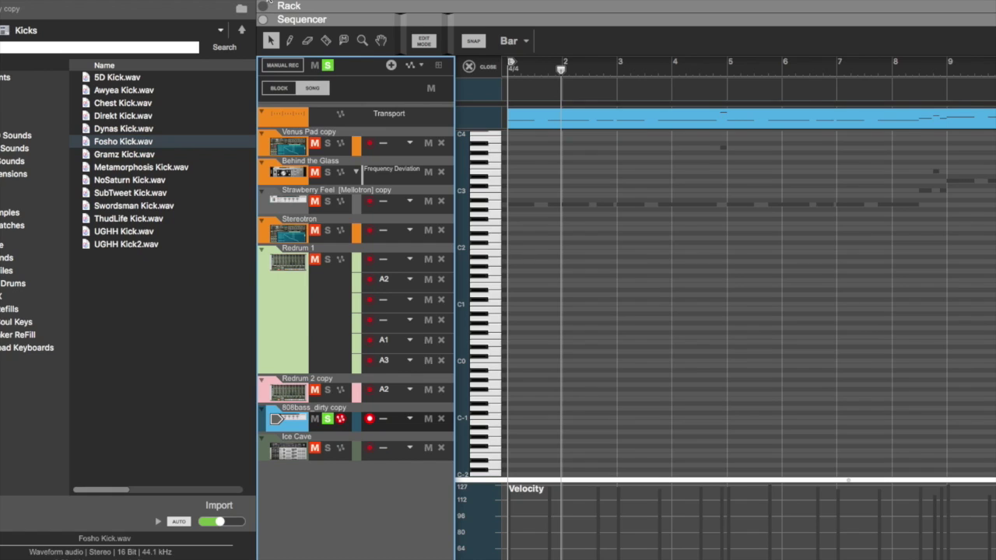
left_click(265, 4)
left_click(960, 118)
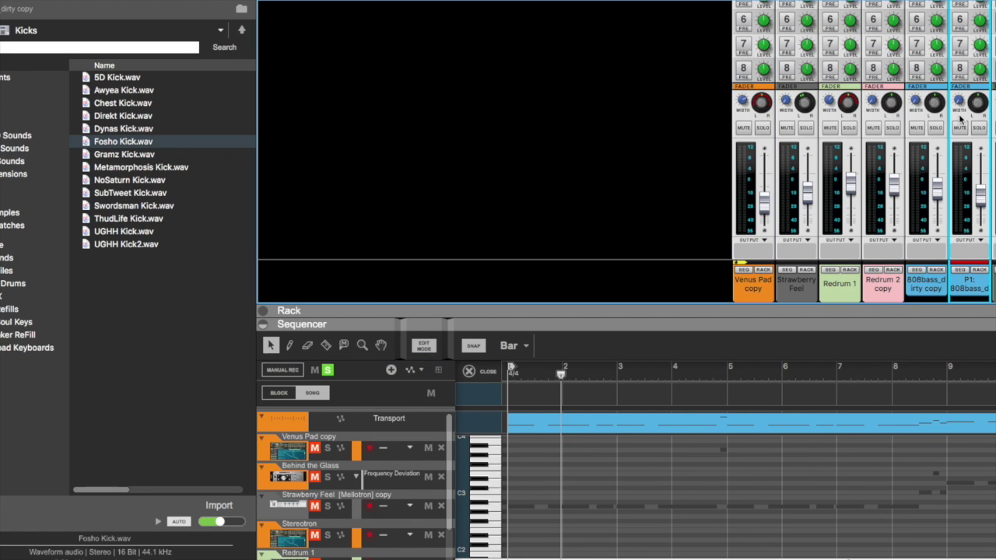
left_click(924, 119)
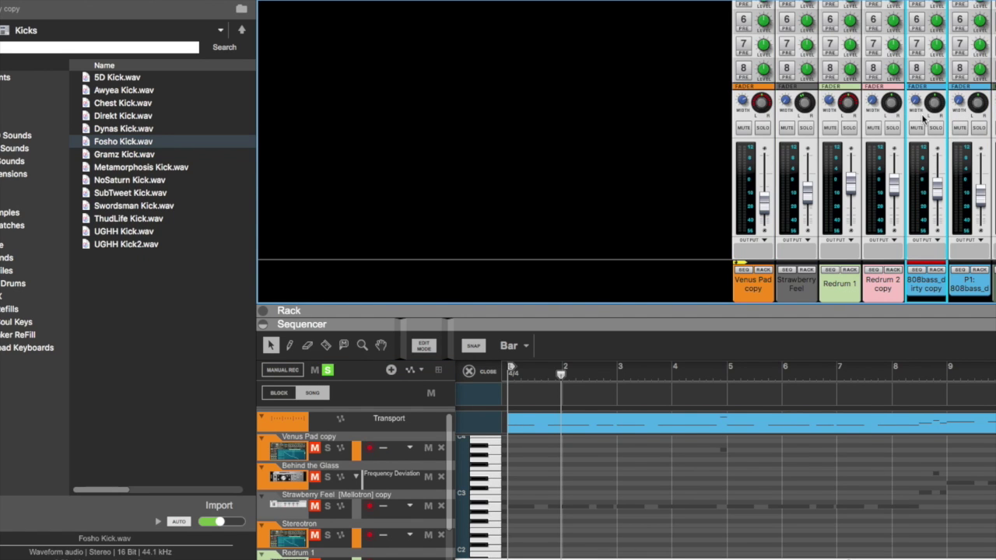
- Solo the 808bass_dirty copy mixer channel, play it from bar 1 and return the playhead to bar 1
left_click(512, 371)
scroll(327, 555, "down", 5)
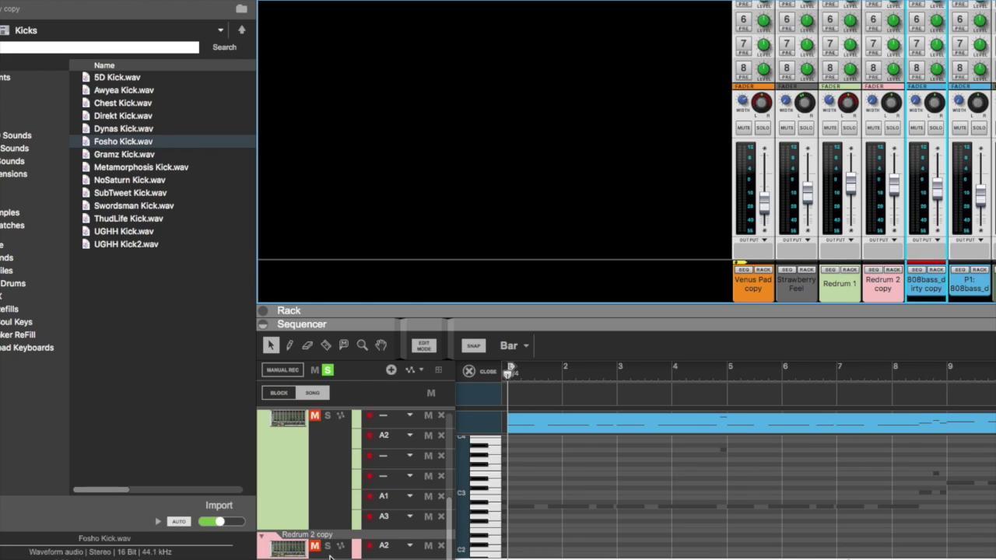
left_click(936, 128)
key("space")
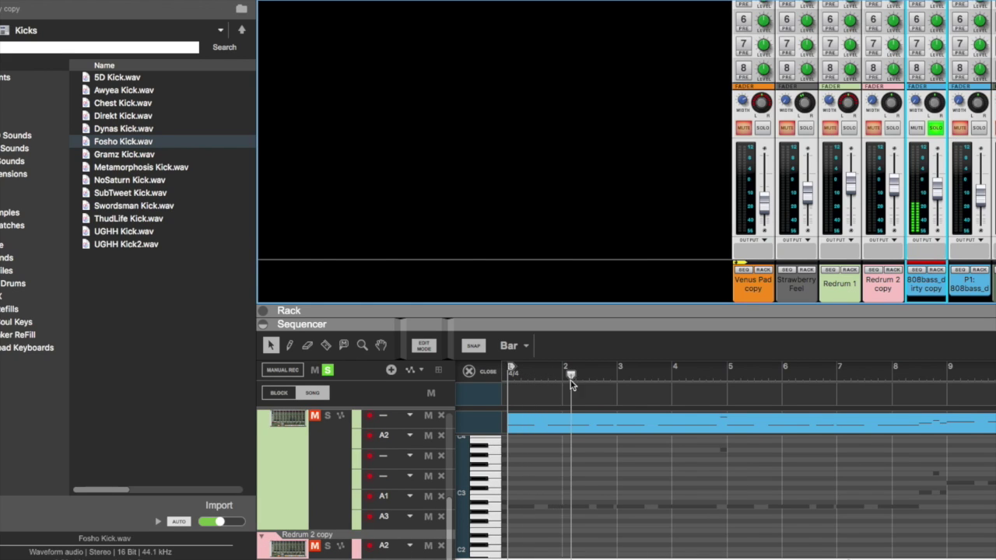
left_click_drag(575, 378, 510, 377)
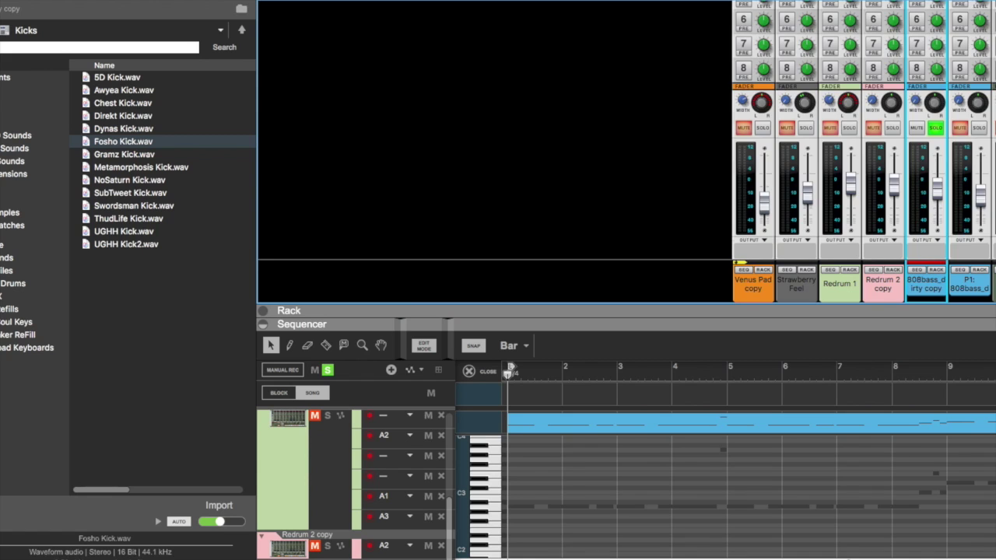
- Display the Spectrum EQ of 808bass_dirty copy and examine its high-pass, low-pass and high-mid points against the playing signal
scroll(931, 125, "up", 10)
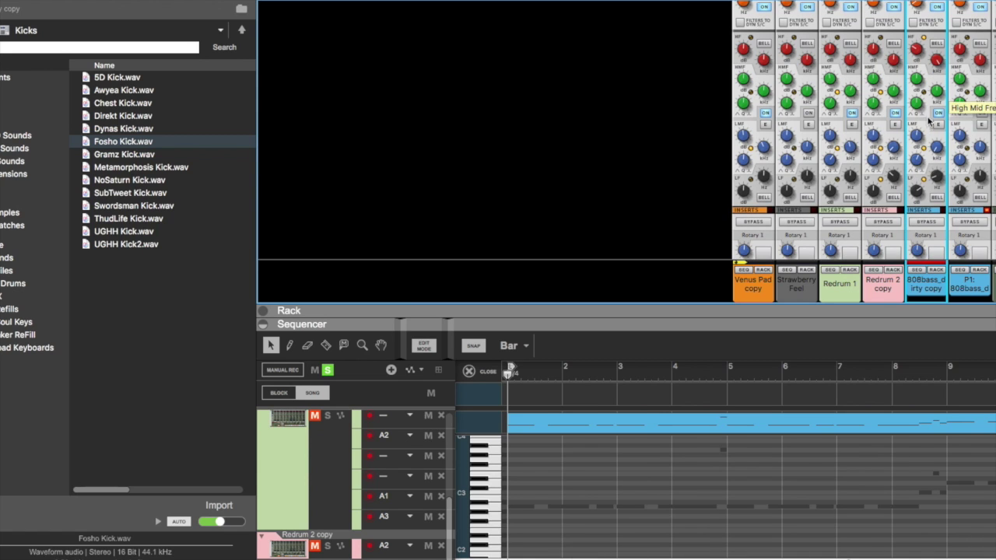
scroll(929, 121, "up", 5)
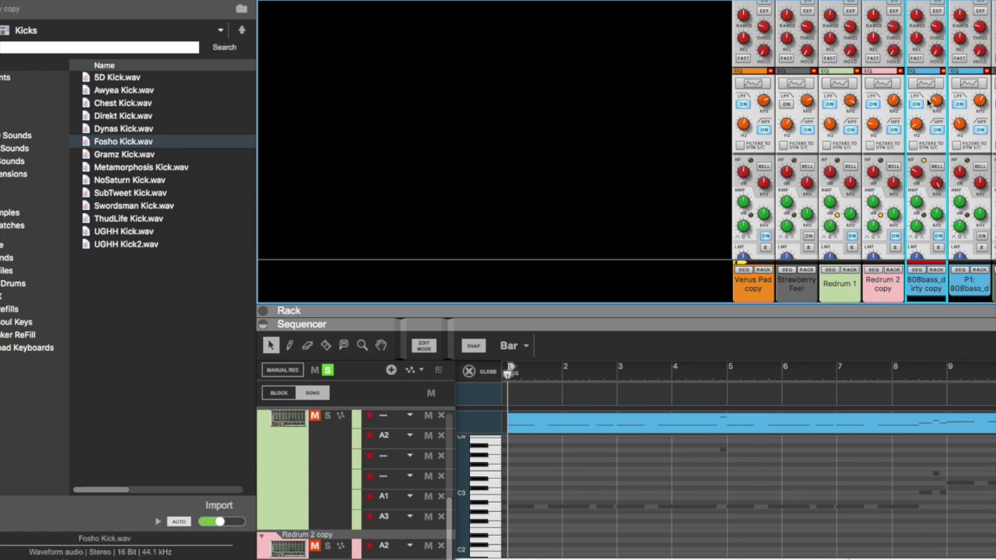
left_click(926, 84)
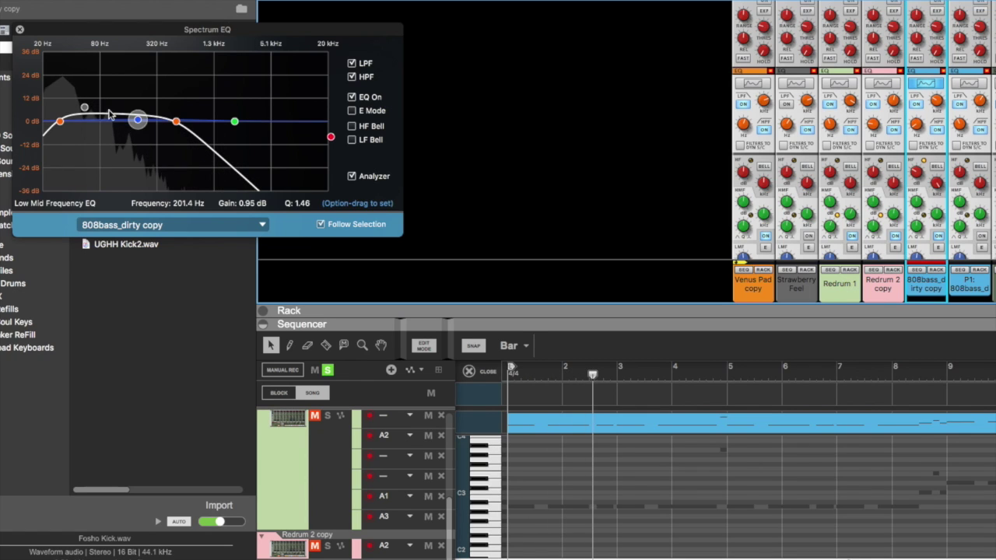
mouse_move(102, 92)
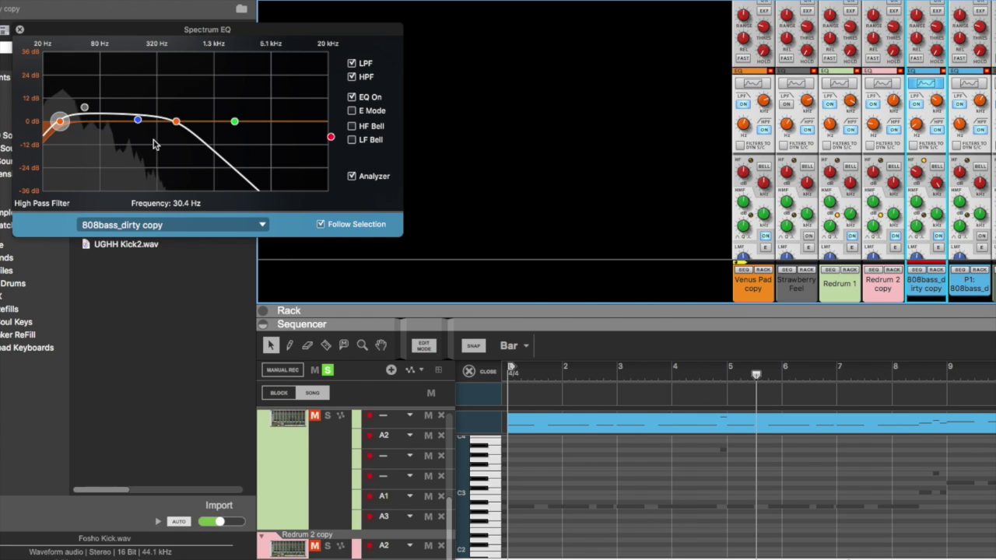
left_click(176, 121)
left_click(235, 121)
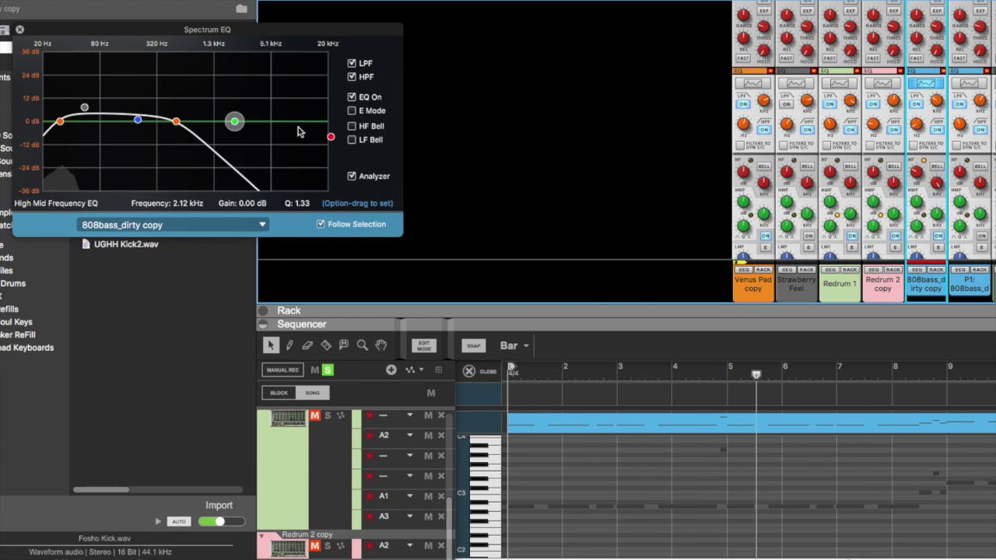
left_click(176, 122)
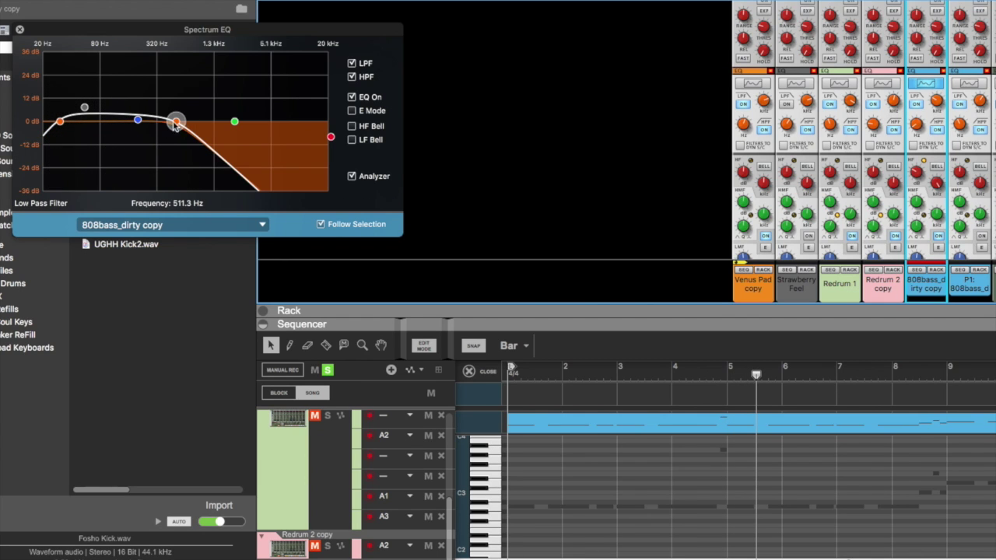
left_click(235, 122)
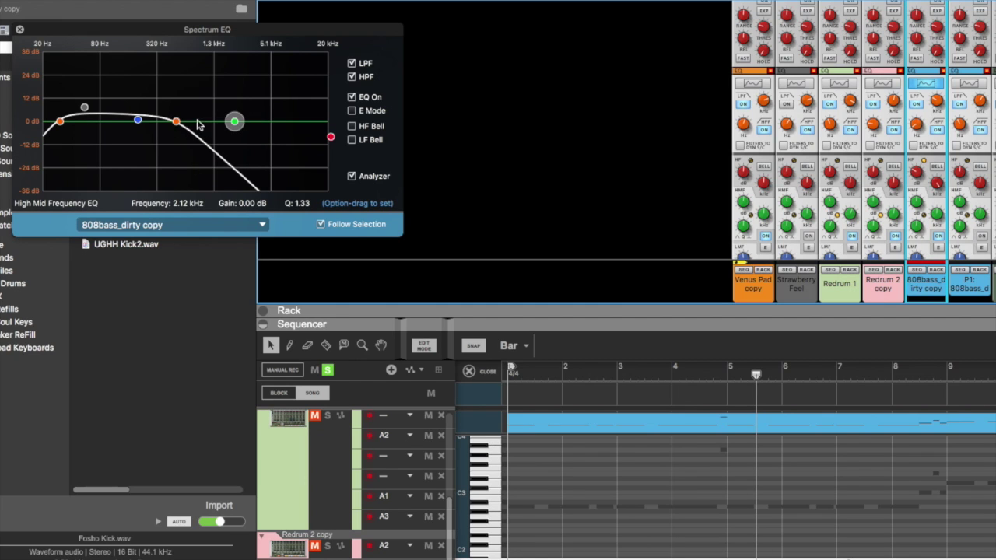
left_click(176, 122)
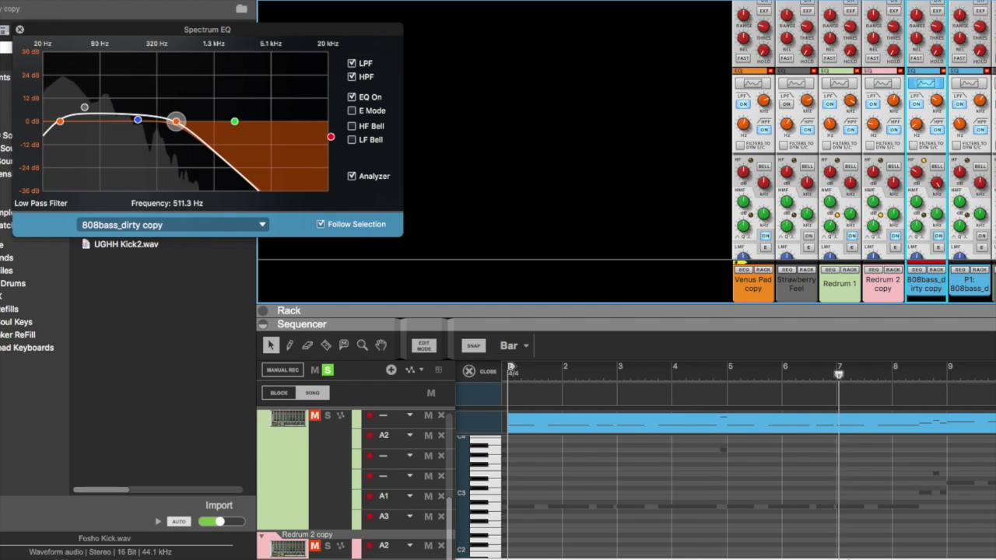
- Display the EQ of the P1: 808bass_dirty copy parallel channel and show its Pulveriser insert in the rack
left_click(932, 85)
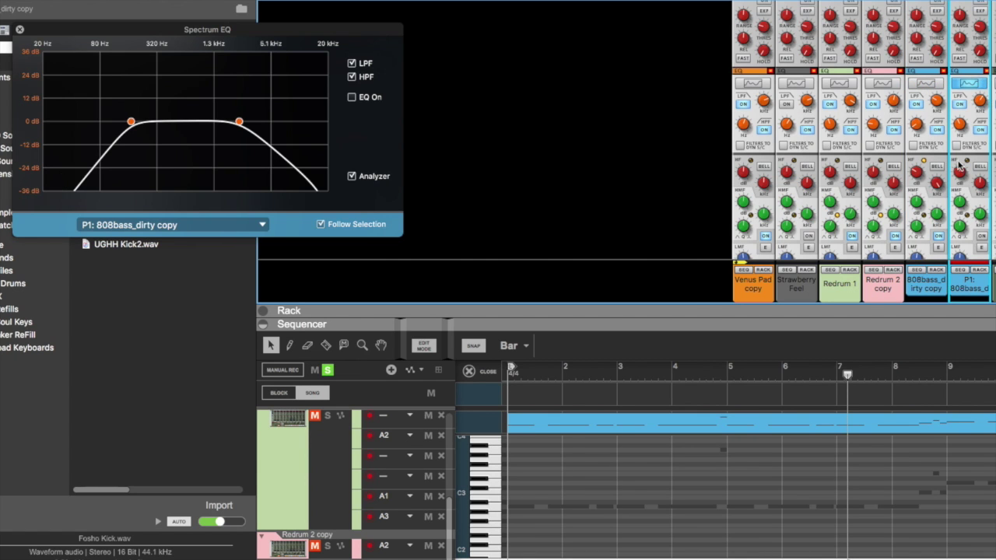
scroll(979, 260, "down", 5)
left_click(978, 268)
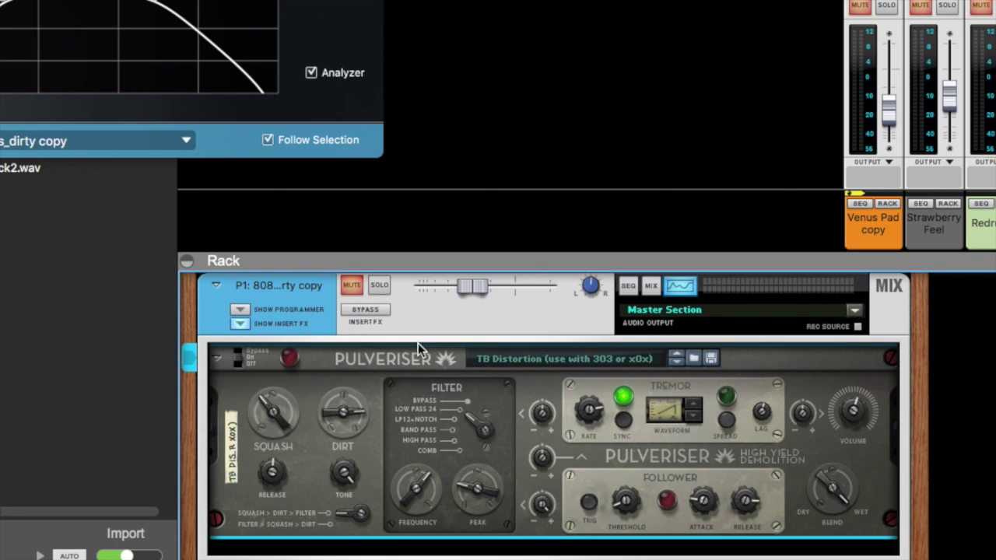
scroll(418, 344, "up", 2)
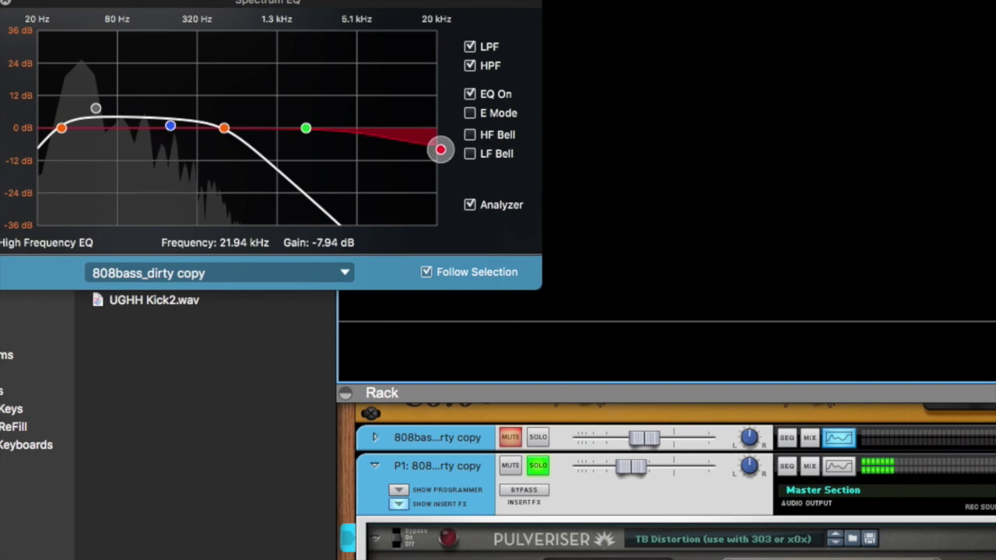
- Examine the Spectrum EQ of the parallel 808 channel during playback, stop playback and close the EQ window
left_click(839, 466)
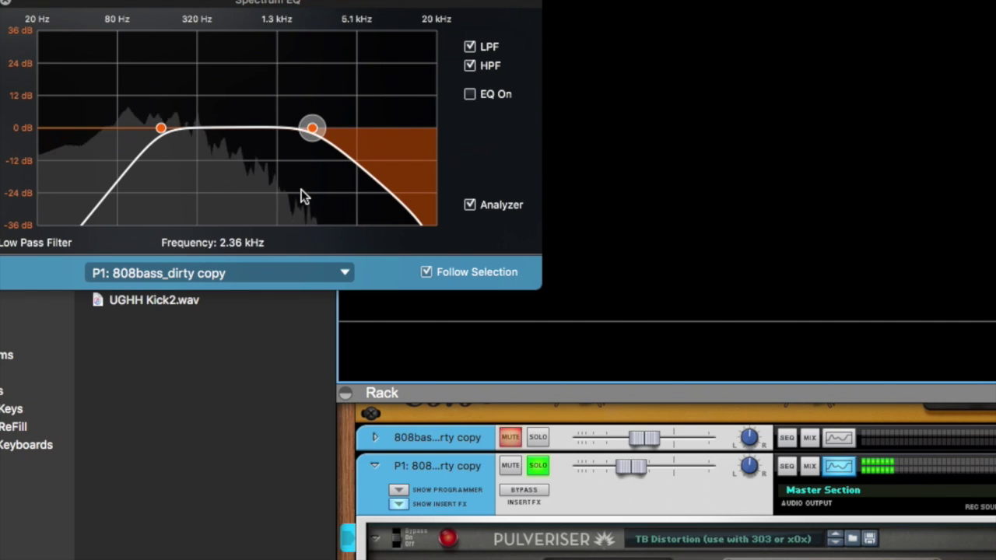
key("space")
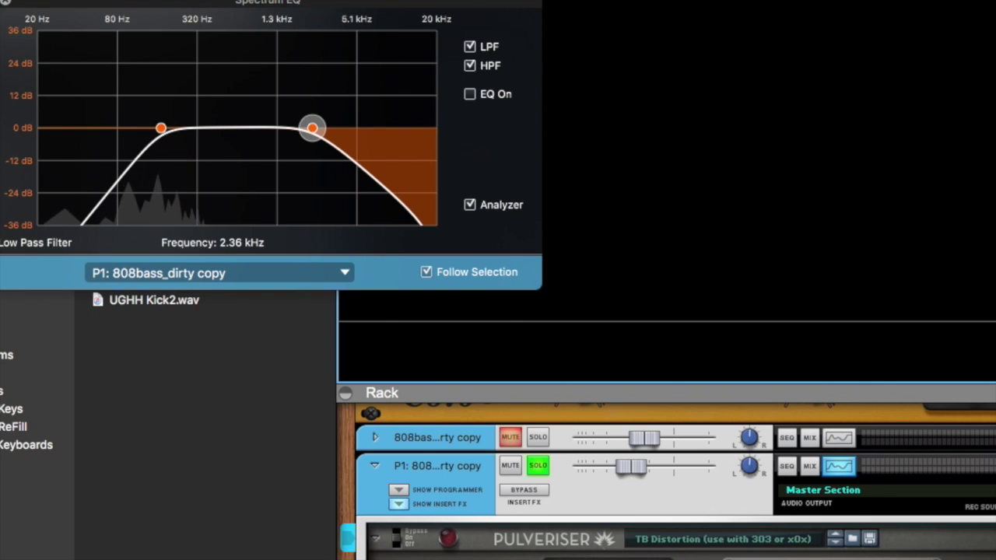
left_click(9, 2)
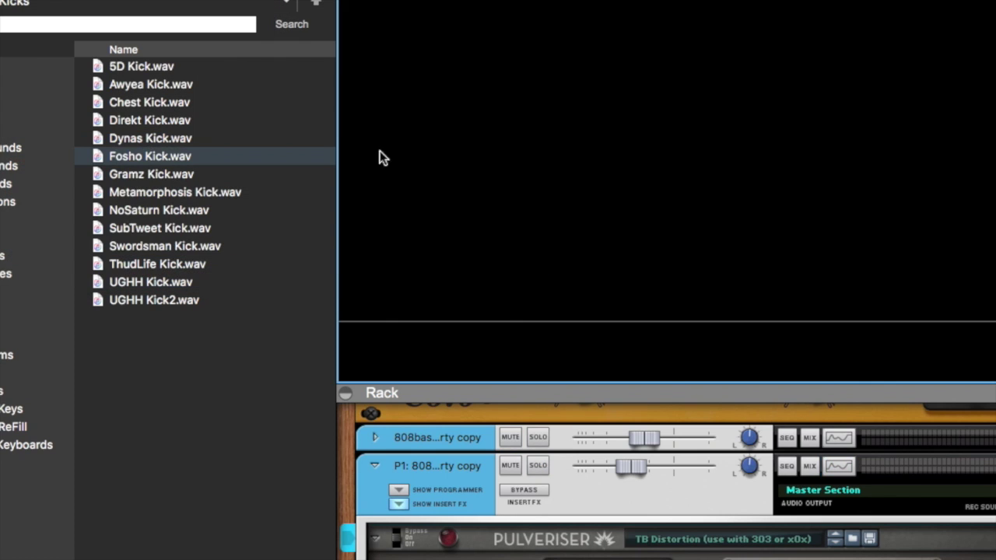
- Show the mixer above the sequencer and compare the high-pass filter frequencies of the two 808bass_dirty channels
left_click(345, 391)
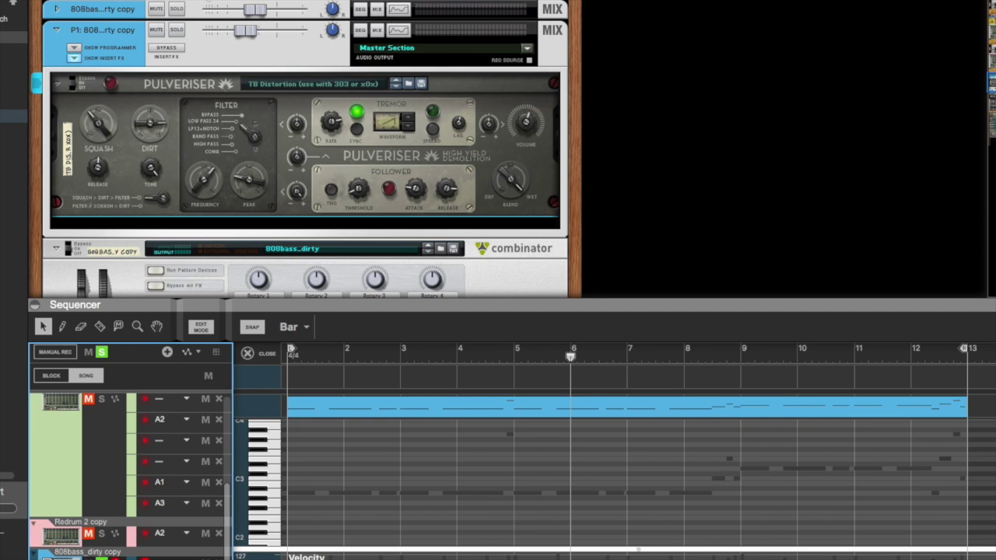
key("F7")
key("F5+F7")
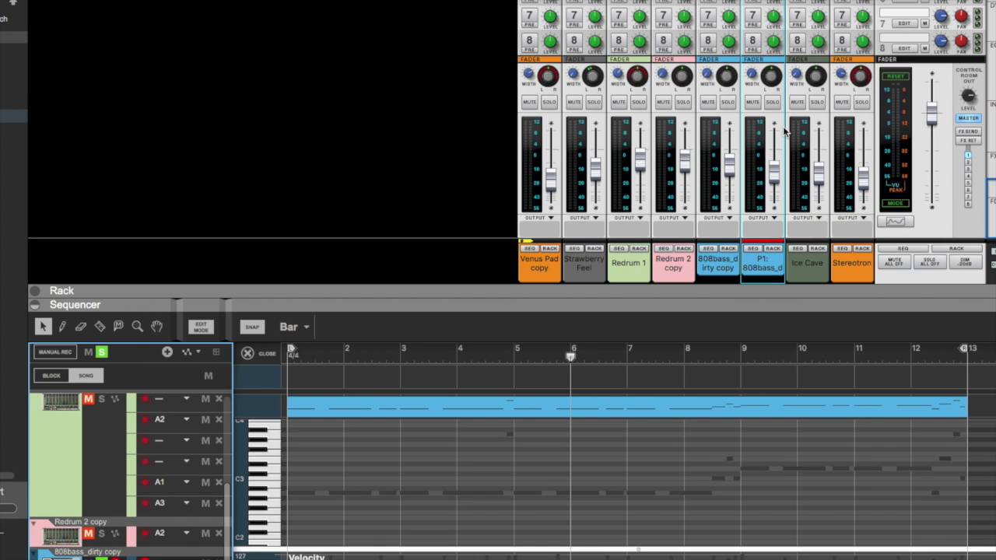
scroll(784, 133, "up", 10)
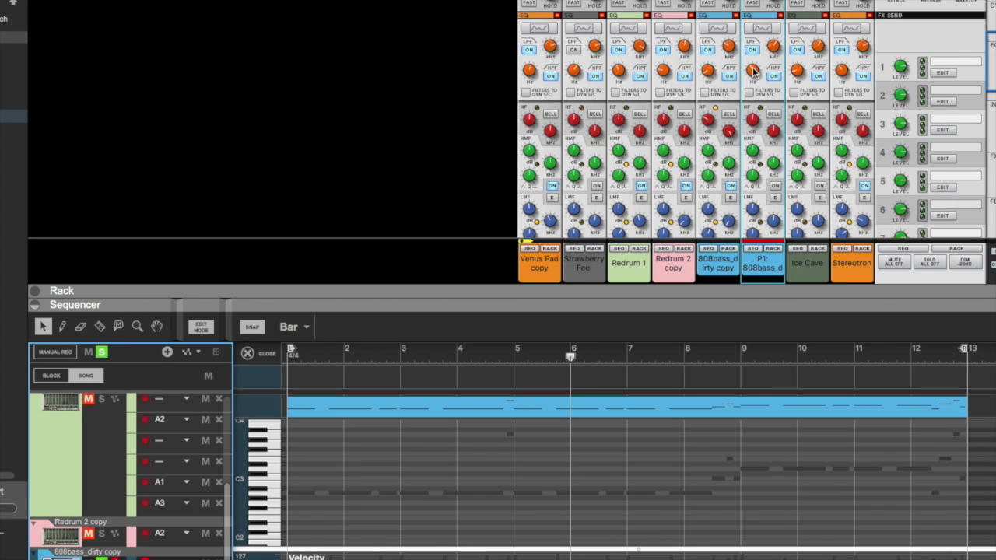
mouse_move(754, 72)
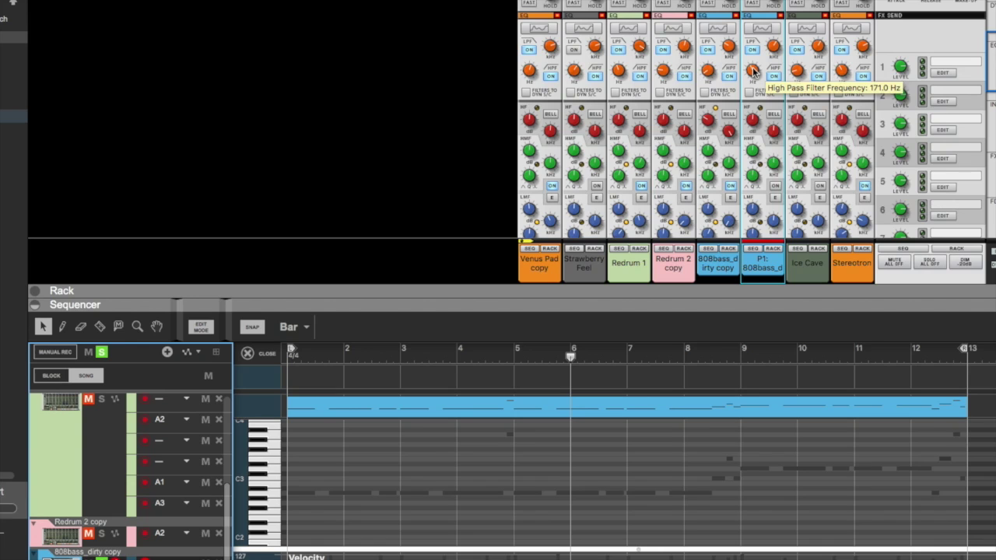
mouse_move(710, 71)
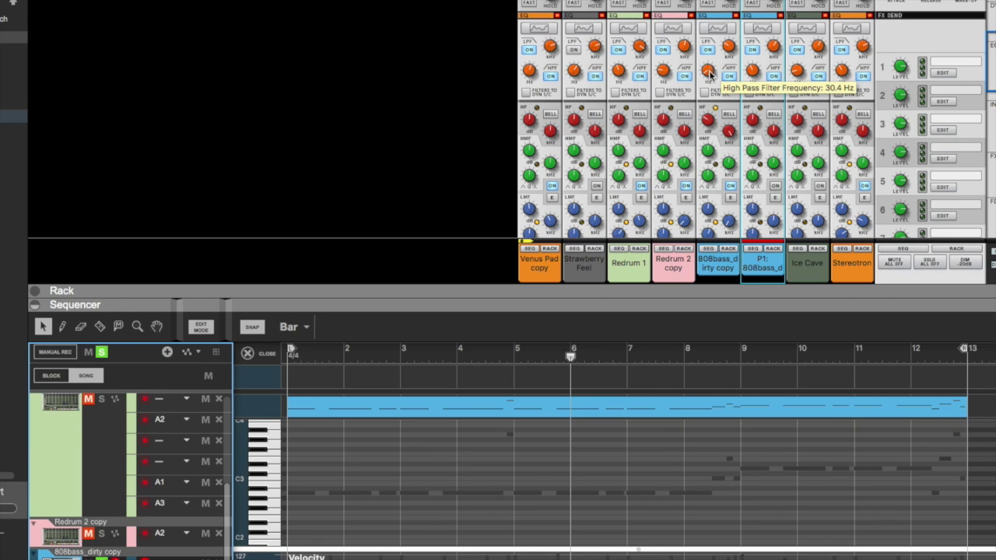
scroll(723, 222, "down", 8)
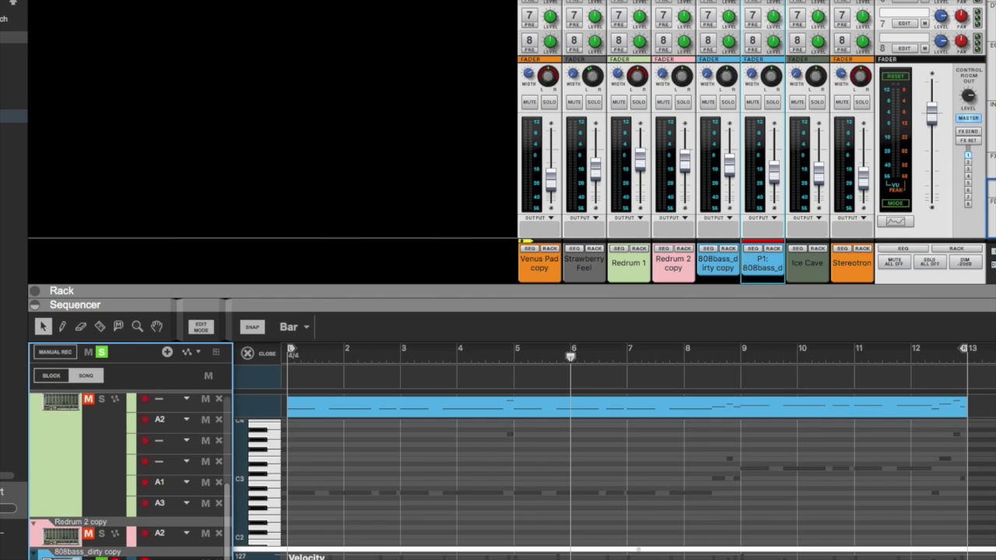
- Play both 808bass_dirty channels together from bar 1 and return the playhead to bar 1
left_click_drag(343, 352, 289, 355)
key("space")
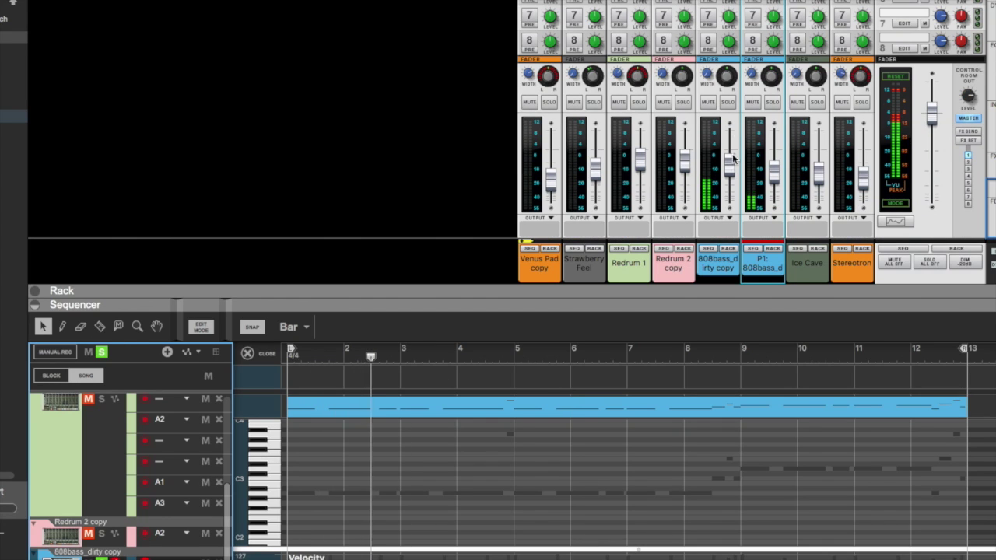
left_click_drag(396, 357, 287, 357)
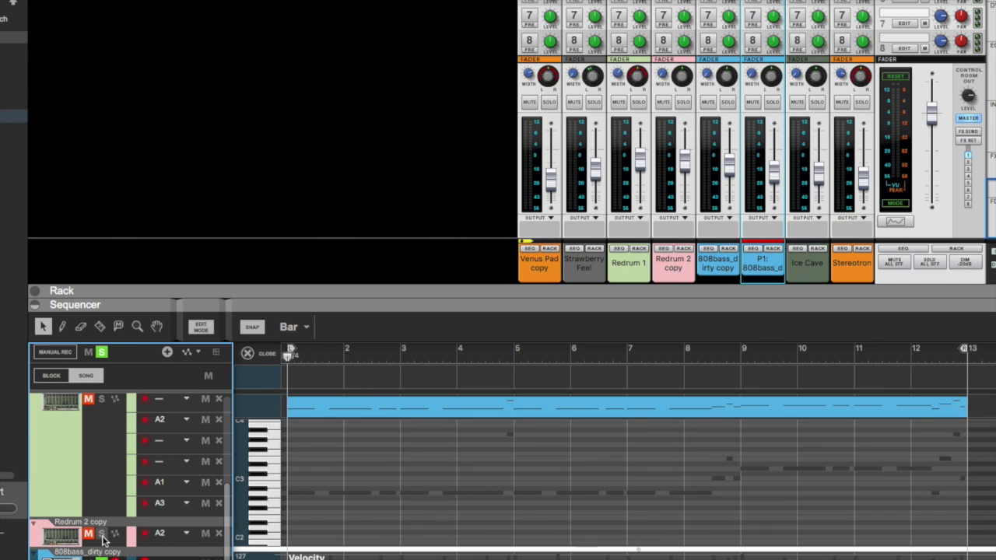
- Add Redrum 2 copy to the solo and play the kick together with the 808 bass
left_click(102, 535)
key("space")
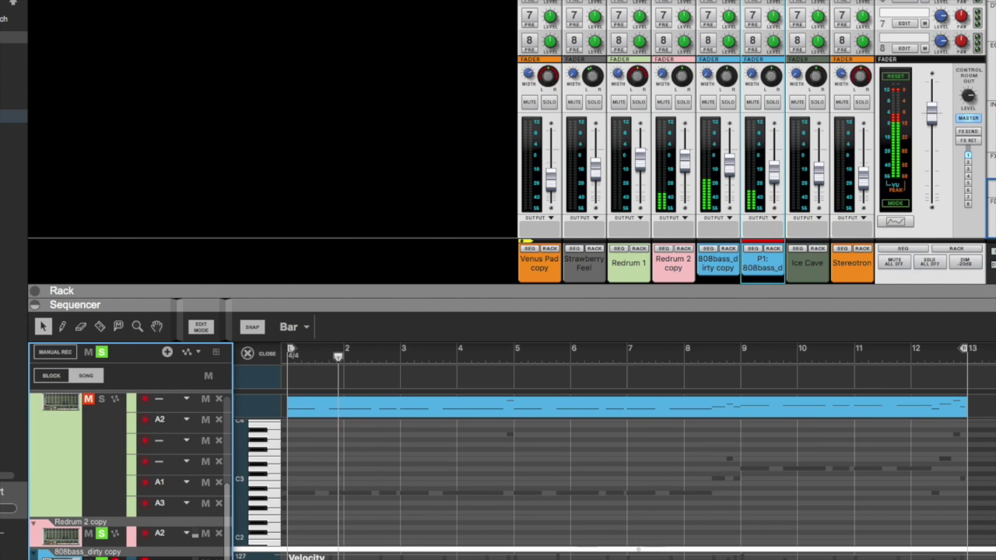
key("Down")
key("Up")
key("Up")
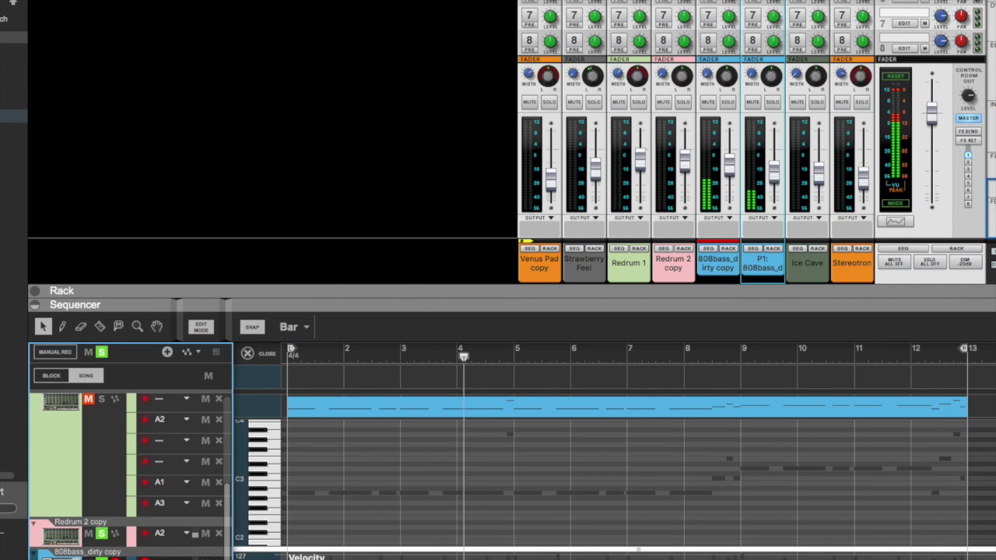
- Return to the full sequencer arrangement and add Redrum 1, Stereotron and Venus Pad copy to the solo during playback
key("F7")
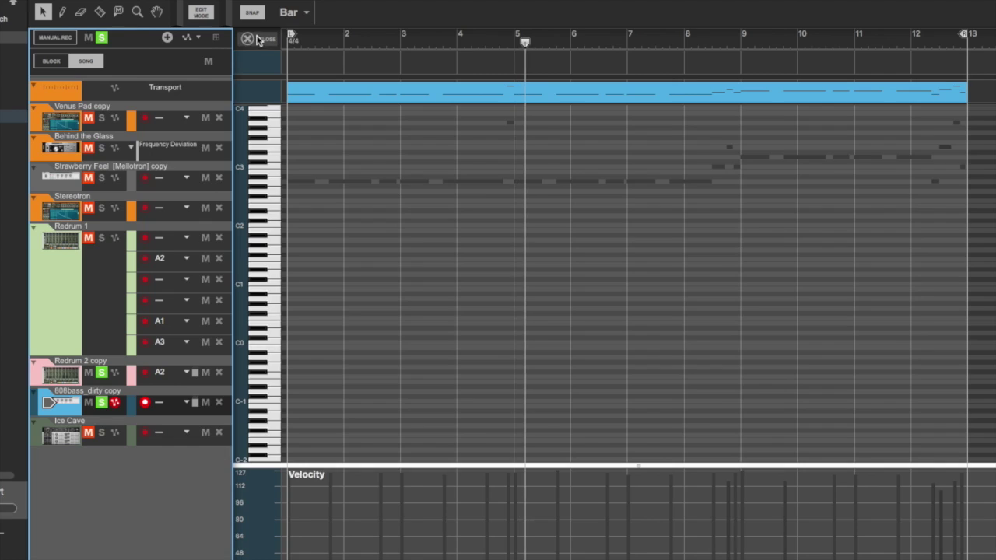
left_click(258, 39)
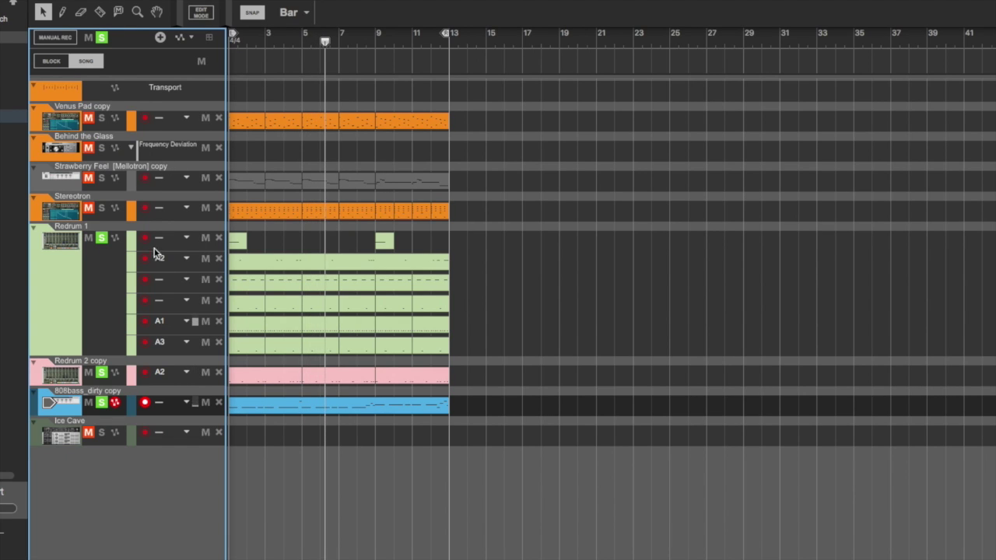
left_click(101, 209)
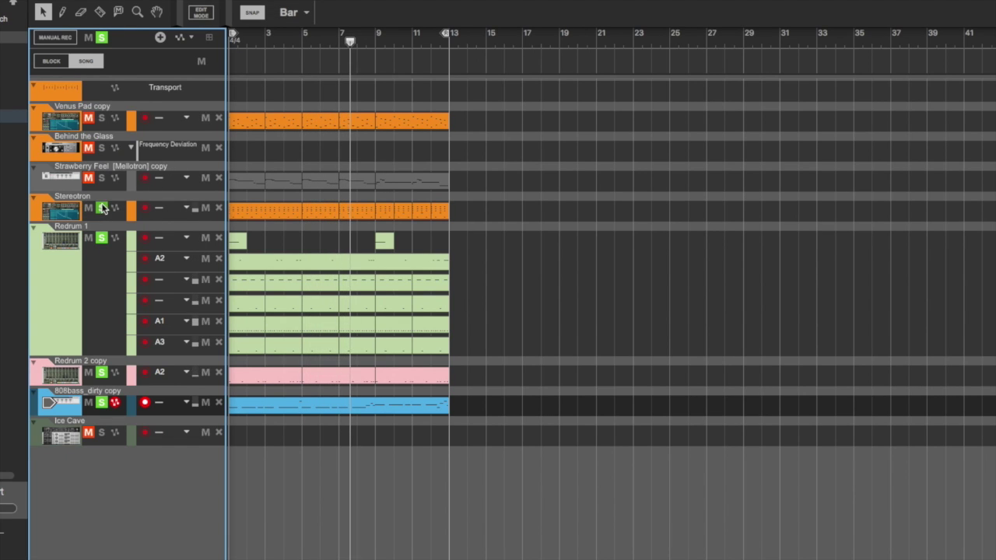
left_click(102, 118)
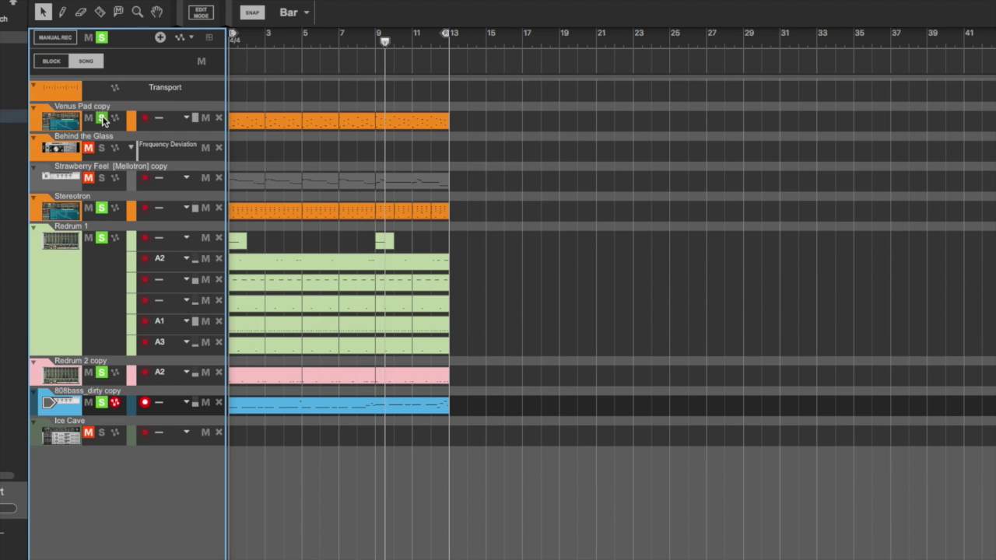
- Add the Strawberry Feel [Mellotron] copy track to the solo during playback and turn all solos off at the loop's end
left_click(101, 178)
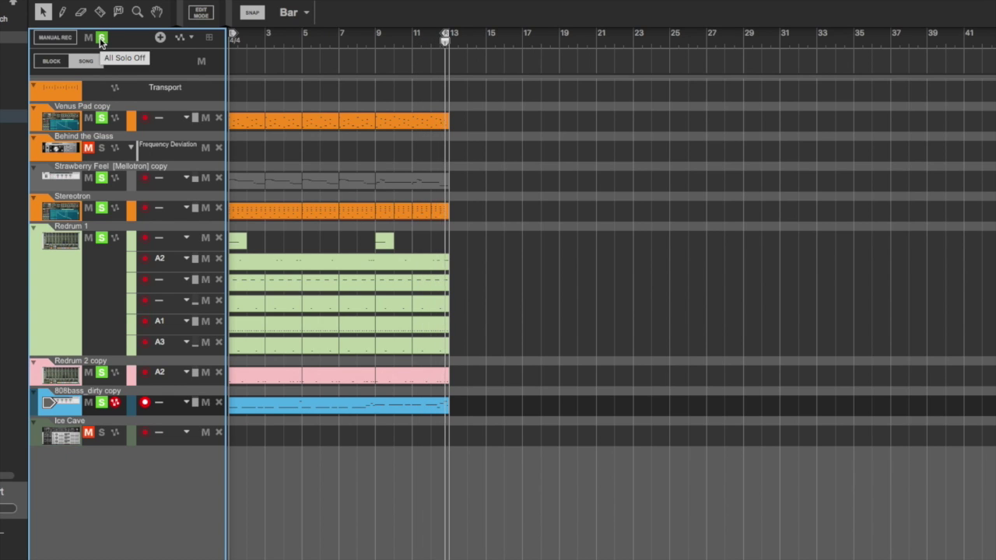
left_click(100, 39)
- Show the mixer's dynamics sections and set the master compressor threshold to -19.37 dB during playback
key("F5")
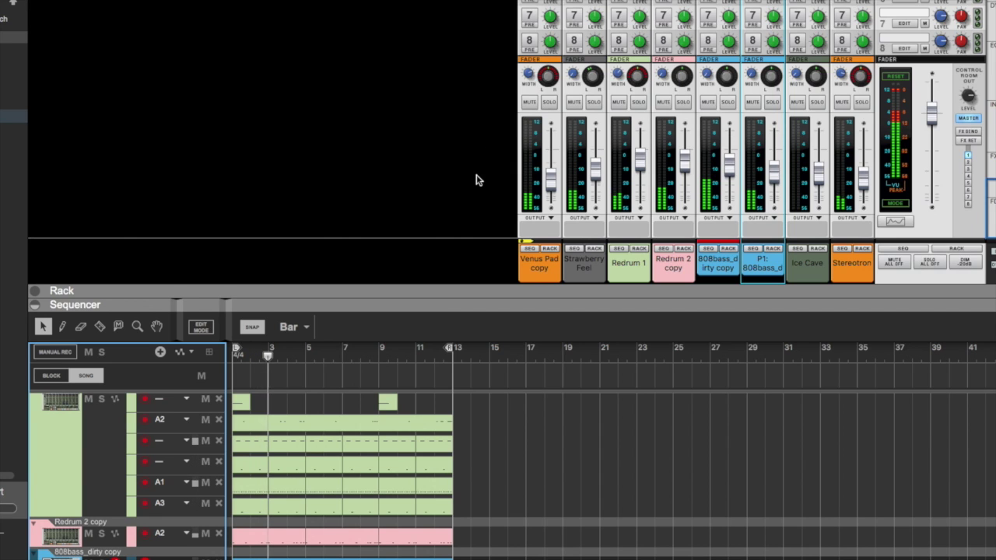
scroll(724, 147, "up", 10)
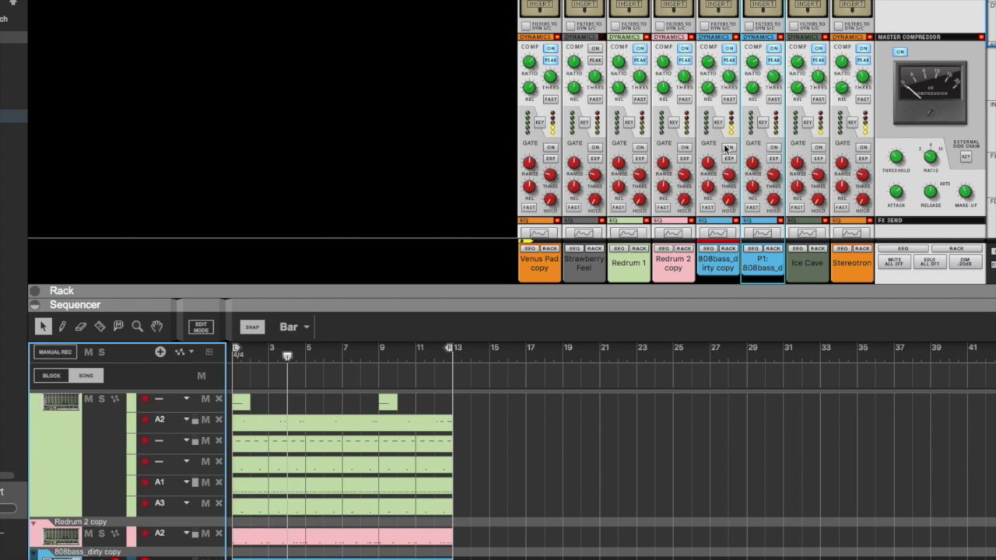
scroll(825, 140, "up", 1)
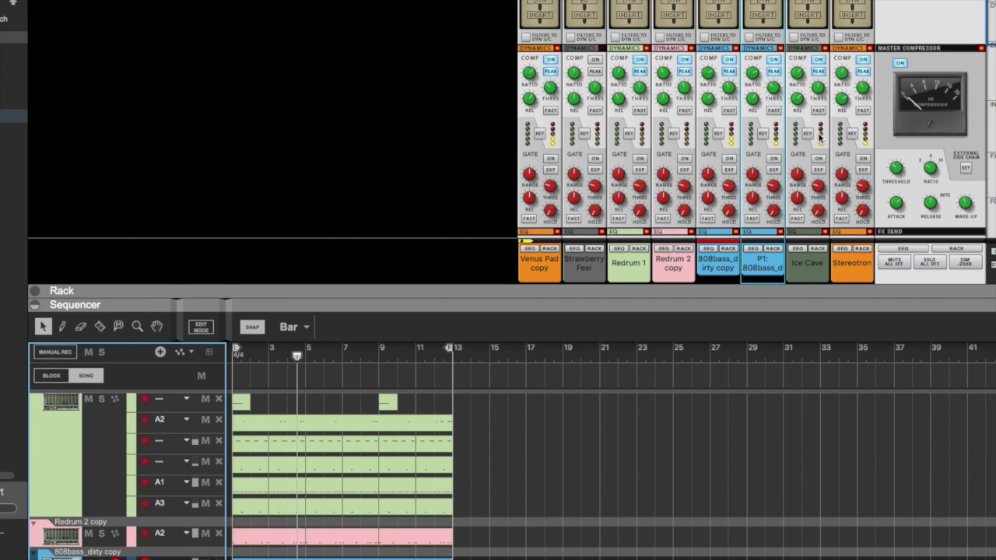
left_click(899, 169)
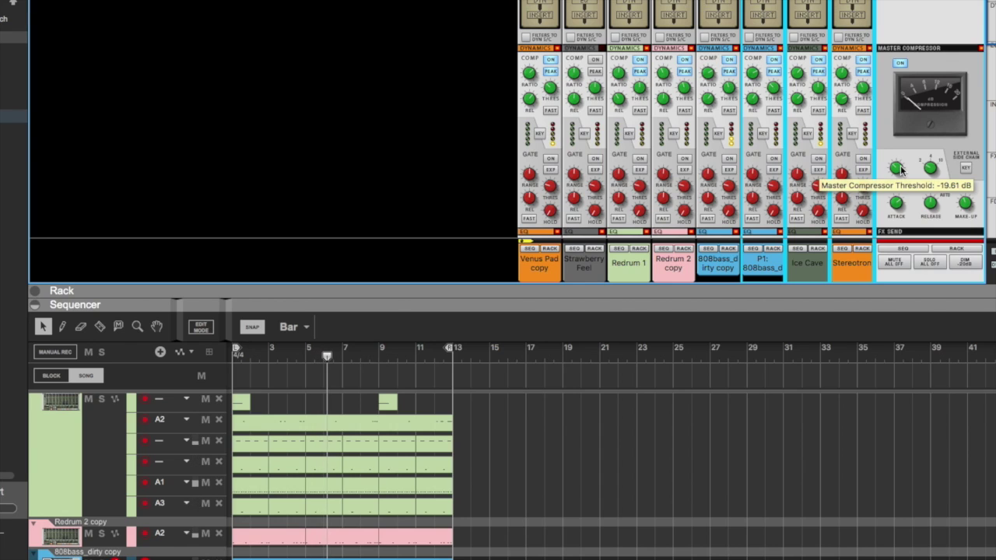
left_click_drag(900, 167, 900, 166)
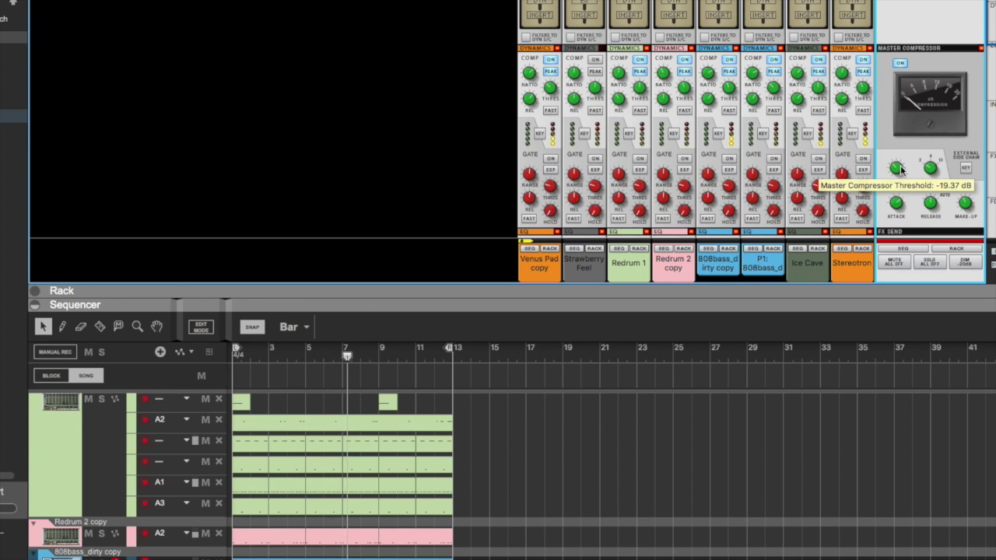
scroll(516, 88, "up", 5)
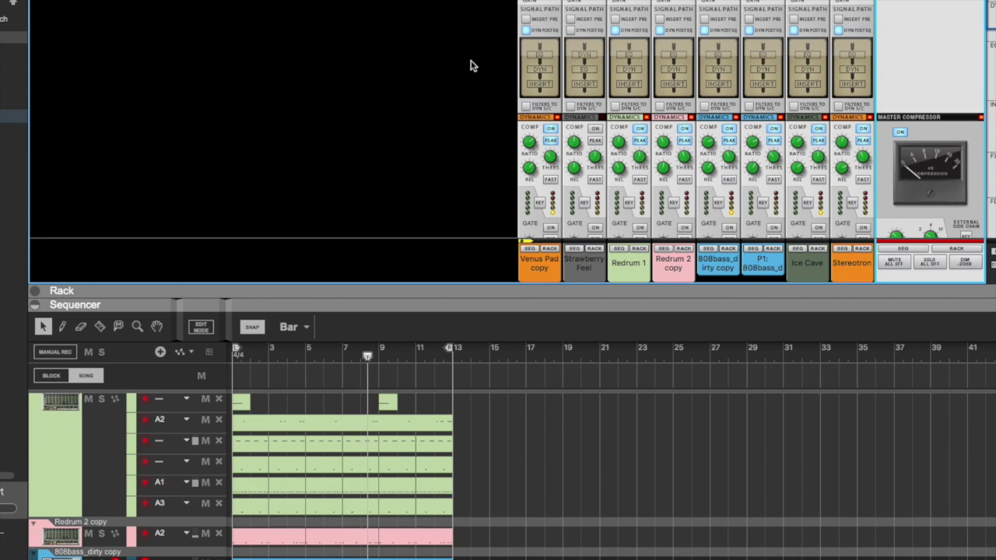
- Show the rack and inspect the Master Section's insert effects above the Venus Pad copy device
key("F7")
key("F6")
scroll(337, 88, "up", 10)
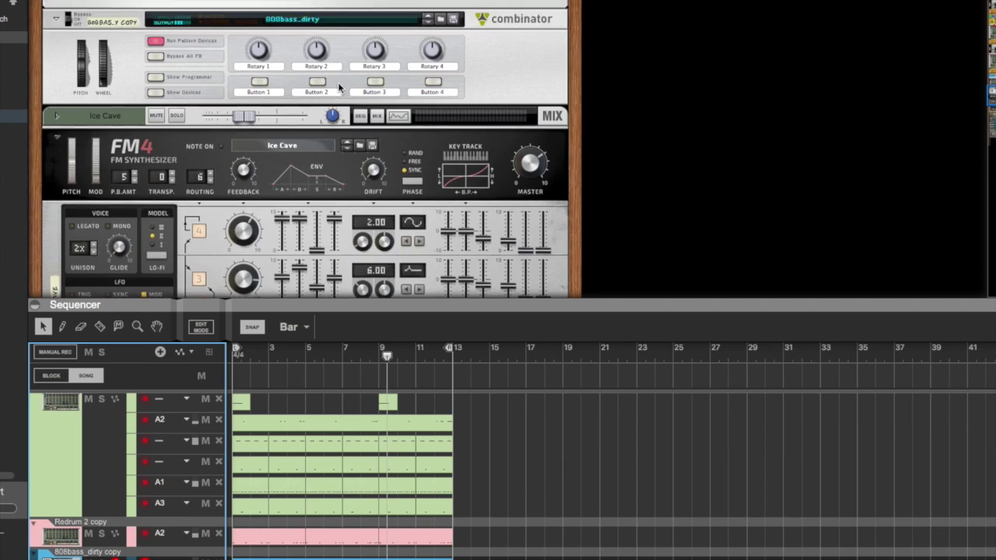
scroll(336, 147, "up", 10)
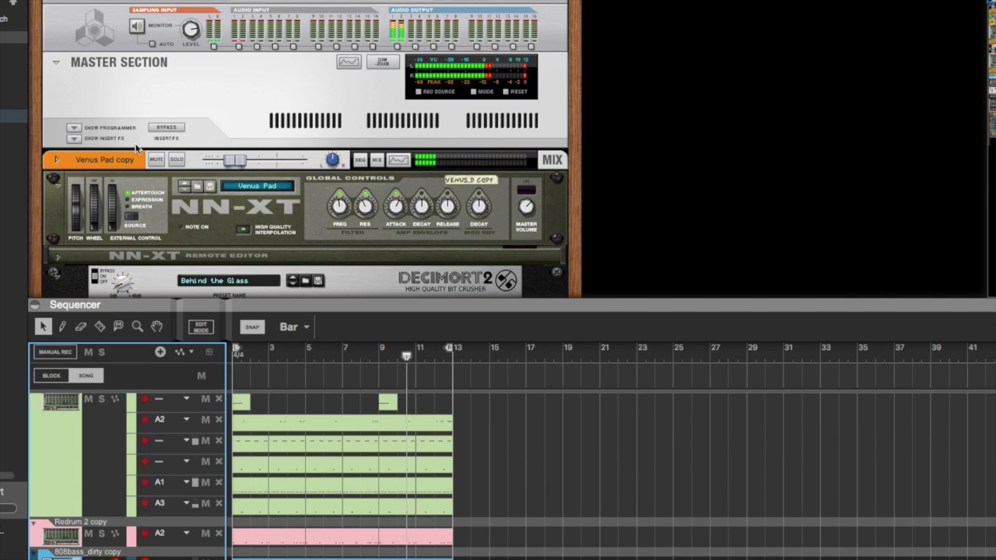
left_click(74, 139)
left_click(74, 140)
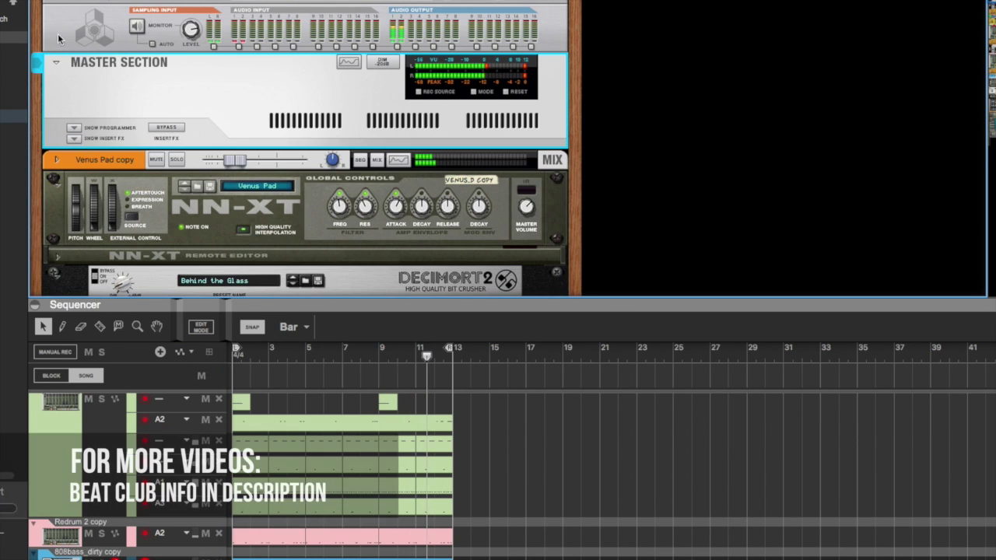
- Return to the full sequencer arrangement, stop with the playhead at bar 1 and widen the timeline to about 97 bars
key("F7")
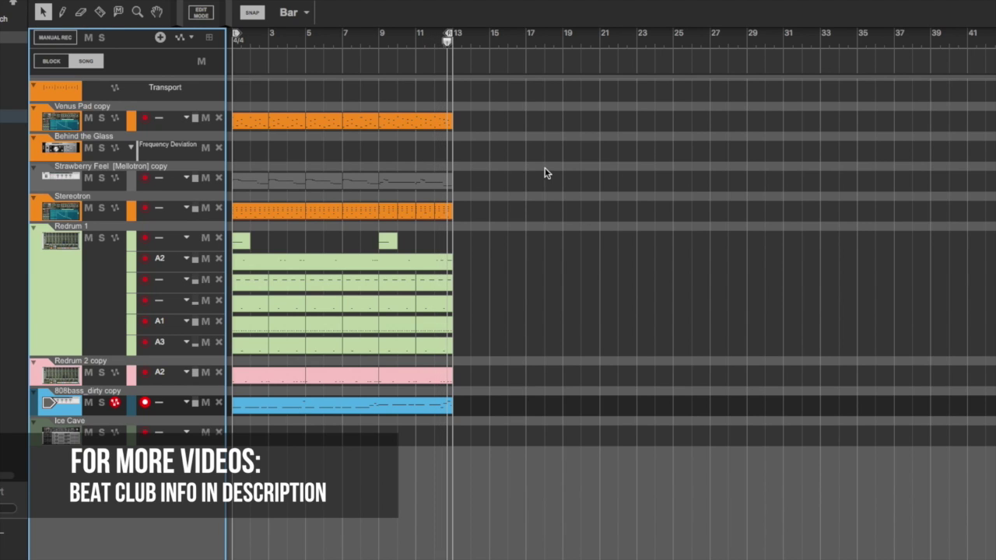
left_click(235, 44)
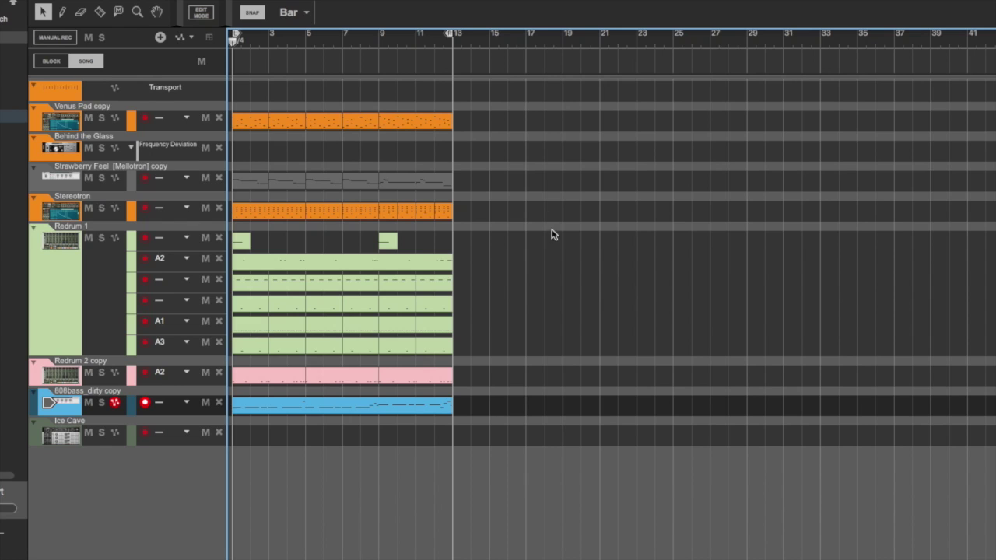
key("g")
key("g")
key("g")
key("g")
key("g")
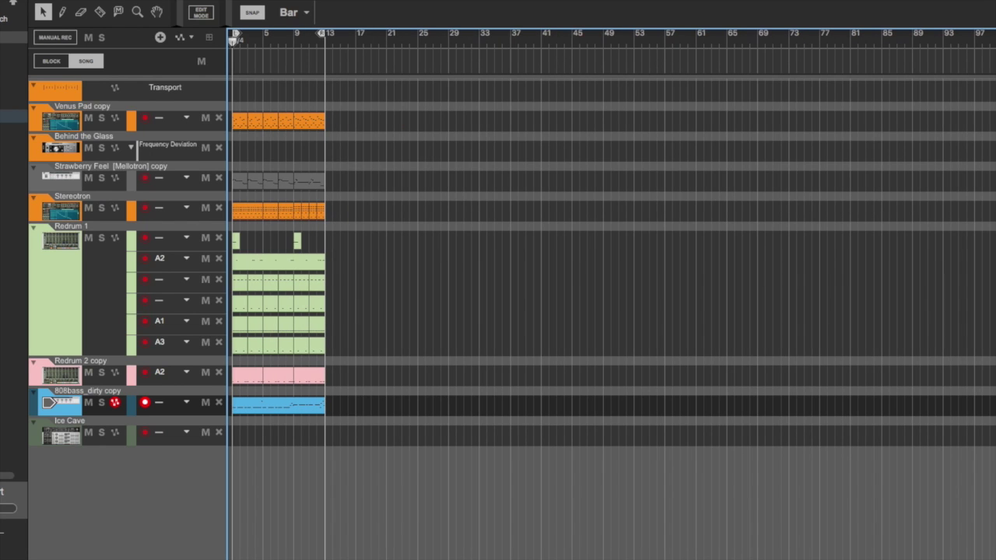